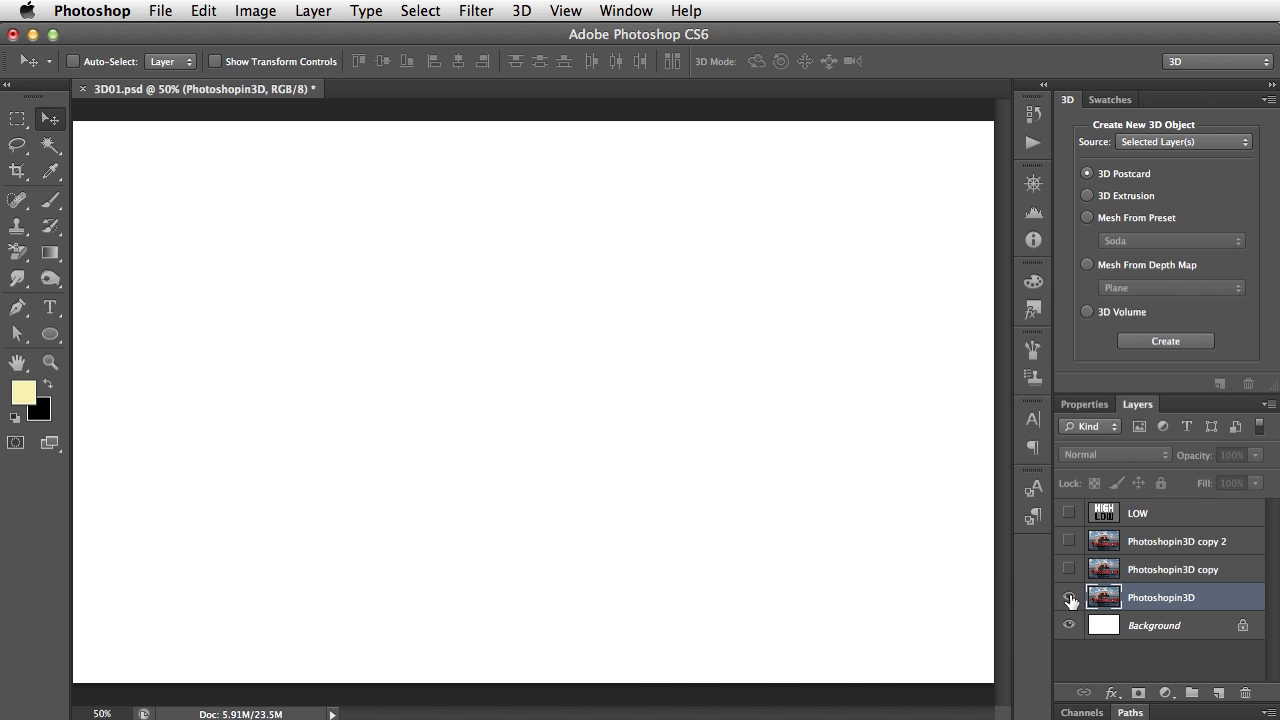
Show the Photoshopin3D layer so the hand and 'Photoshop in 3D' lettering appear.
left_click(1069, 597)
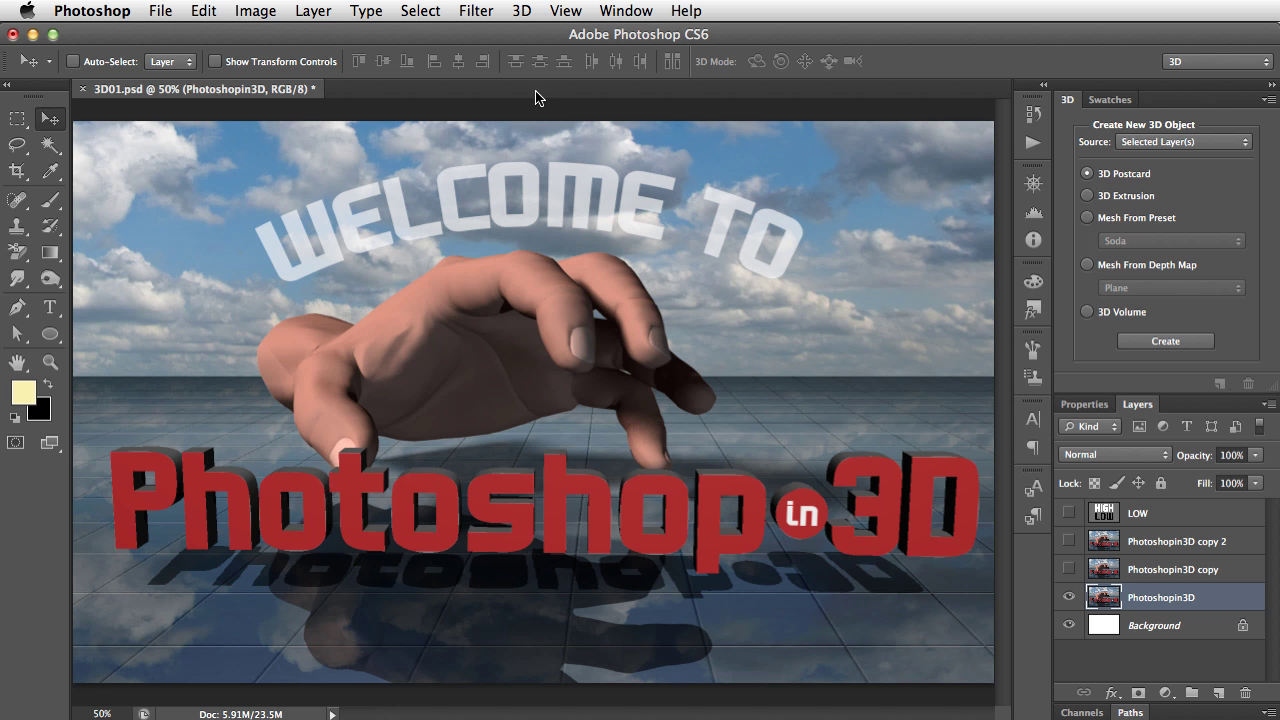
Create a 3D Postcard mesh from the Photoshopin3D layer in the 3D panel.
left_click(521, 11)
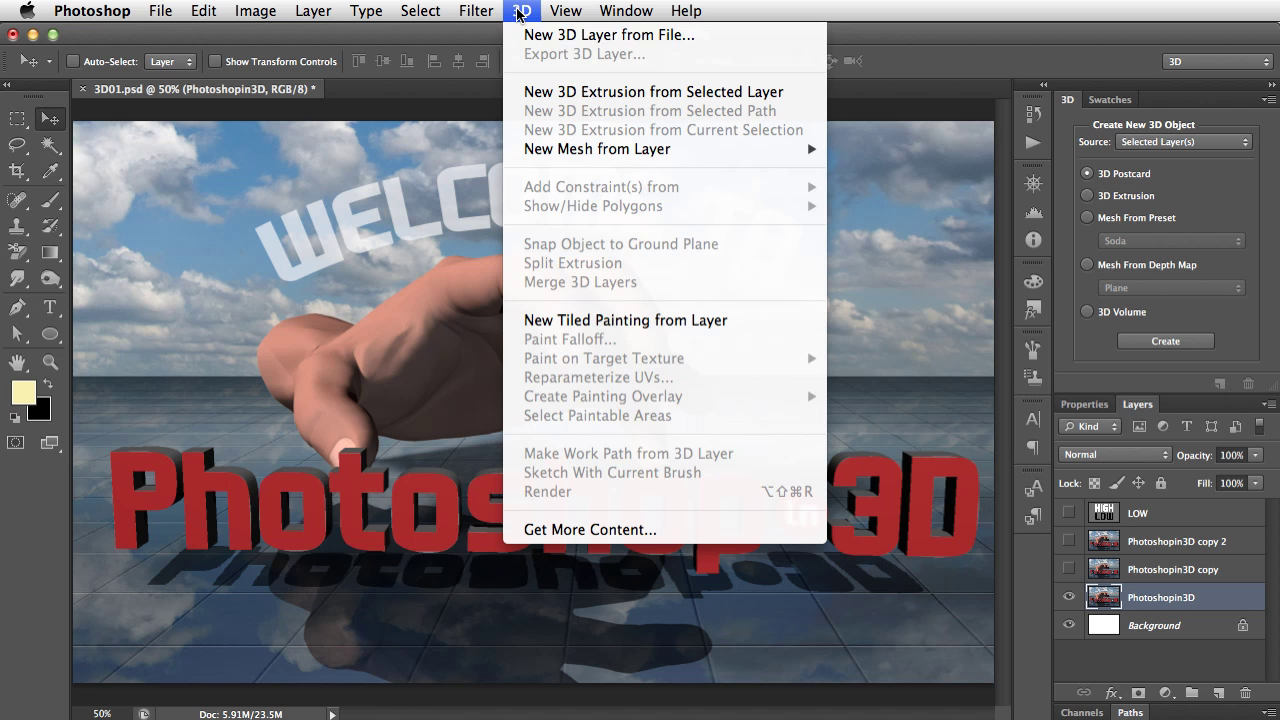
mouse_move(594, 150)
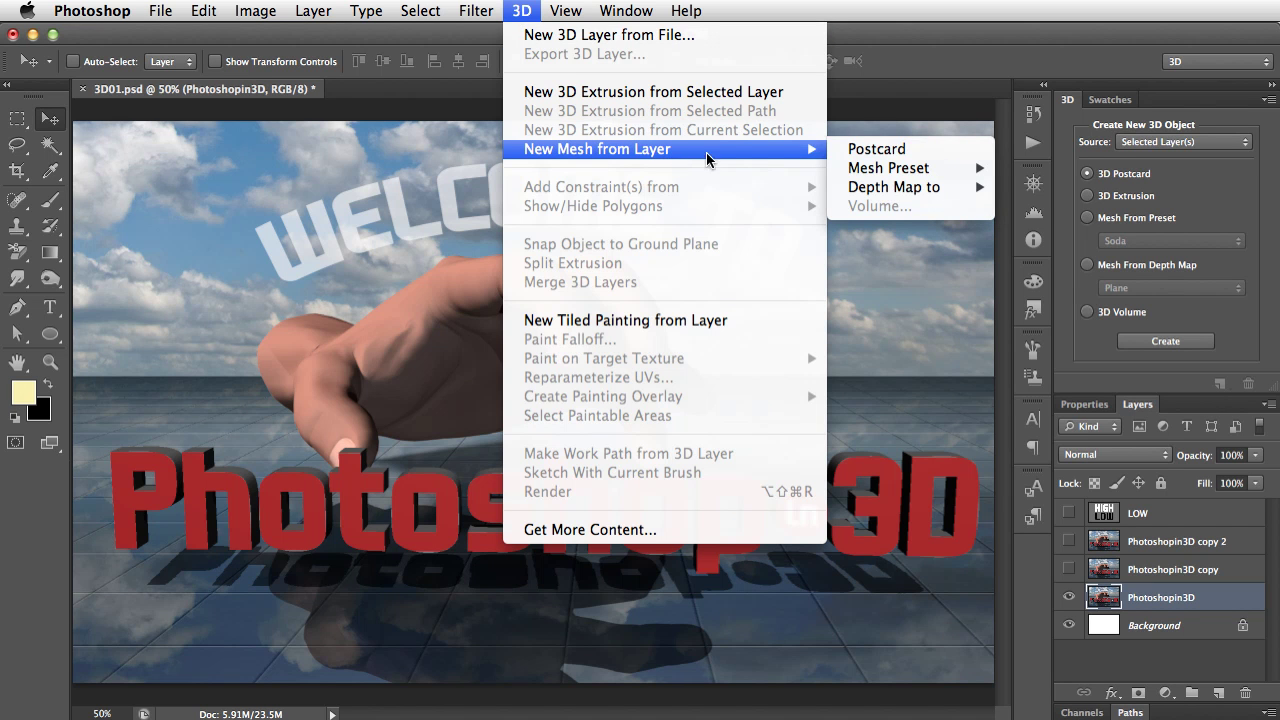
left_click(902, 114)
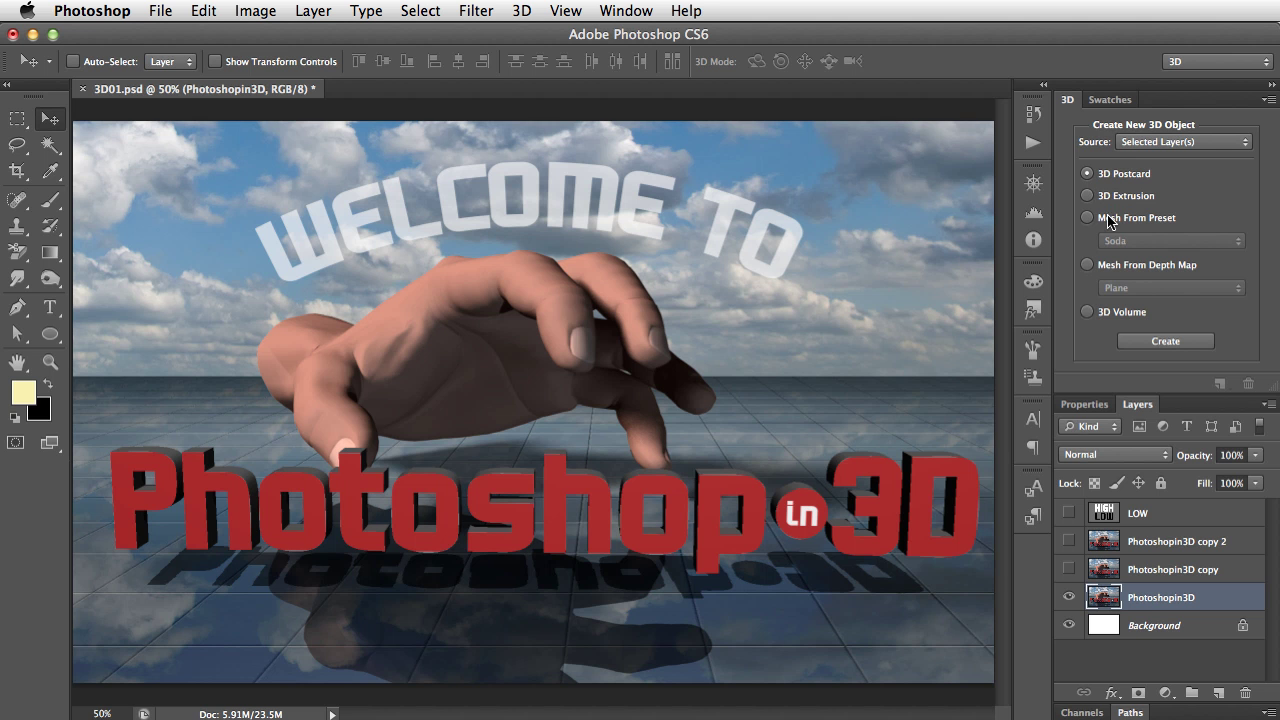
left_click(1166, 345)
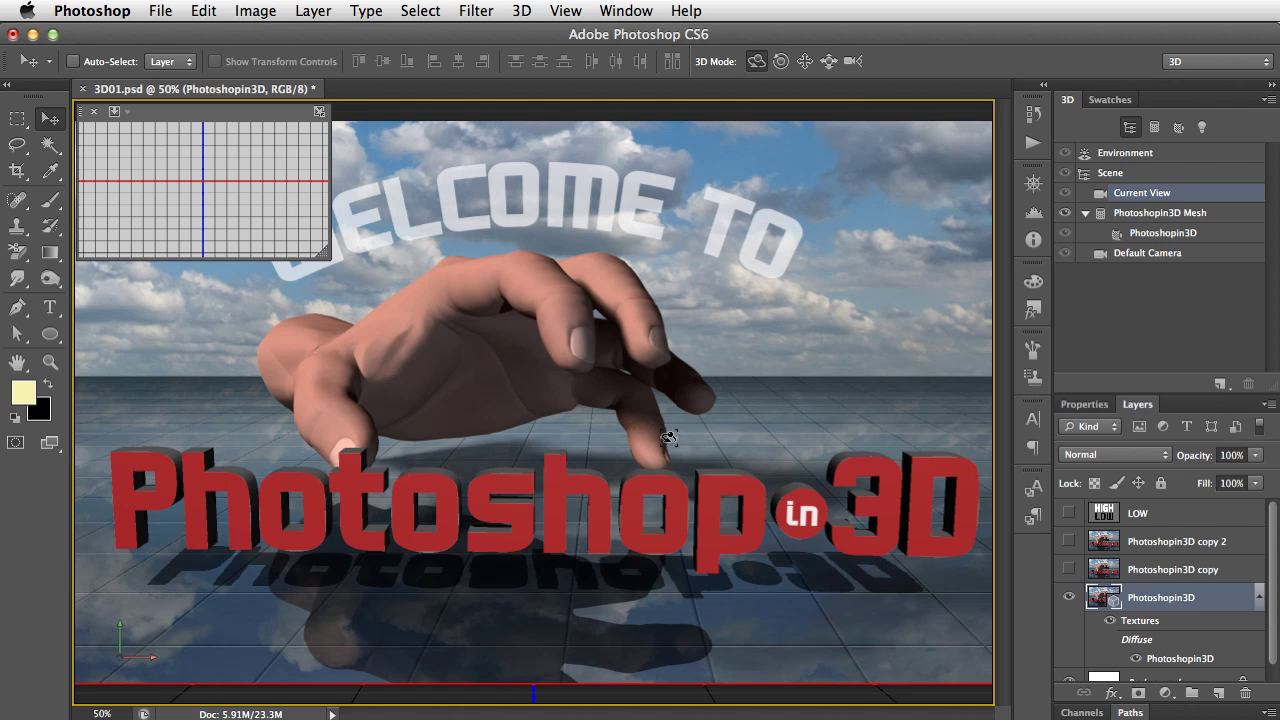
Orbit the scene through several angles, ending on a near-frontal view of the postcard.
left_click_drag(670, 438, 582, 563)
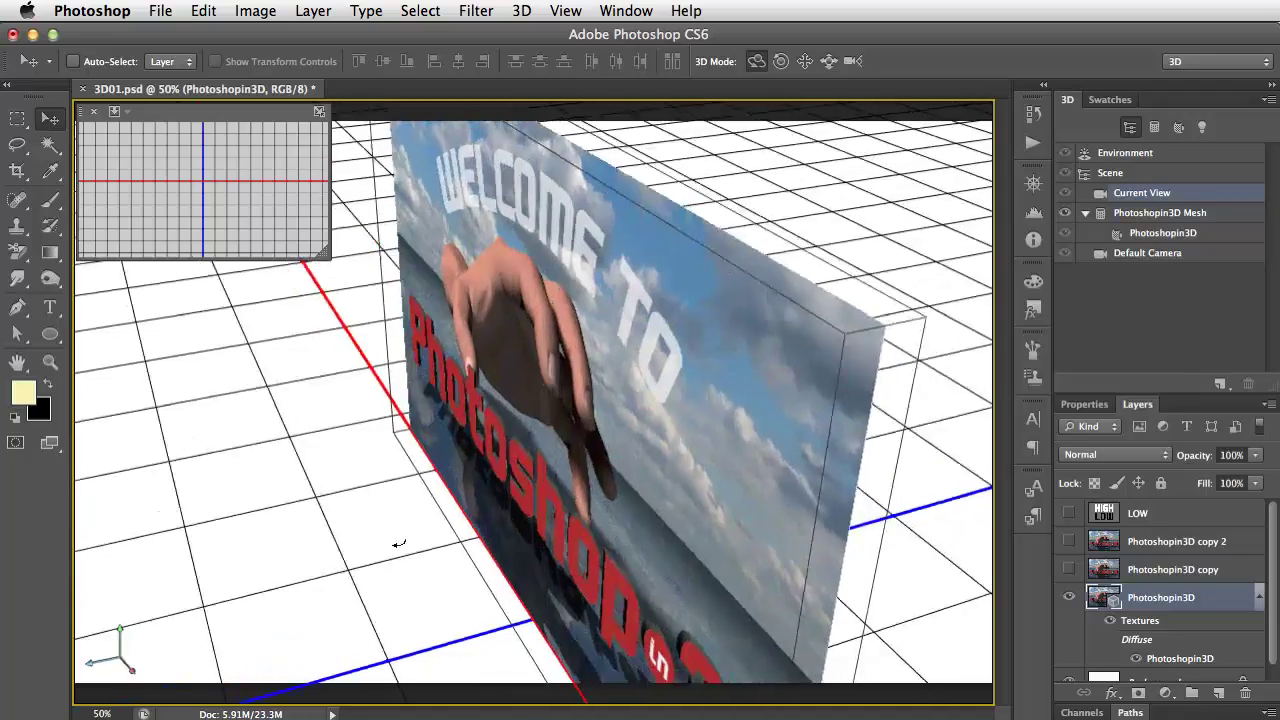
left_click_drag(439, 517, 403, 499)
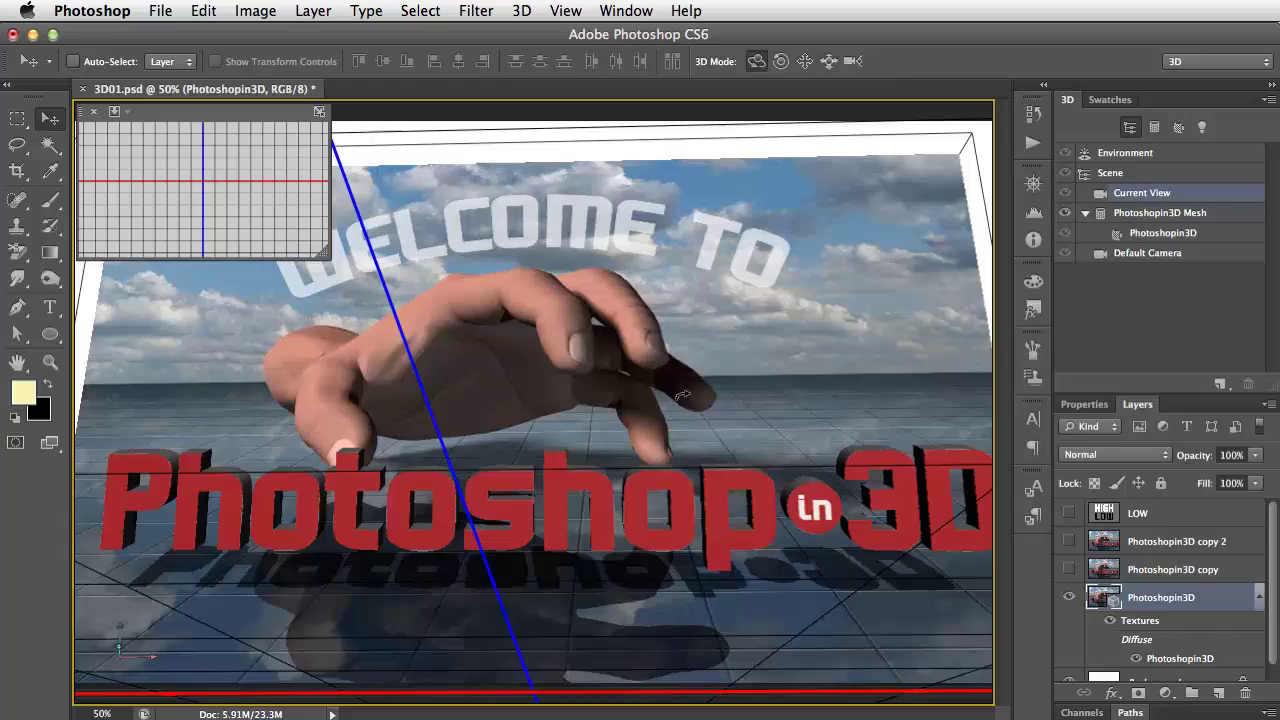
left_click_drag(693, 416, 707, 436)
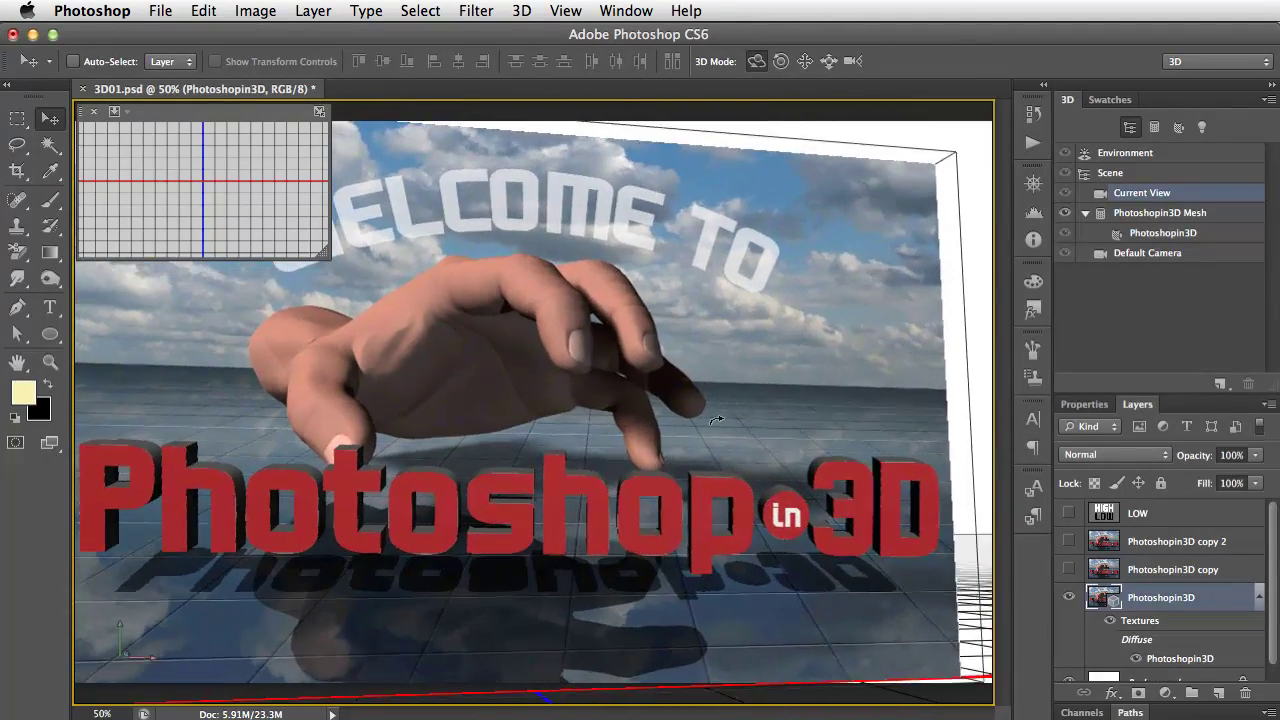
left_click_drag(716, 420, 677, 420)
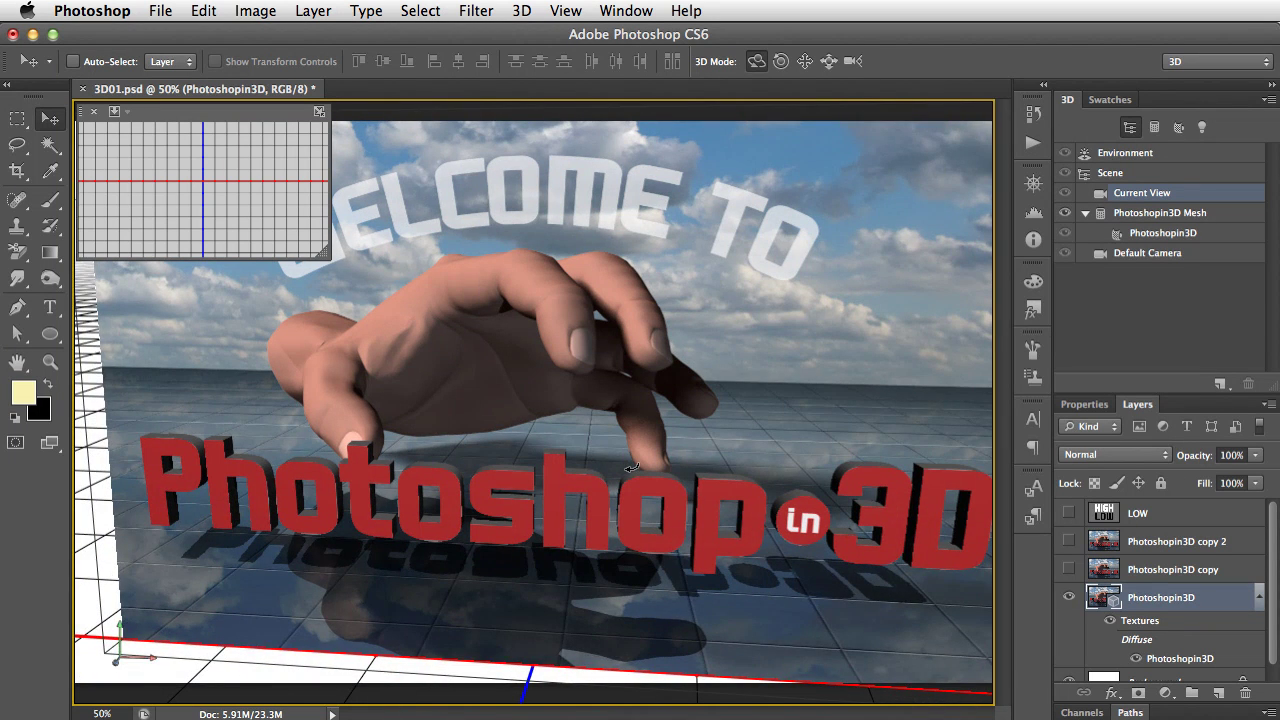
left_click_drag(632, 467, 652, 447)
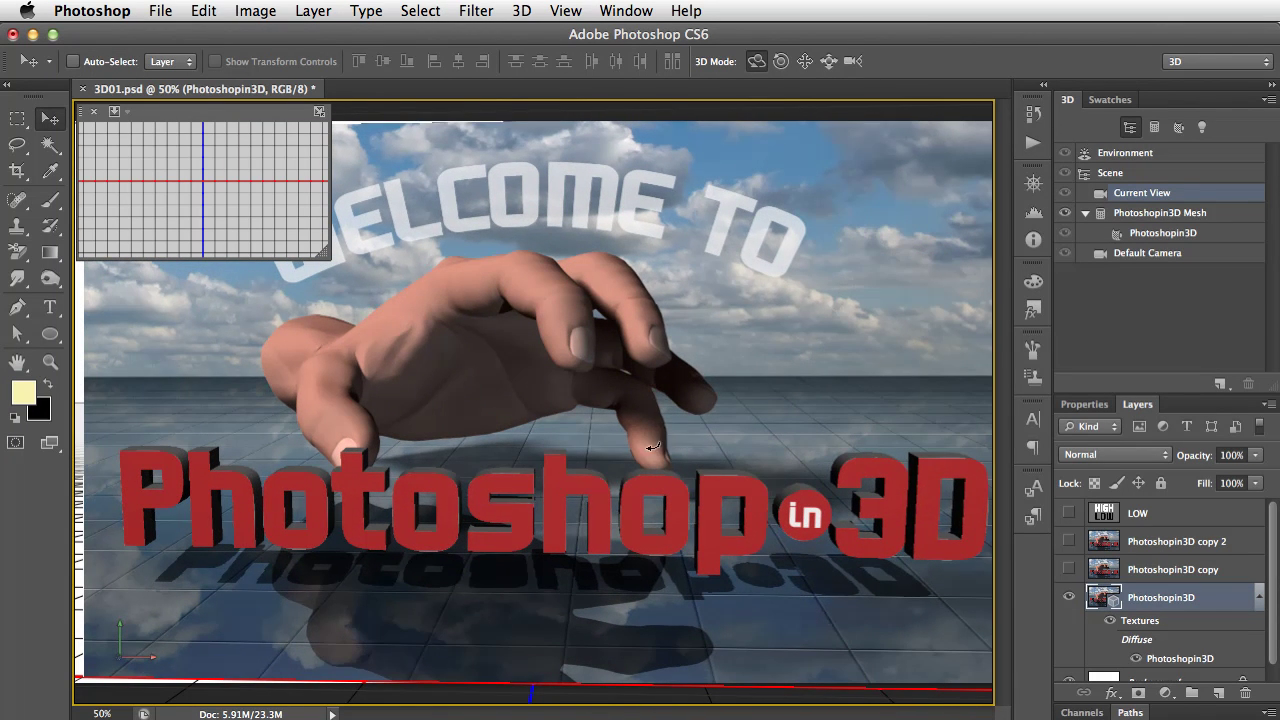
Select the postcard, push it back along Z, and rotate it diagonally over the grid.
left_click(593, 387)
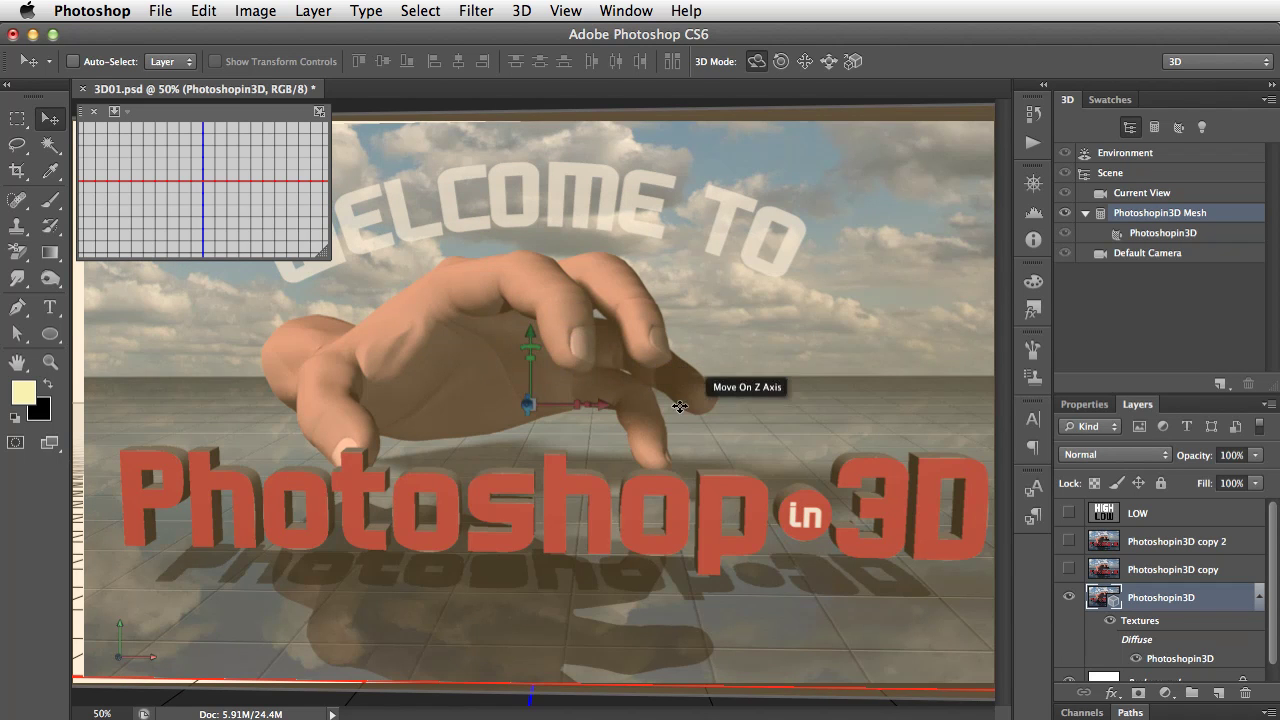
left_click_drag(704, 411, 690, 138)
left_click_drag(945, 208, 594, 257)
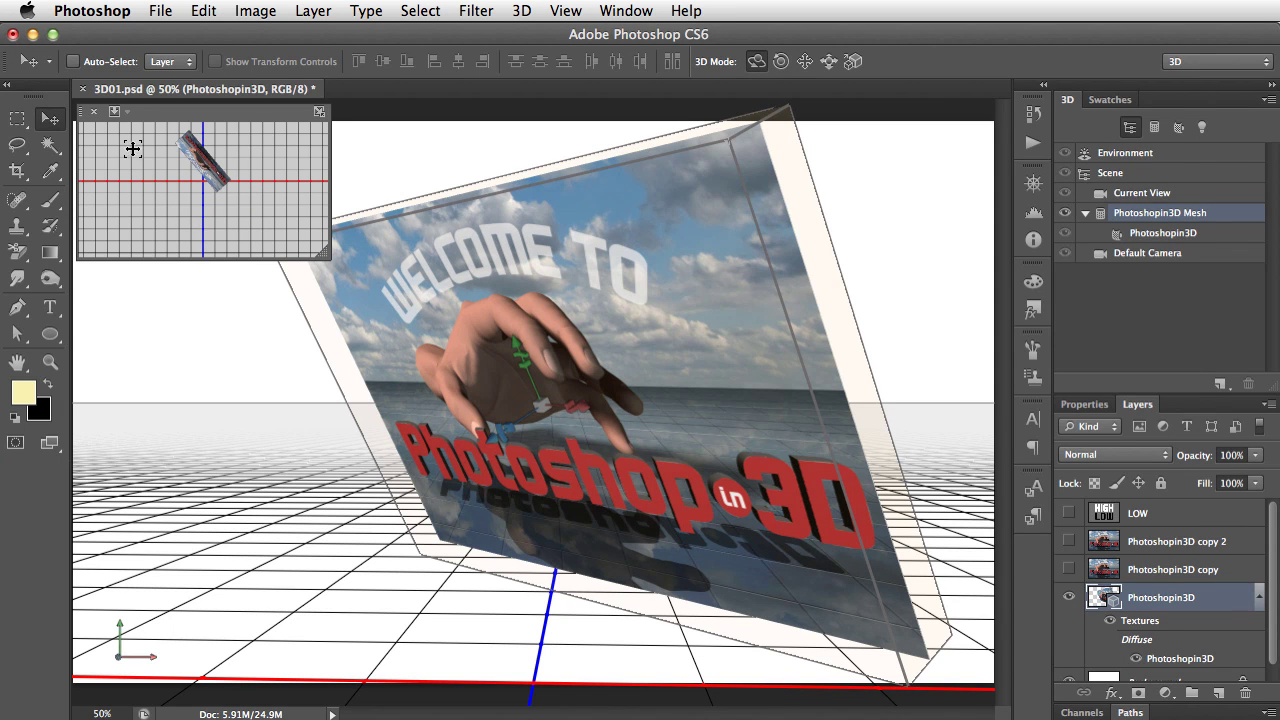
Switch the navigator's view to Right, then Front, then Top.
left_click(116, 112)
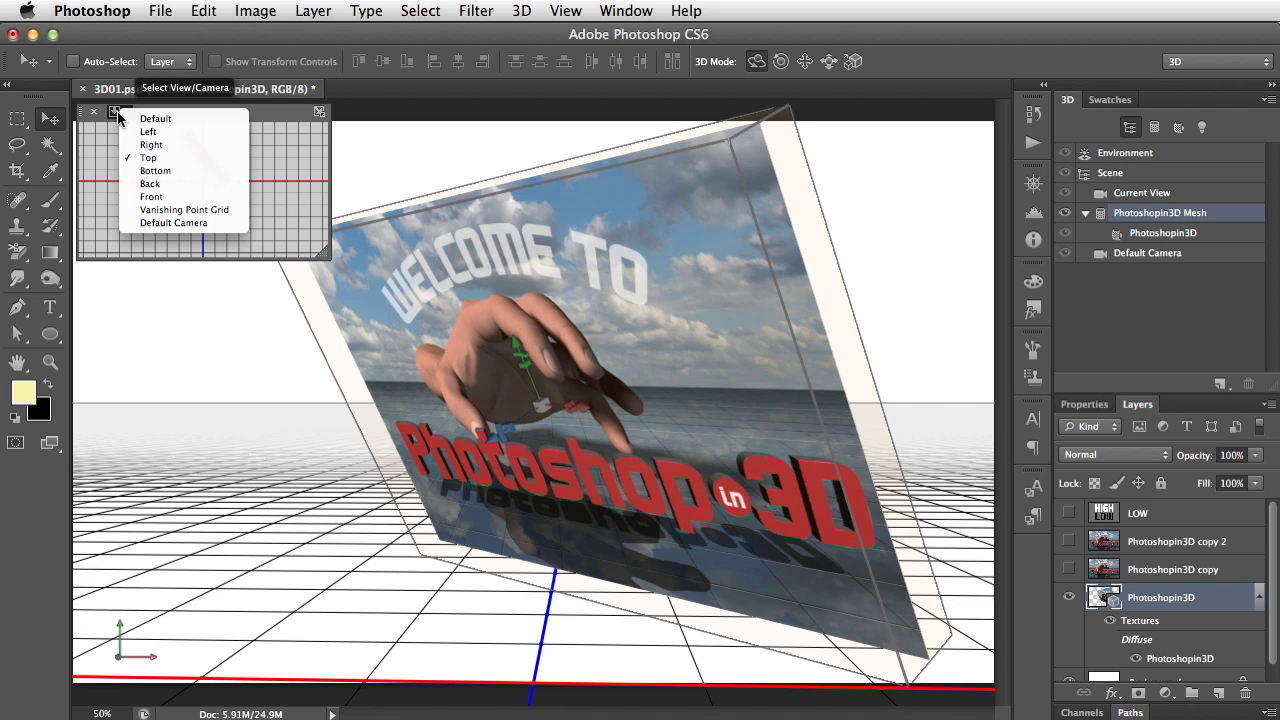
left_click(152, 147)
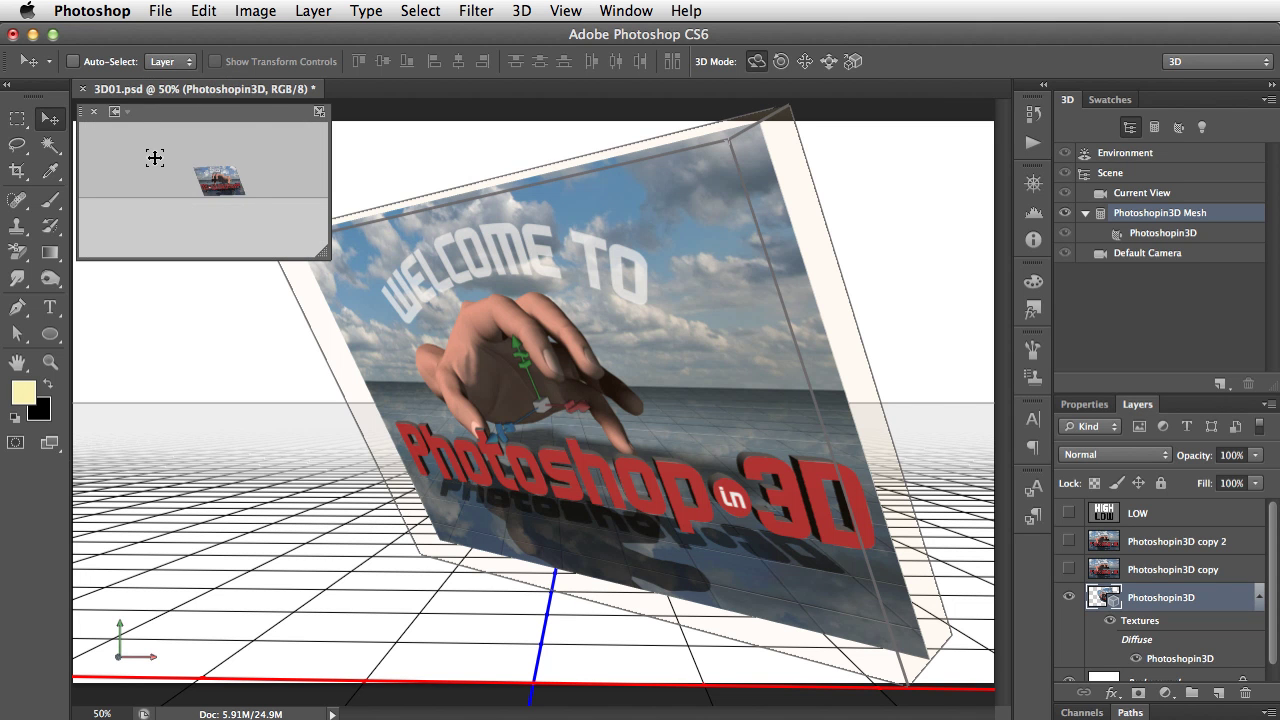
left_click(116, 112)
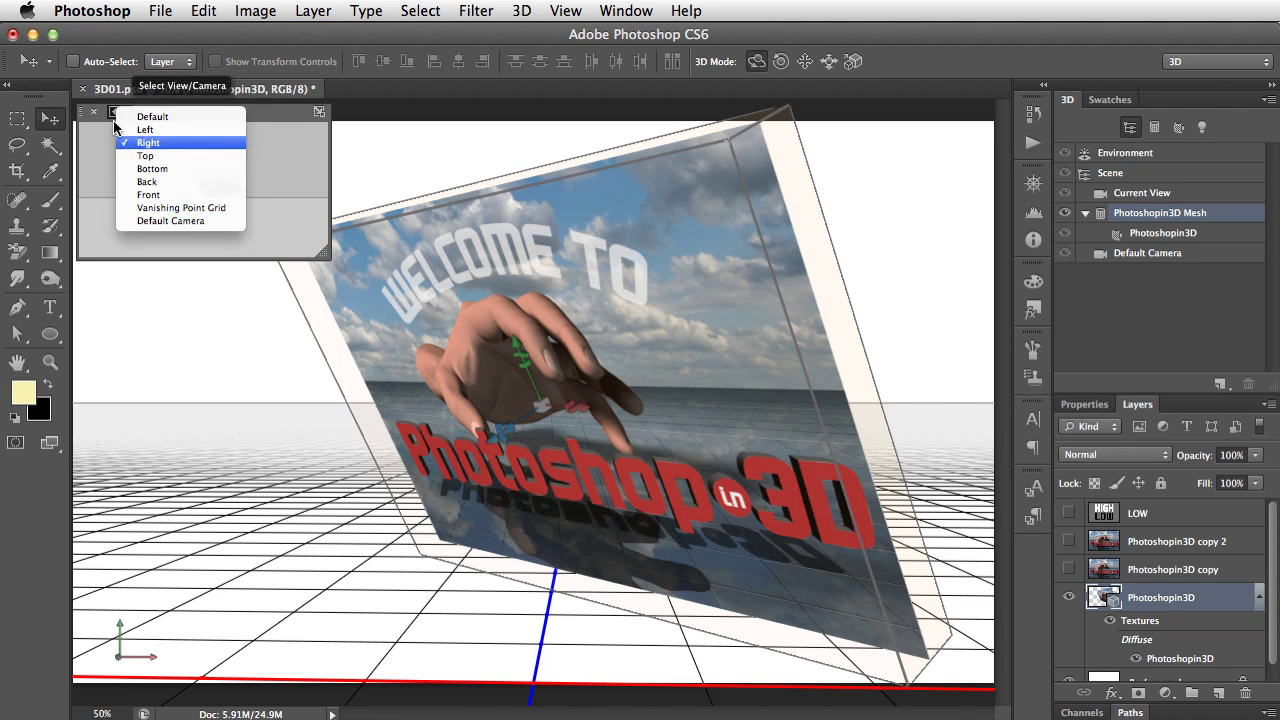
left_click(161, 196)
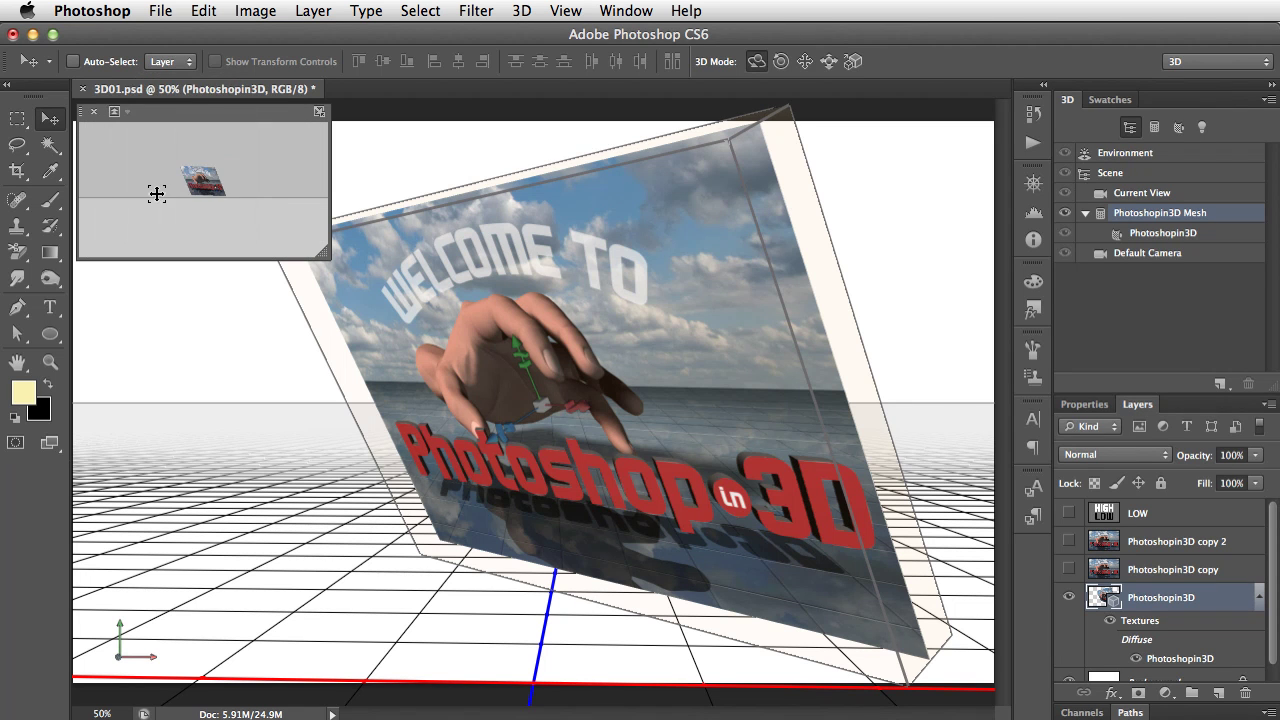
left_click(116, 112)
left_click(152, 160)
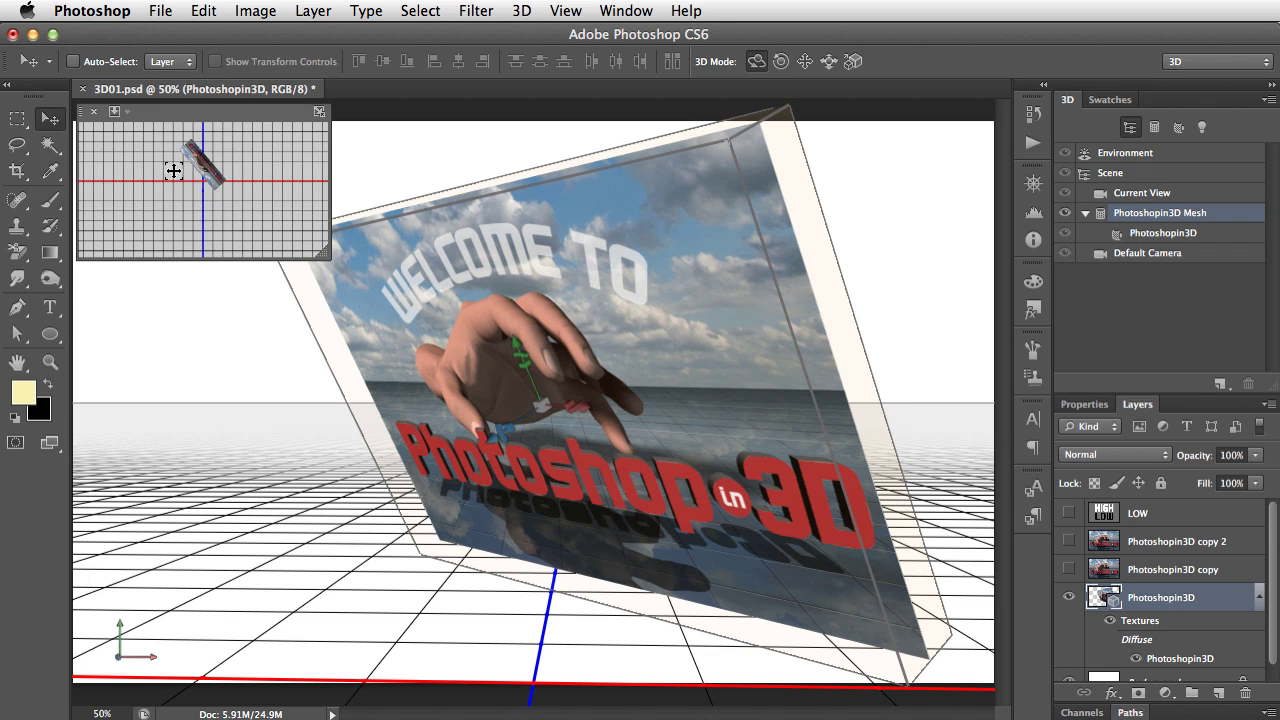
Nudge the postcard along Z, tilt it back about 69° on X, then hide Photoshopin3D.
left_click_drag(794, 437, 917, 355)
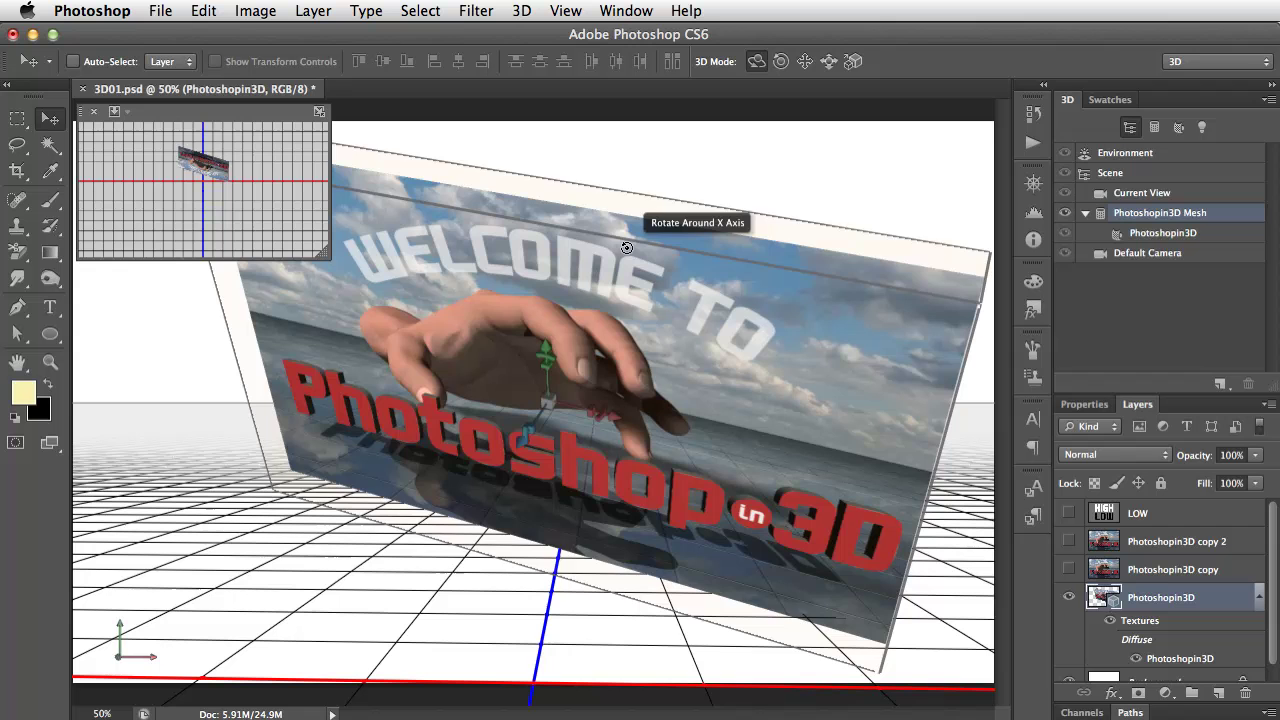
left_click_drag(626, 247, 655, 175)
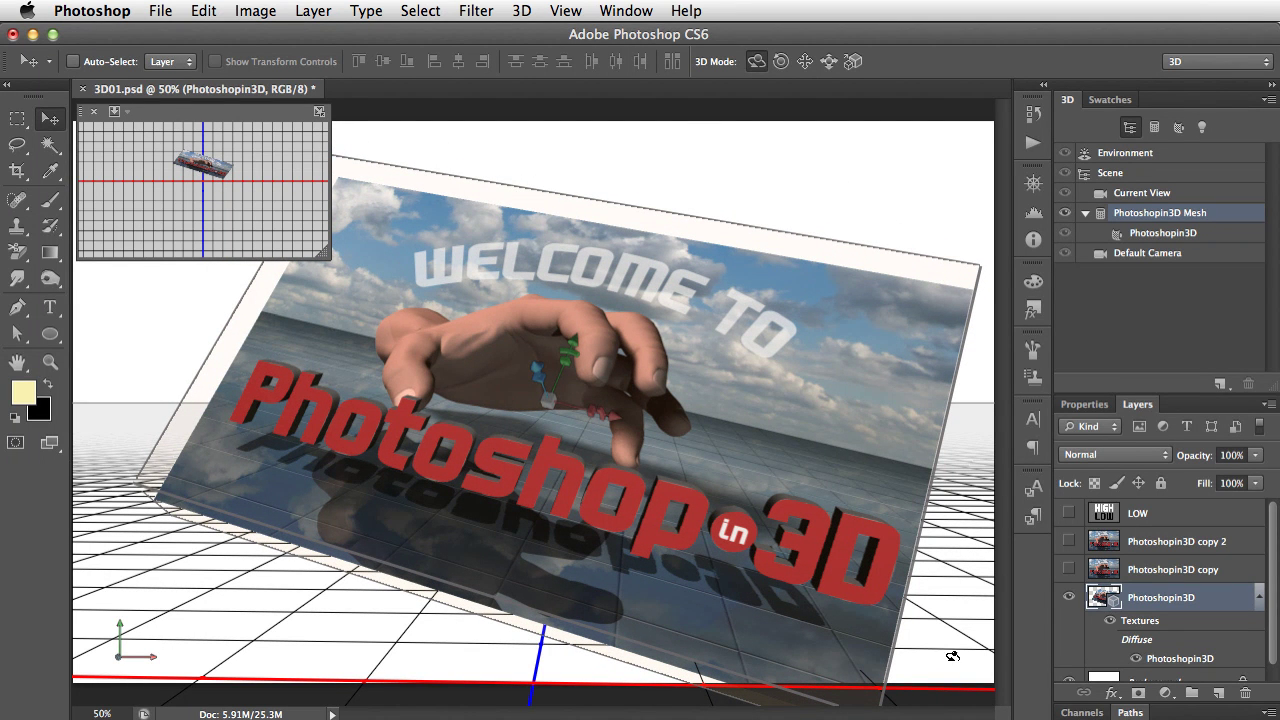
left_click(1068, 597)
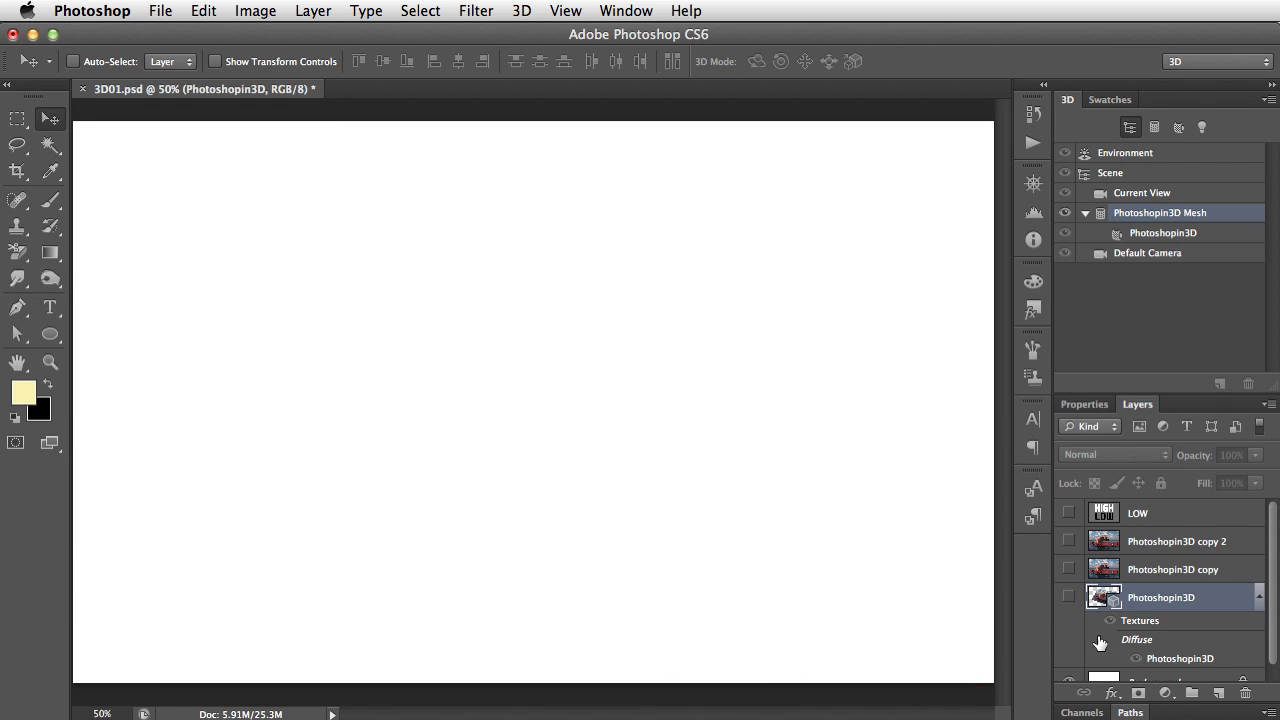
Show the Photoshopin3D copy layer and turn it into a Cube Wrap preset mesh.
left_click(1102, 572)
left_click(1068, 571)
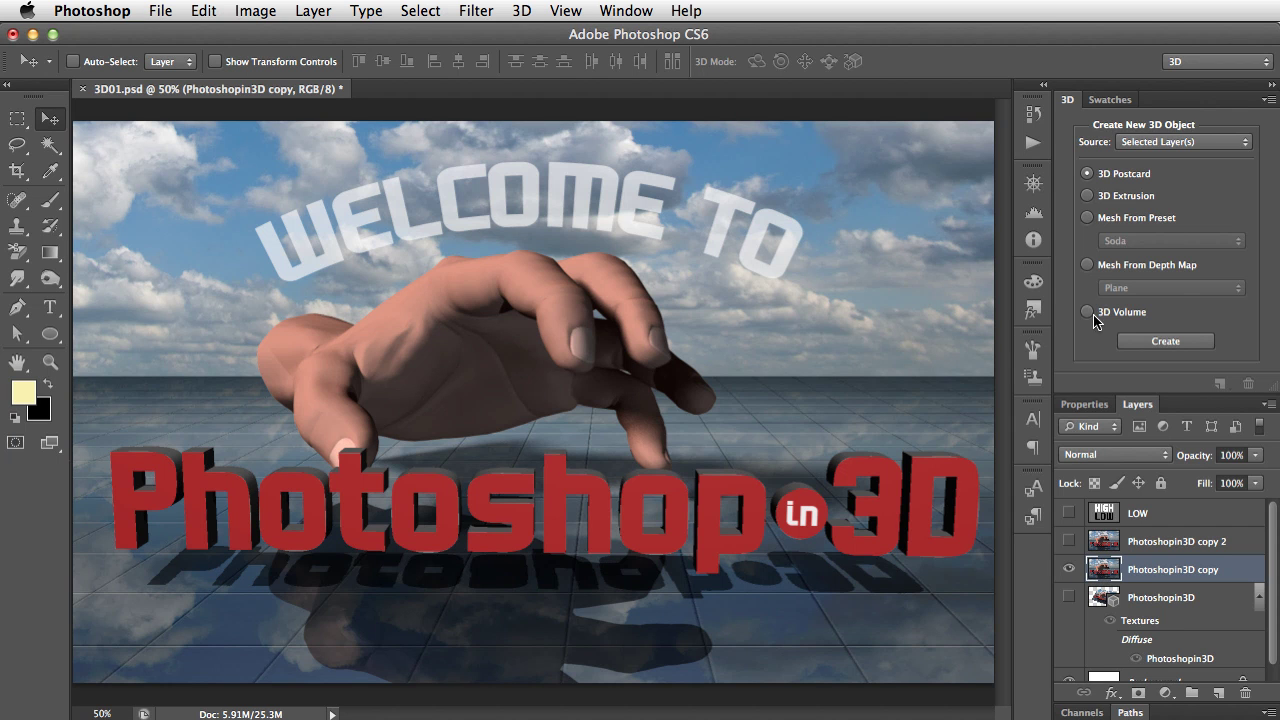
left_click(1088, 217)
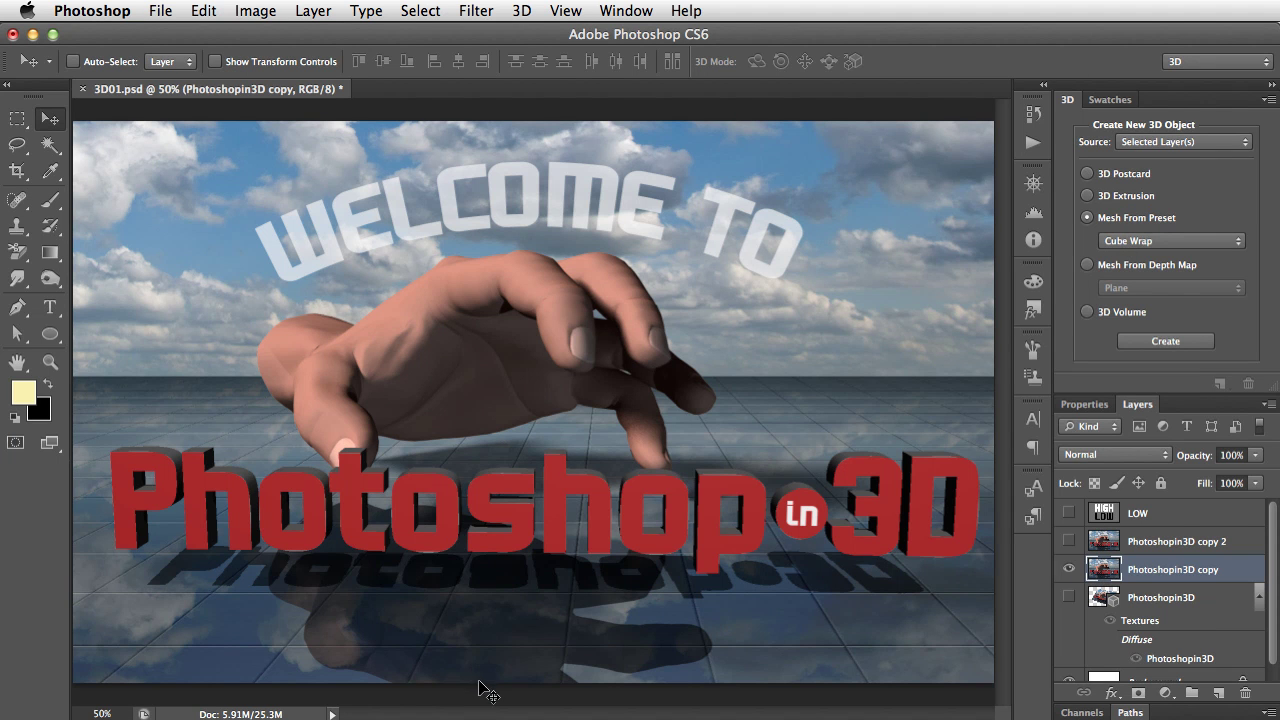
left_click(1188, 247)
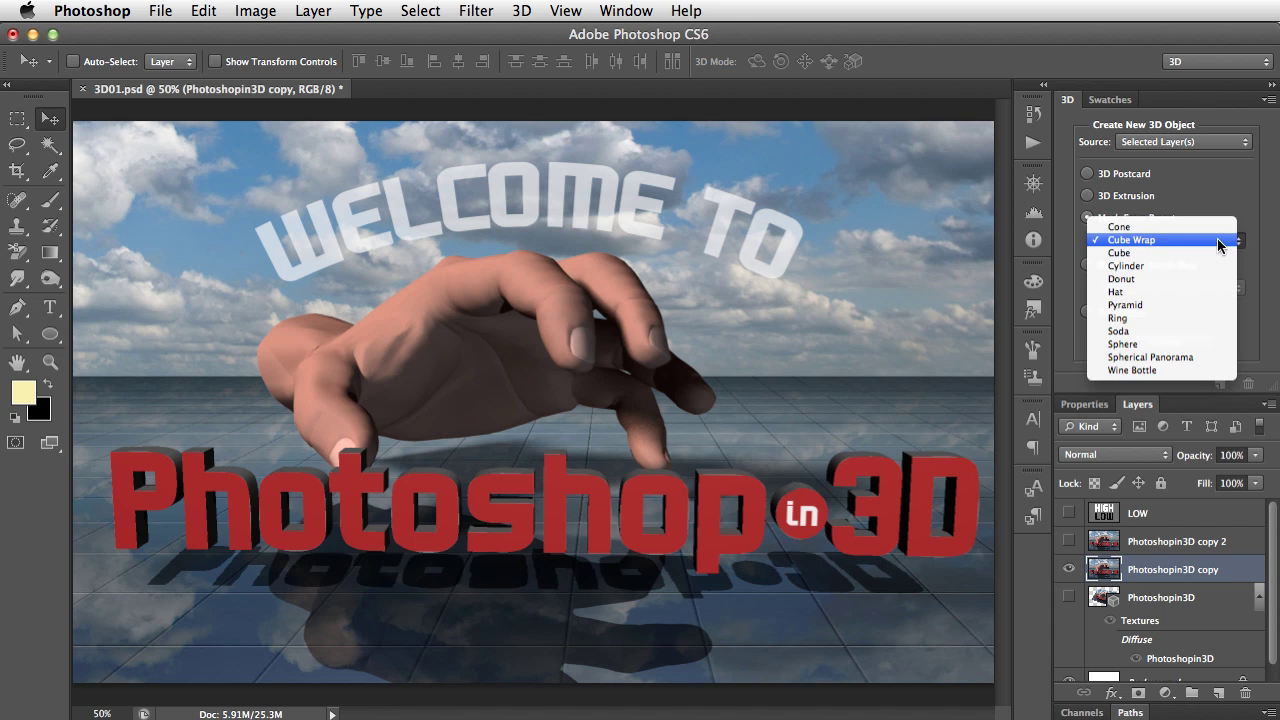
left_click(1190, 242)
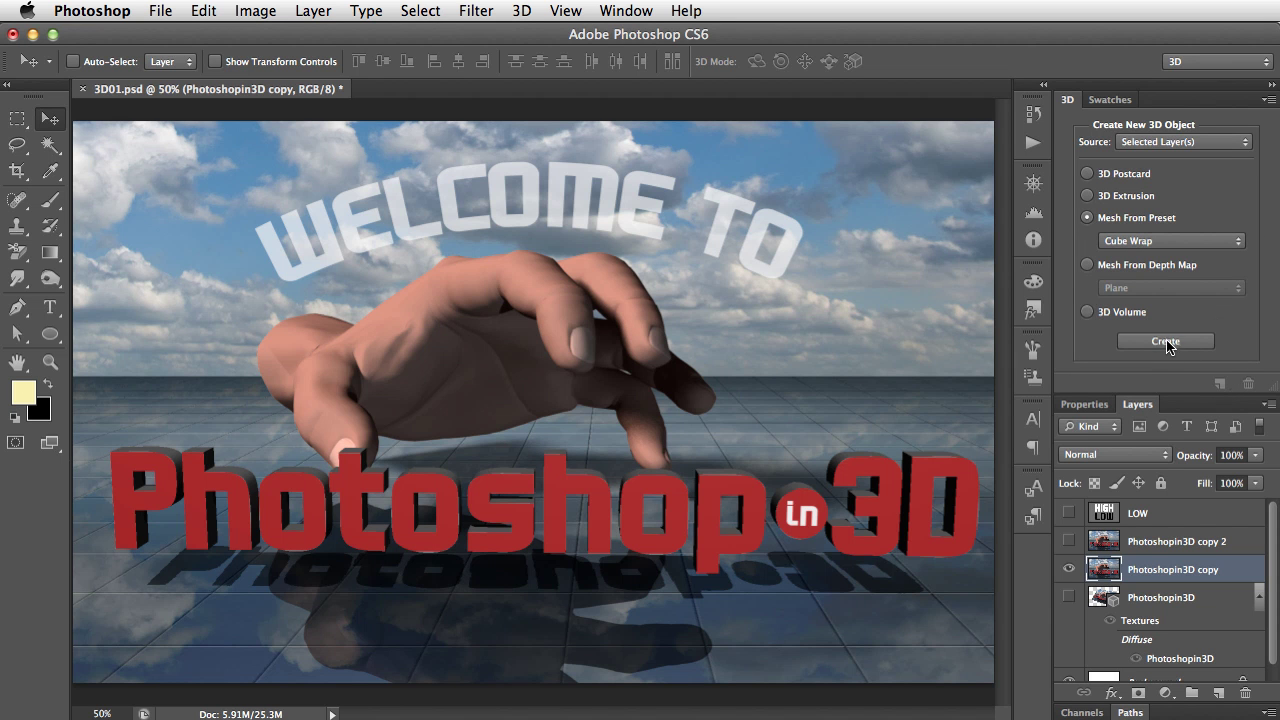
left_click(1163, 345)
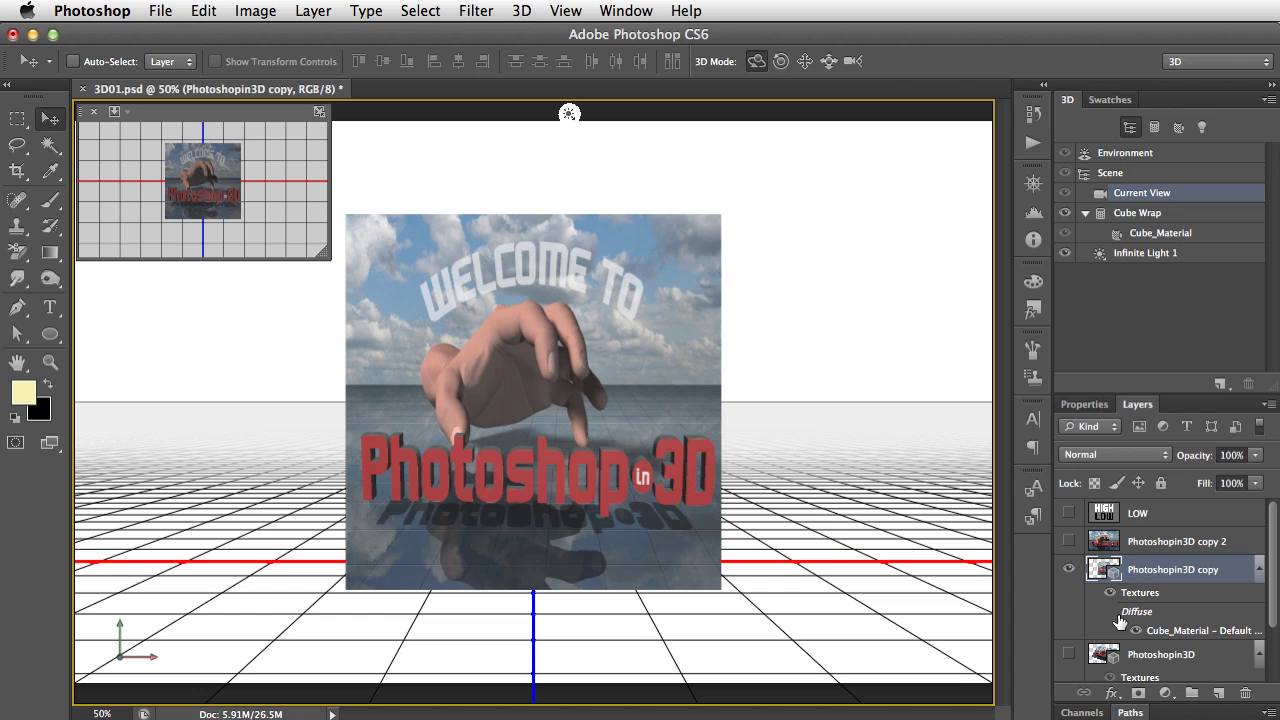
Select the cube and rotate it to reveal the wrapped image on its top and right faces.
left_click(576, 390)
left_click_drag(754, 357, 676, 370)
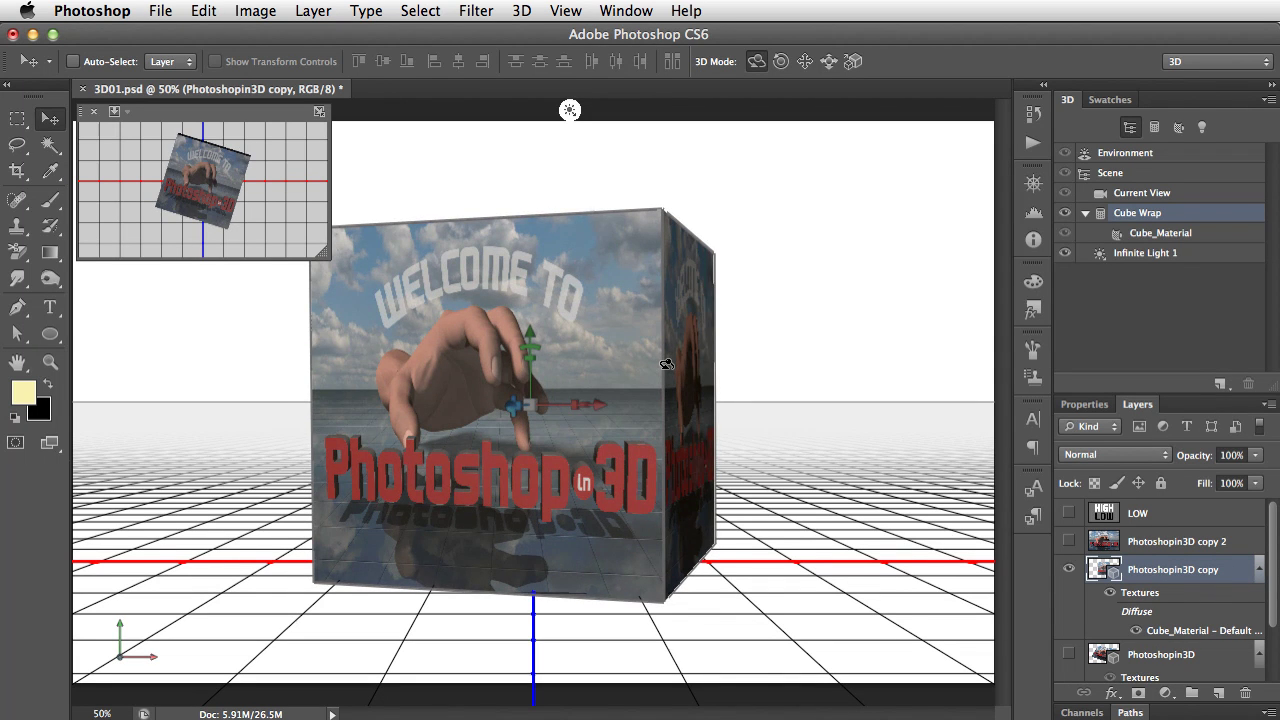
left_click_drag(667, 365, 650, 422)
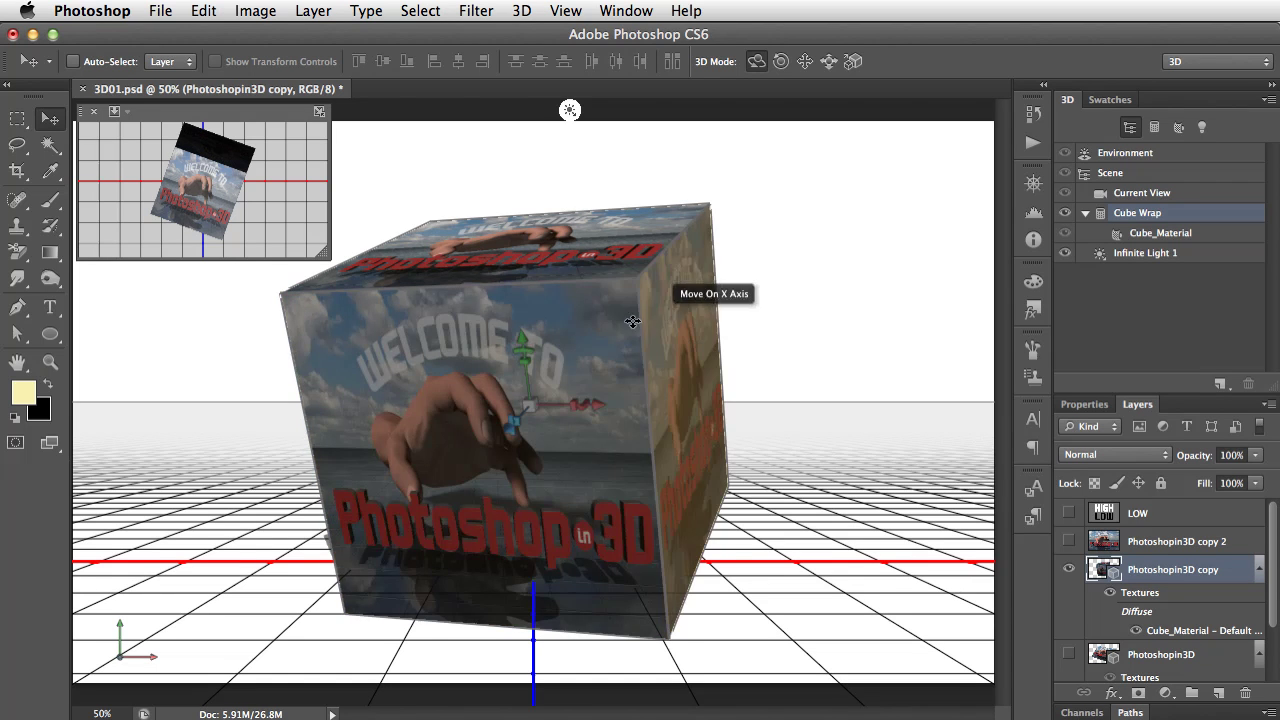
Shift the cube left on X, raise it on Y, rotate it ~64° on Z, and squash it to ~83%.
mouse_move(663, 343)
left_mouse_down()
mouse_move(566, 343)
mouse_move(663, 343)
left_mouse_up()
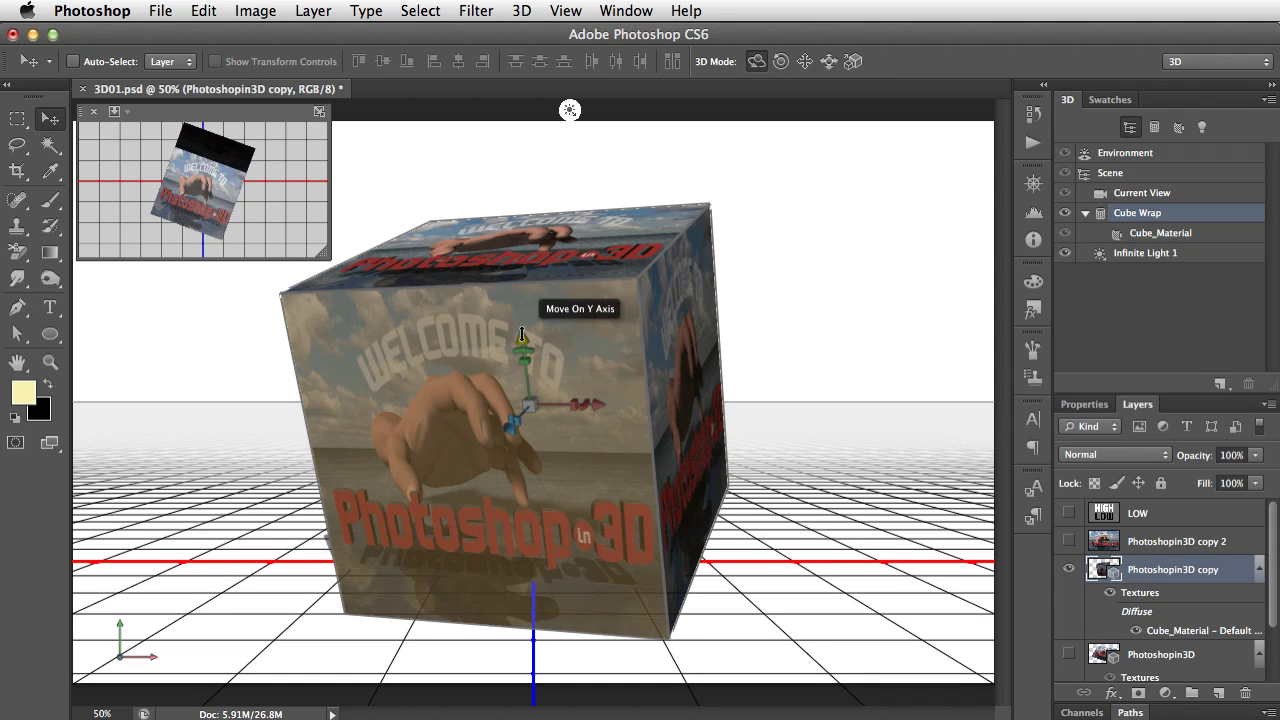
left_click_drag(521, 336, 536, 302)
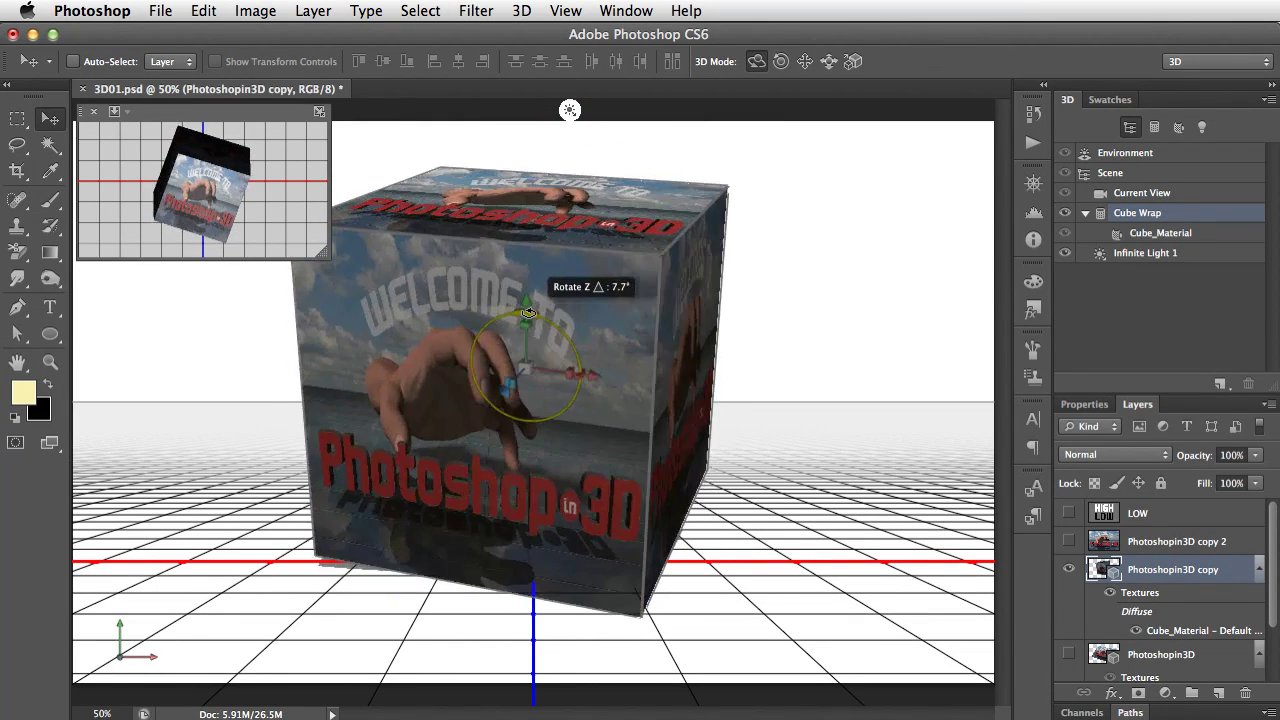
mouse_move(539, 313)
left_mouse_down()
mouse_move(553, 314)
mouse_move(470, 320)
mouse_move(517, 317)
left_mouse_up()
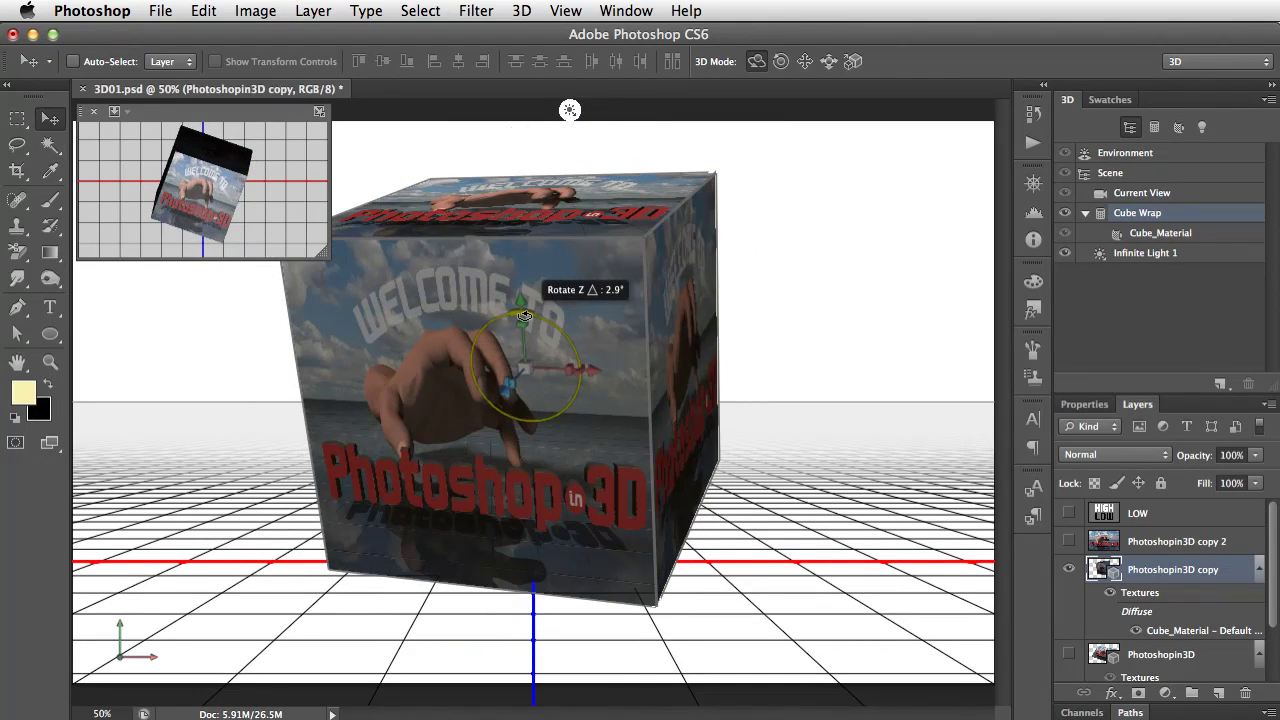
mouse_move(531, 314)
left_mouse_down()
mouse_move(550, 314)
mouse_move(567, 351)
mouse_move(478, 333)
mouse_move(521, 317)
left_mouse_up()
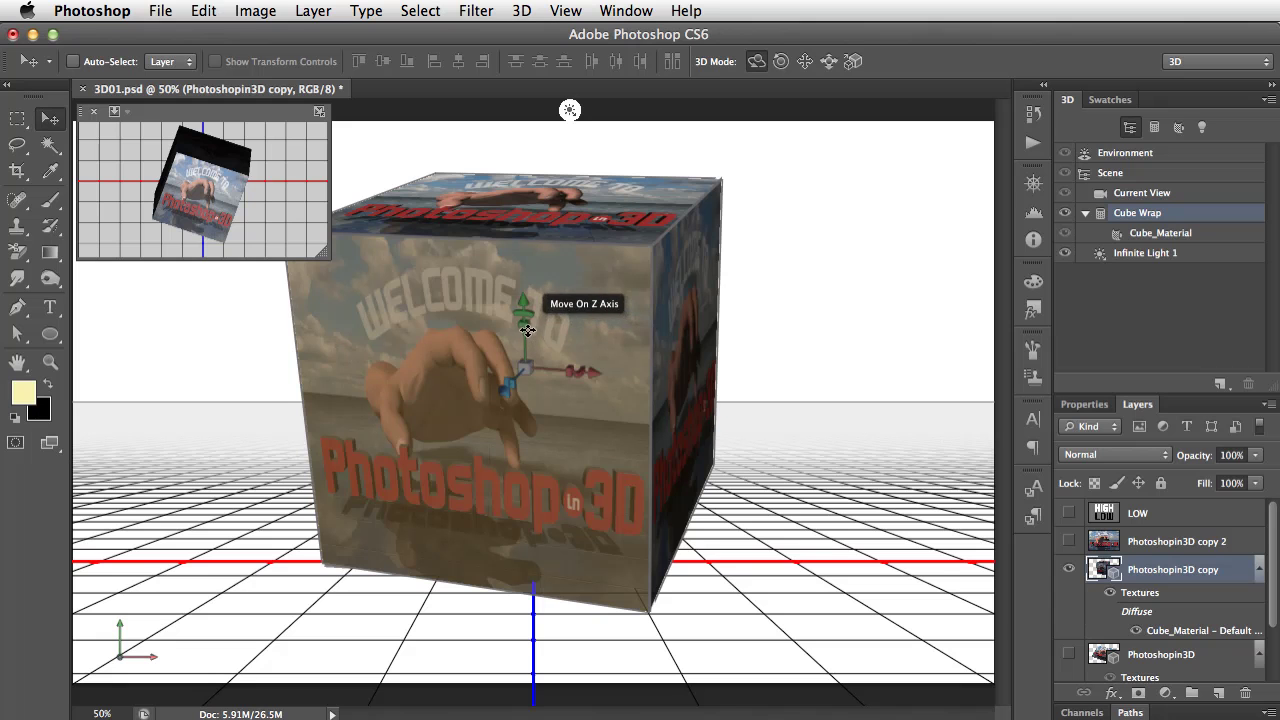
left_click_drag(522, 323, 529, 371)
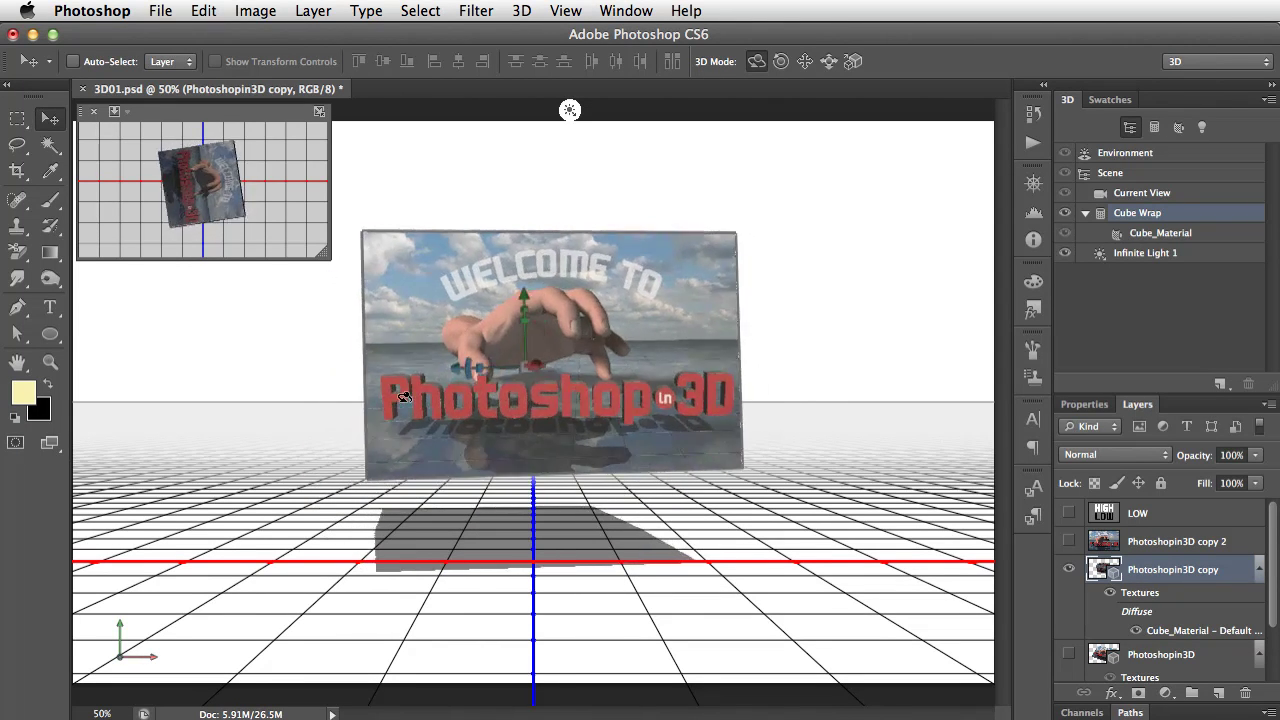
Tumble the cube until its front, side and top faces show the image.
left_click_drag(526, 373, 642, 368)
left_click_drag(748, 363, 788, 406)
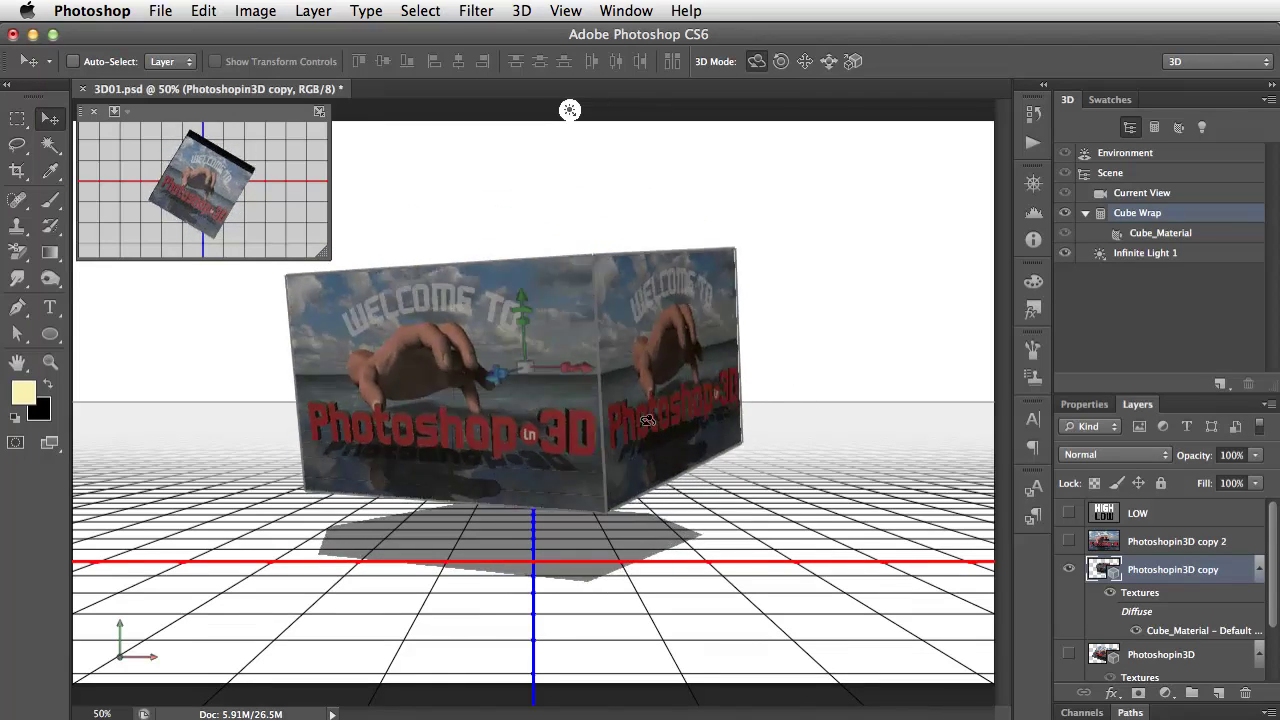
left_click_drag(419, 368, 617, 440)
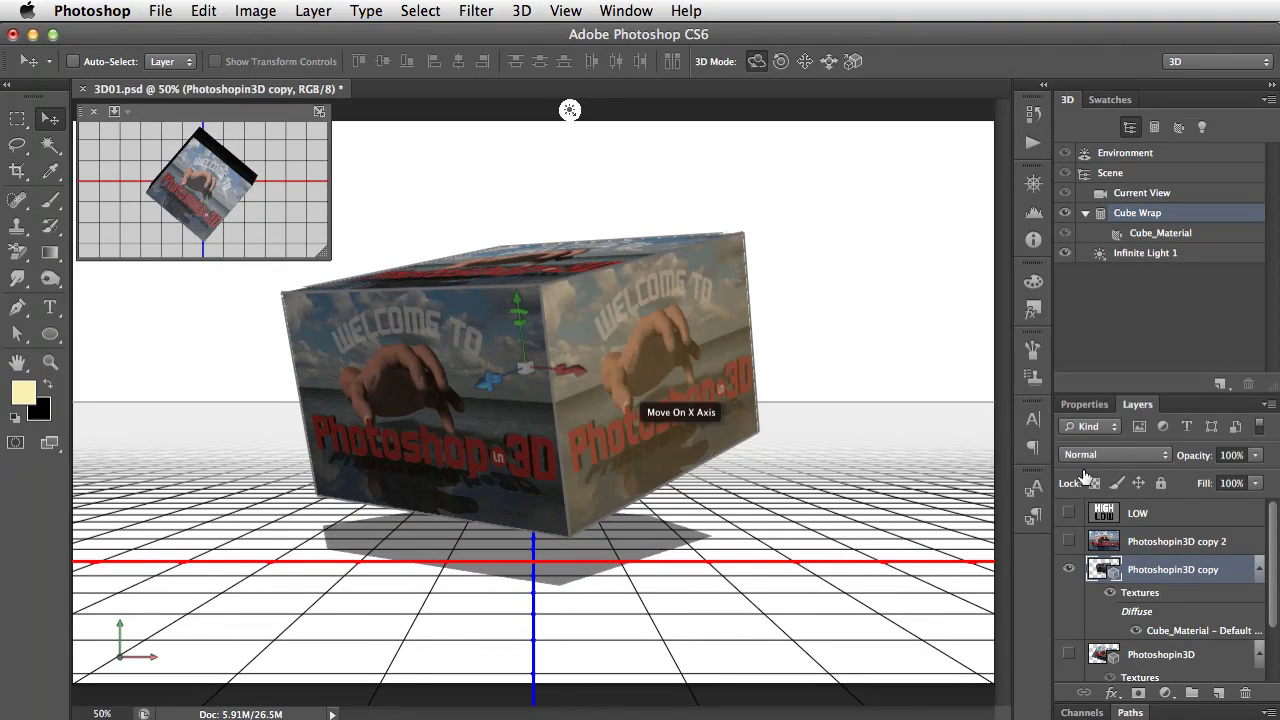
Hide the cube layer, show Photoshopin3D copy 2, and duplicate it as a hidden copy 3 backup.
left_click(1069, 570)
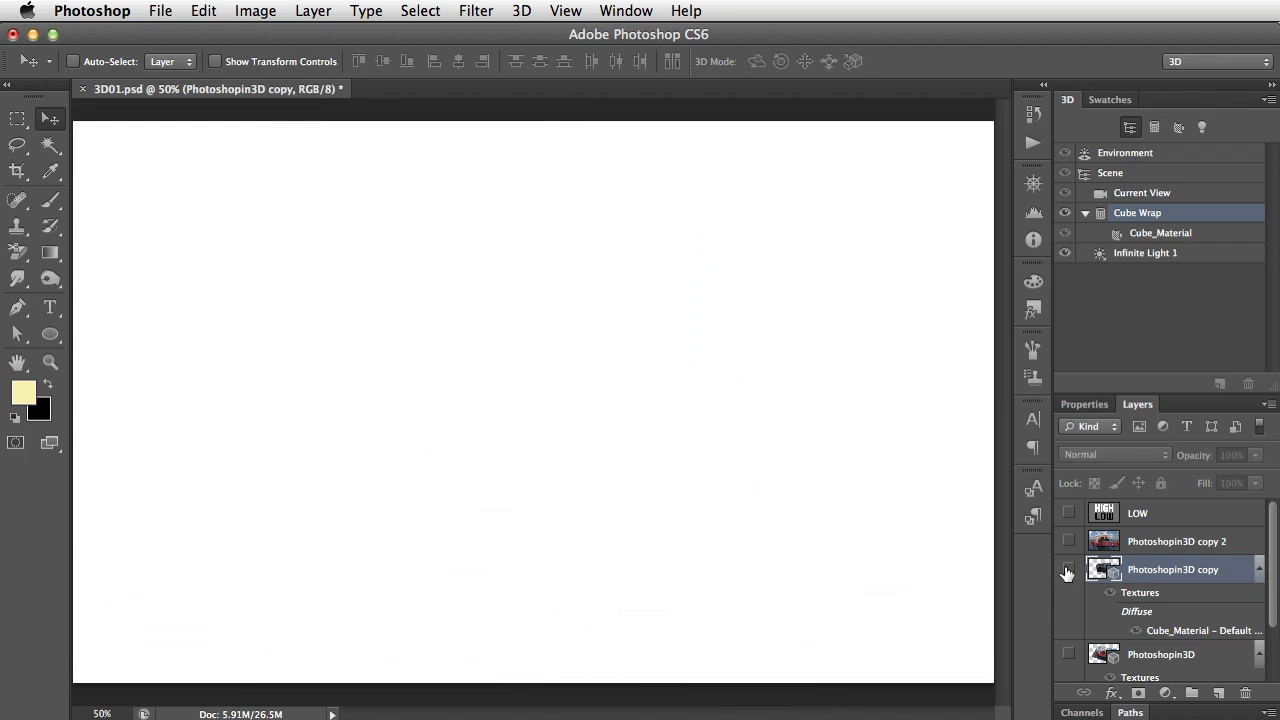
left_click(1103, 542)
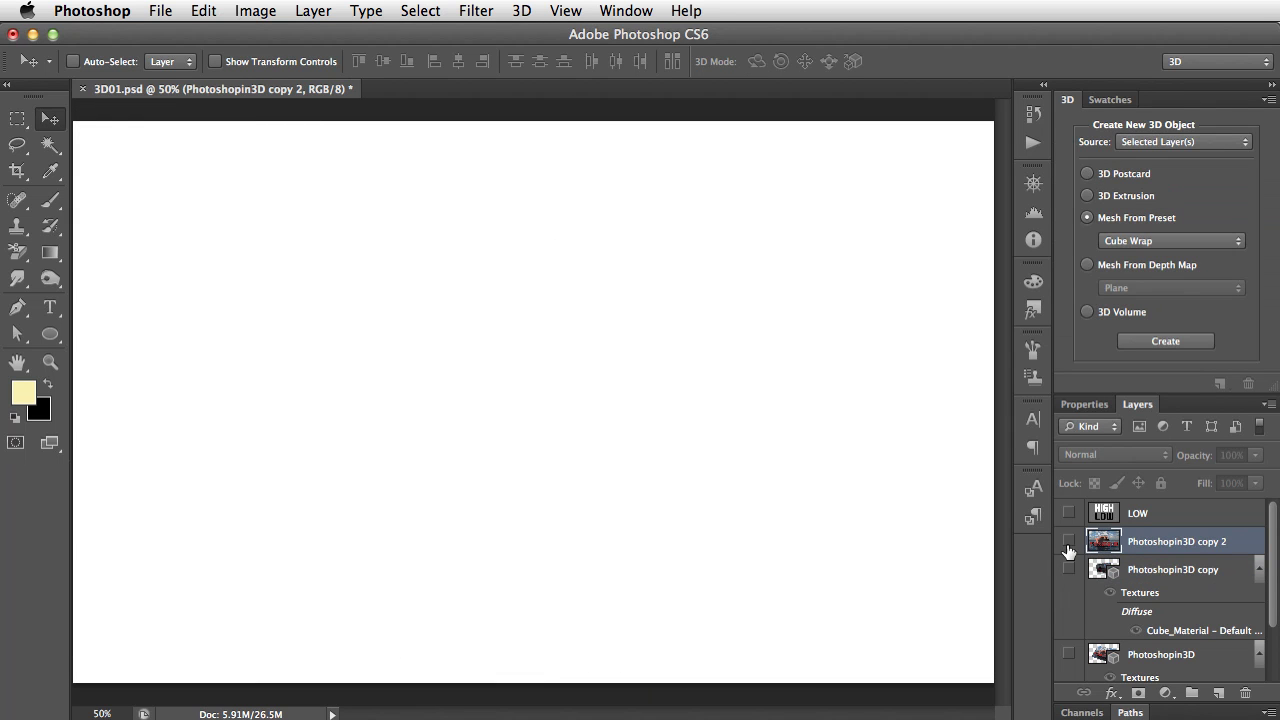
left_click(1068, 541)
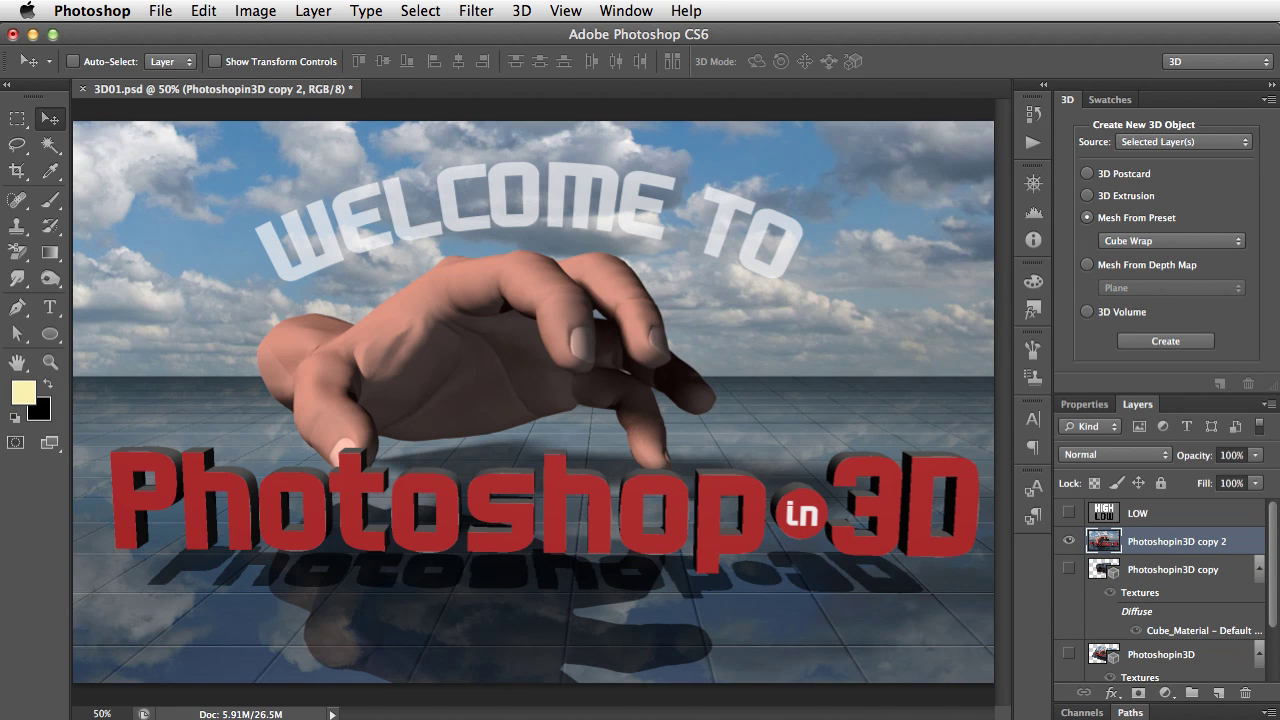
key("super+j")
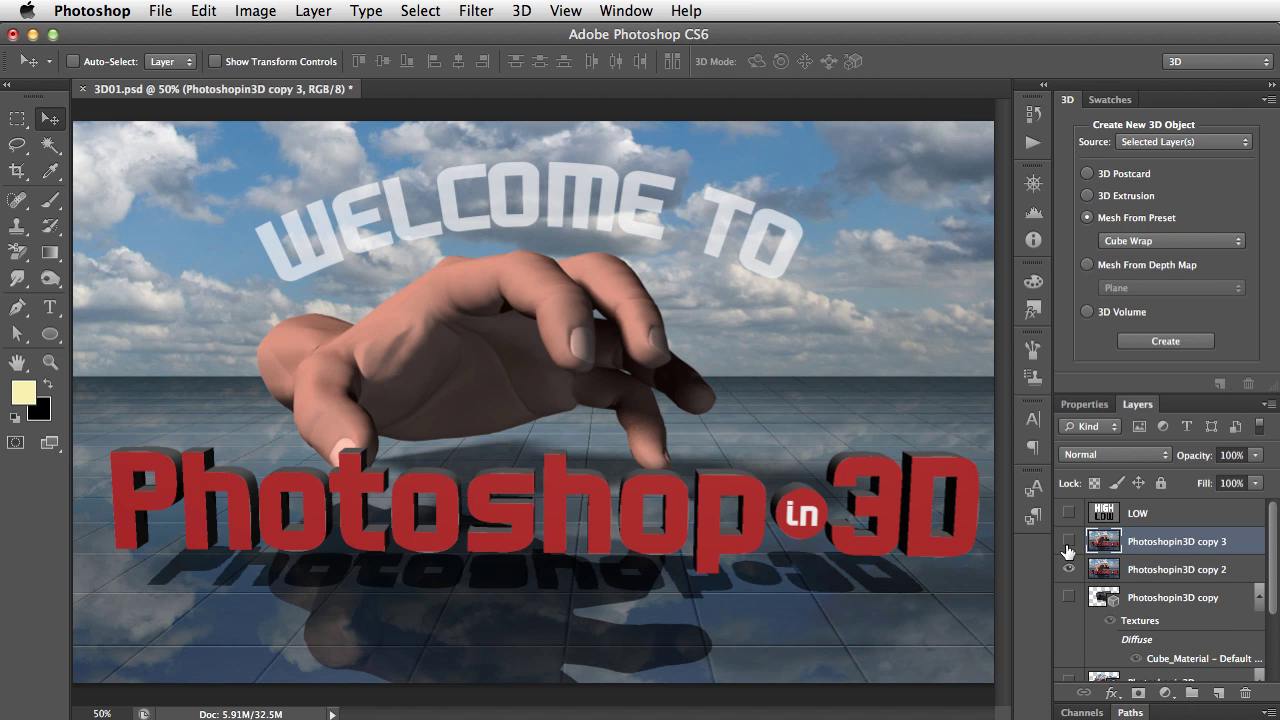
left_click(1068, 541)
Turn Photoshopin3D copy 2 into a Soda preset mesh.
left_click(1104, 569)
left_click(1154, 240)
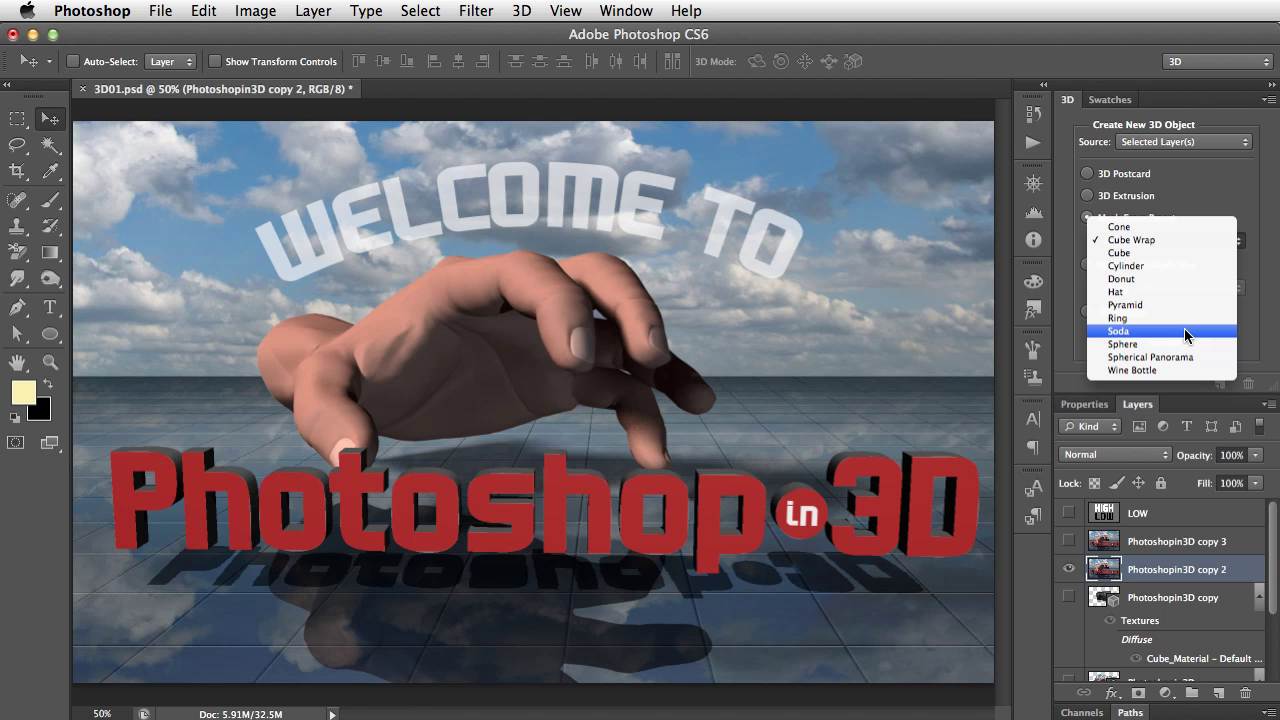
left_click(1127, 333)
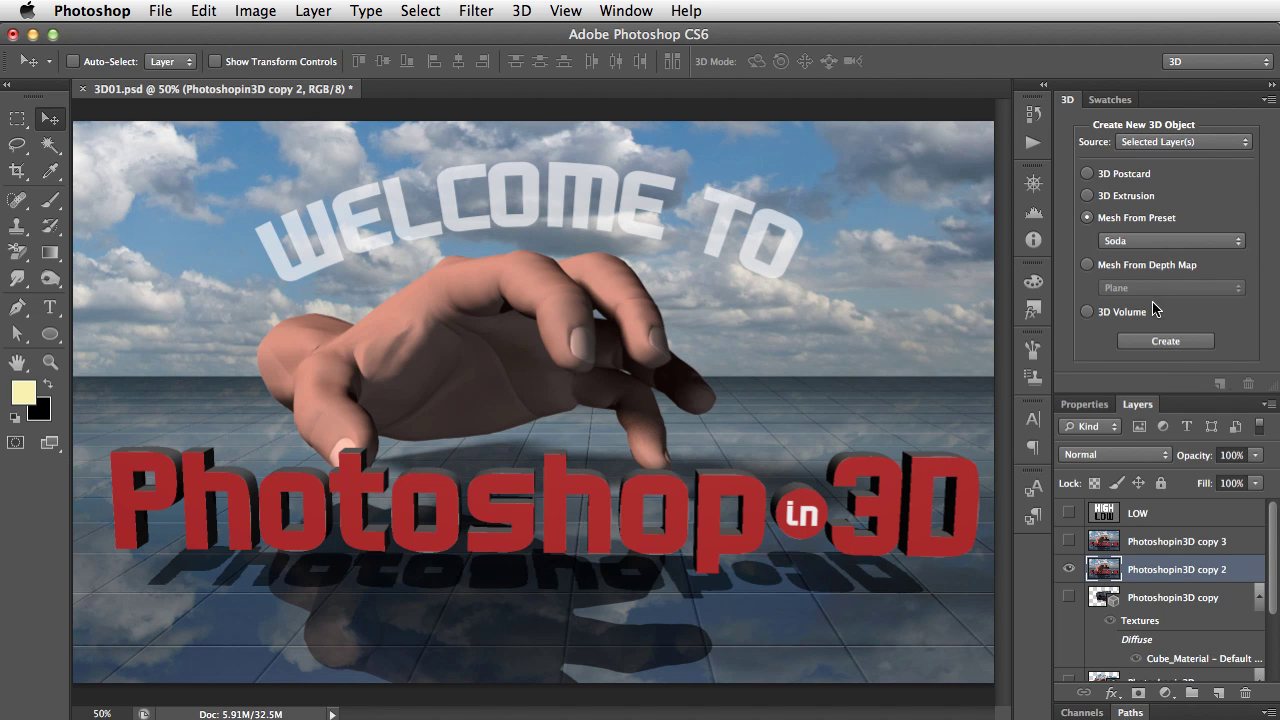
left_click(1174, 342)
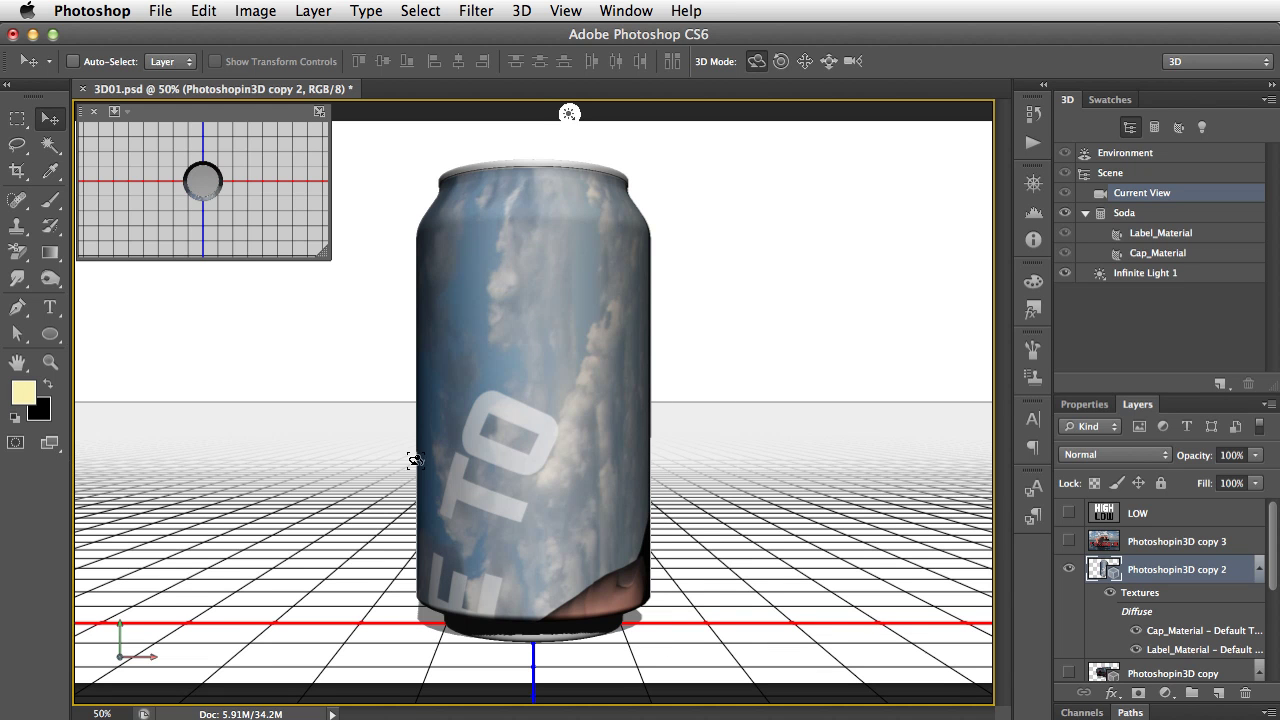
Select the soda can, undo an accidental tilt, and move it about 280 units left on X.
left_click(626, 457)
left_click_drag(680, 437, 810, 418)
key("super+z")
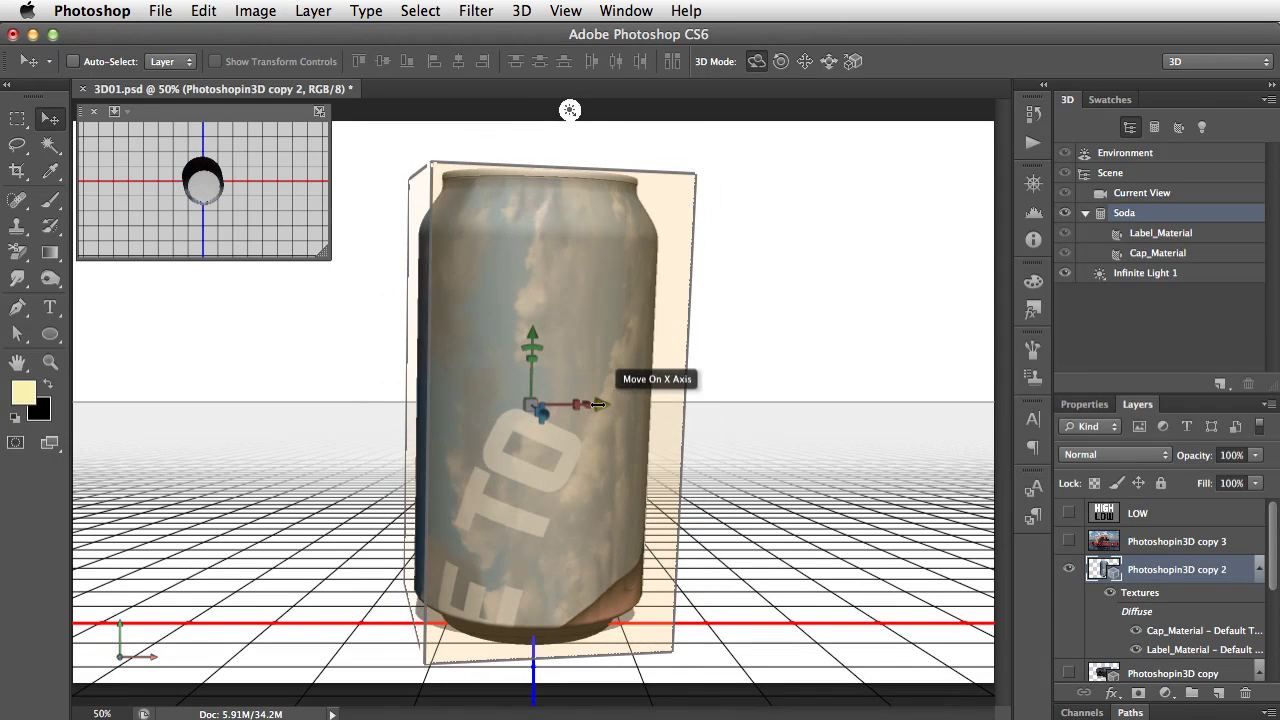
left_click_drag(602, 406, 365, 437)
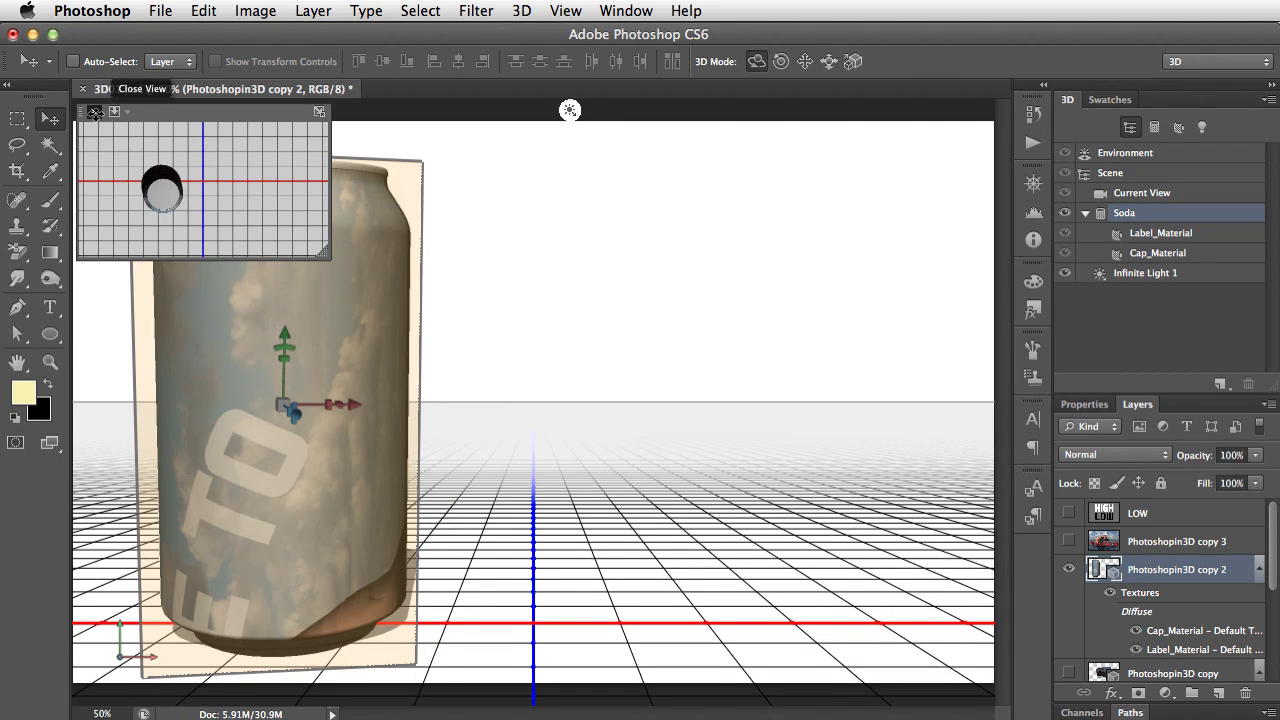
Close the small secondary 3D overview so only the upright soda can remains.
left_click(94, 111)
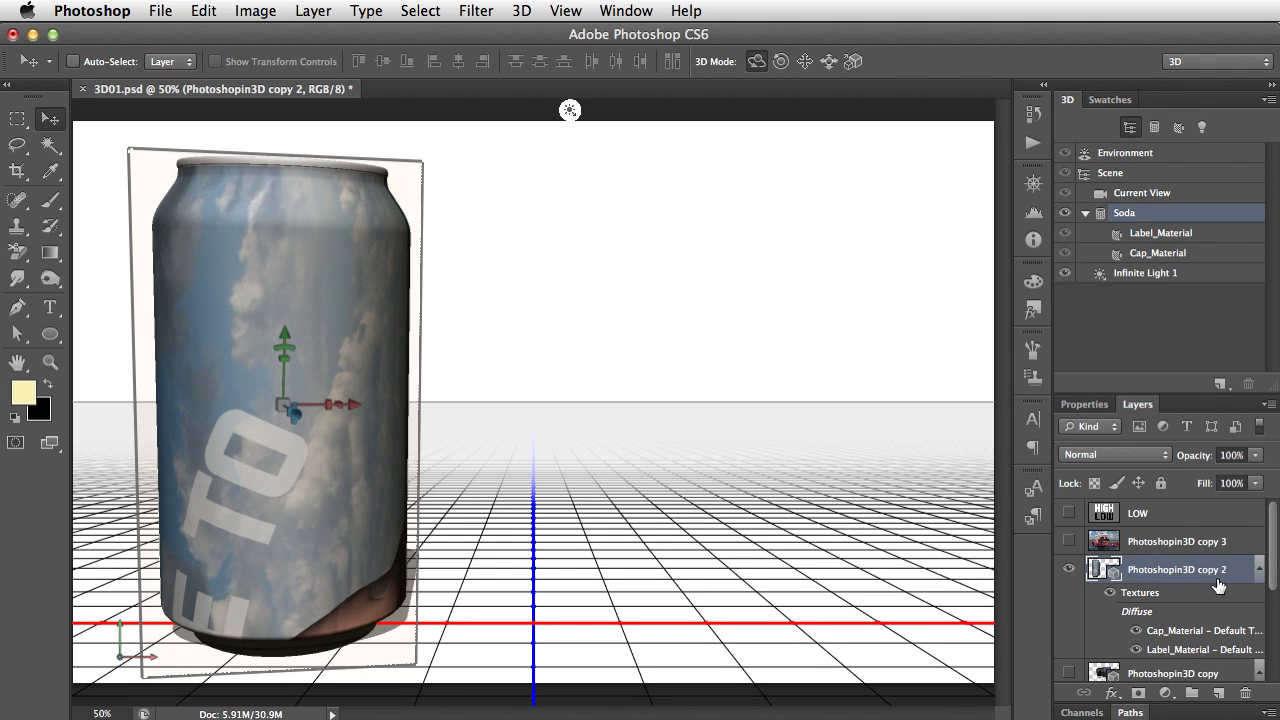
Open the can's label texture (Photoshopin3D copy 21.psb), zoom it to 25% and place it right of the can.
double_click(1190, 650)
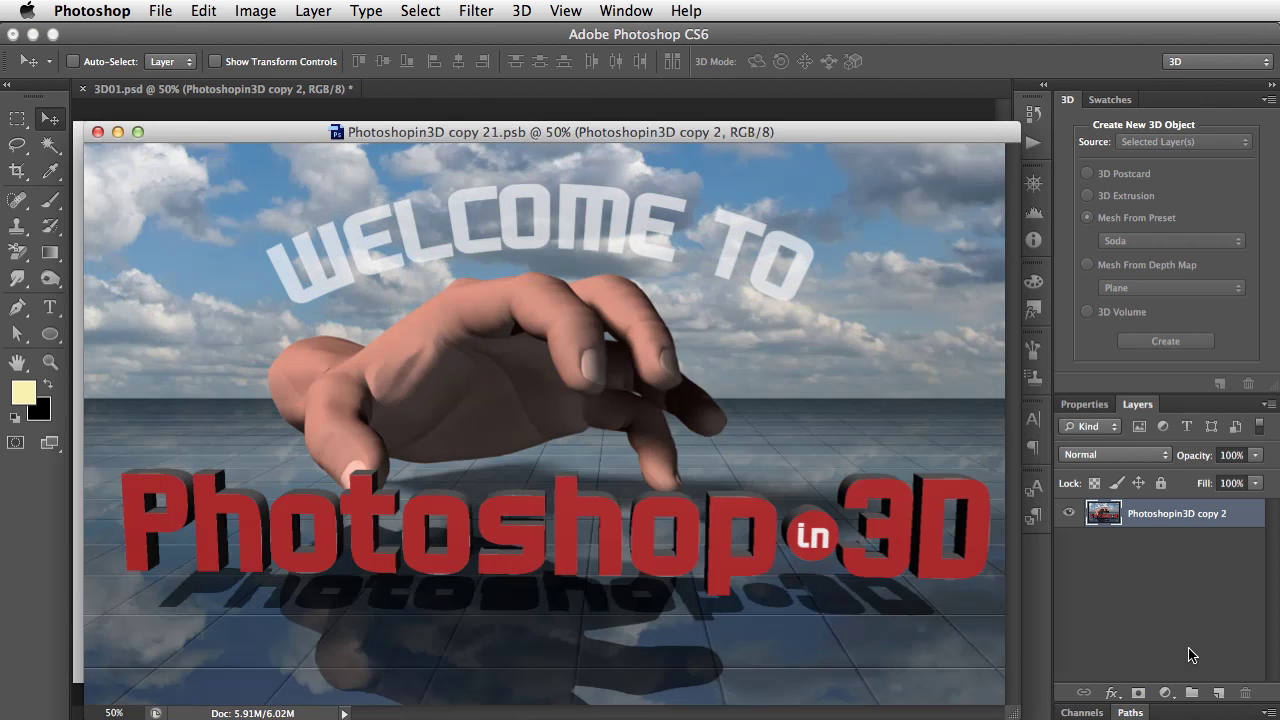
left_click_drag(655, 126, 655, 119)
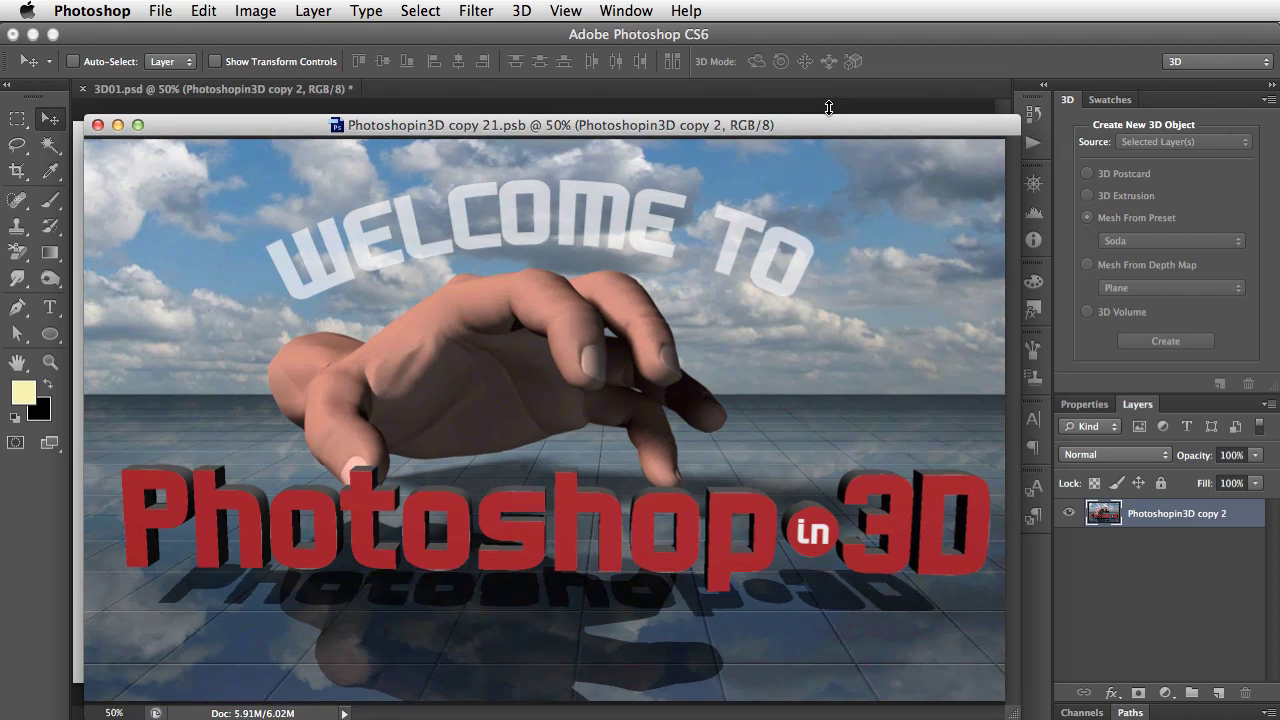
left_click_drag(829, 108, 818, 116)
key("super+minus")
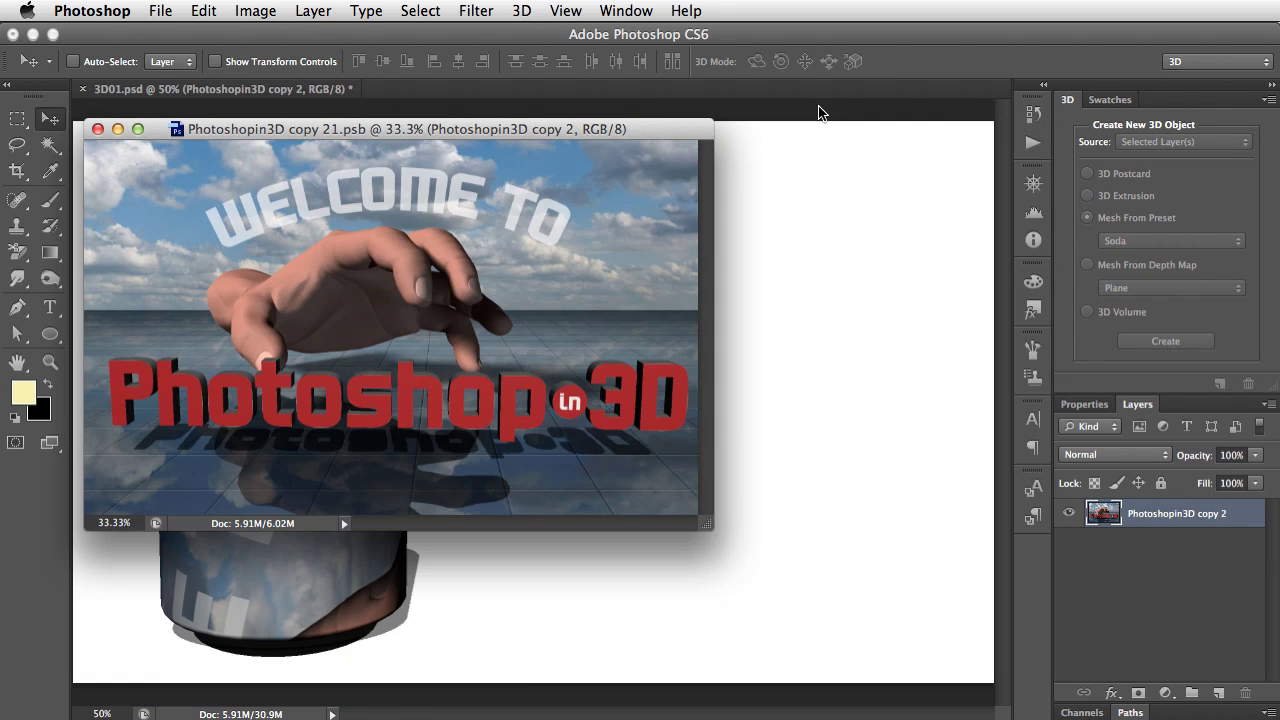
key("super+minus")
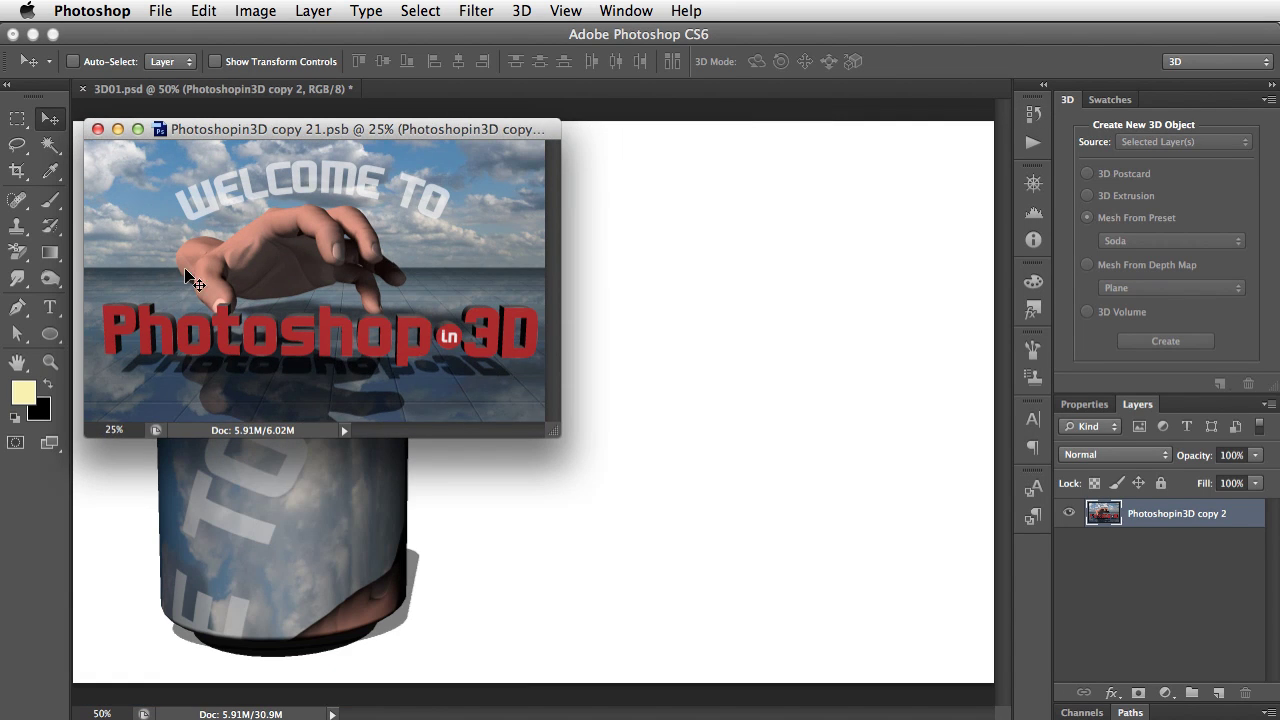
left_click_drag(400, 132, 914, 224)
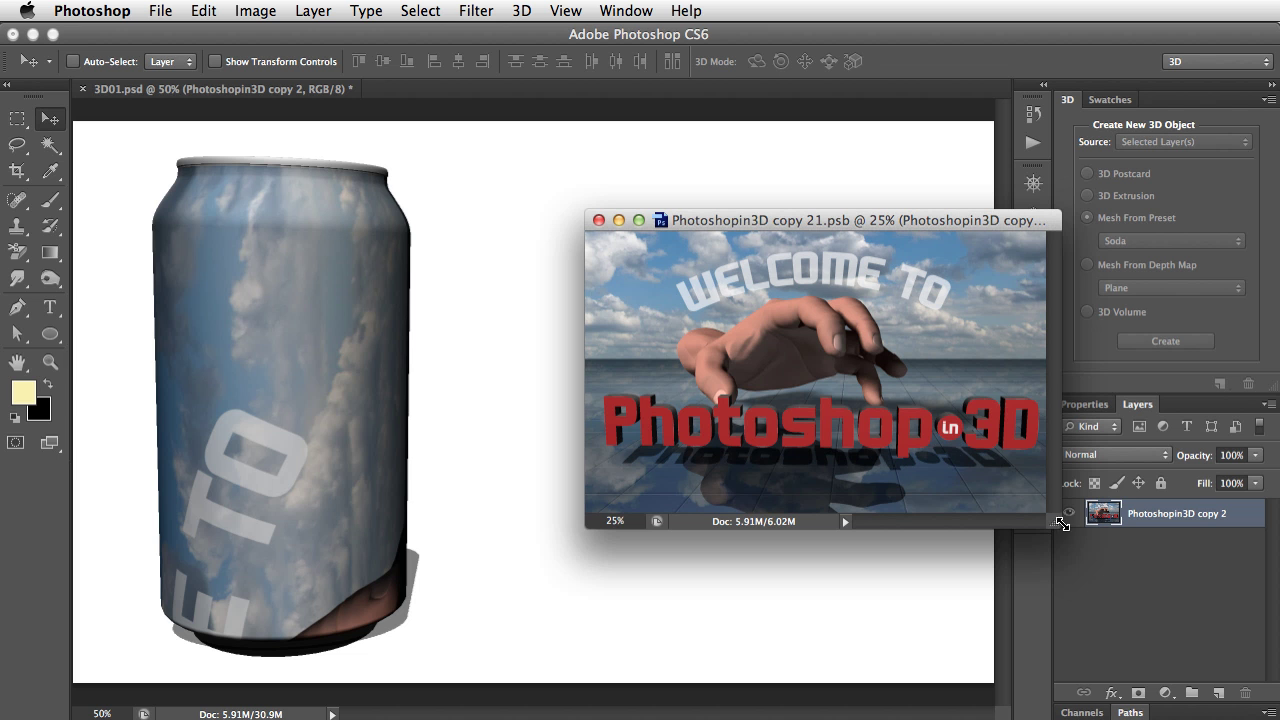
left_click_drag(1051, 527, 1104, 572)
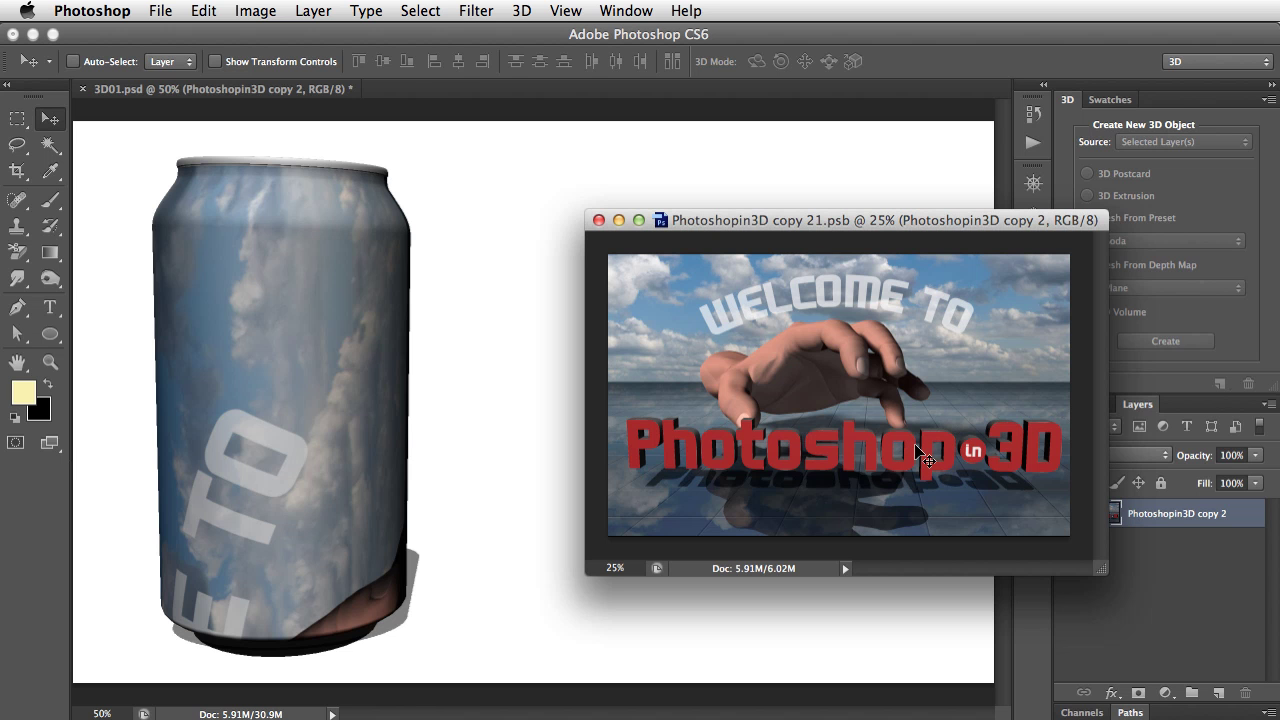
left_click(205, 10)
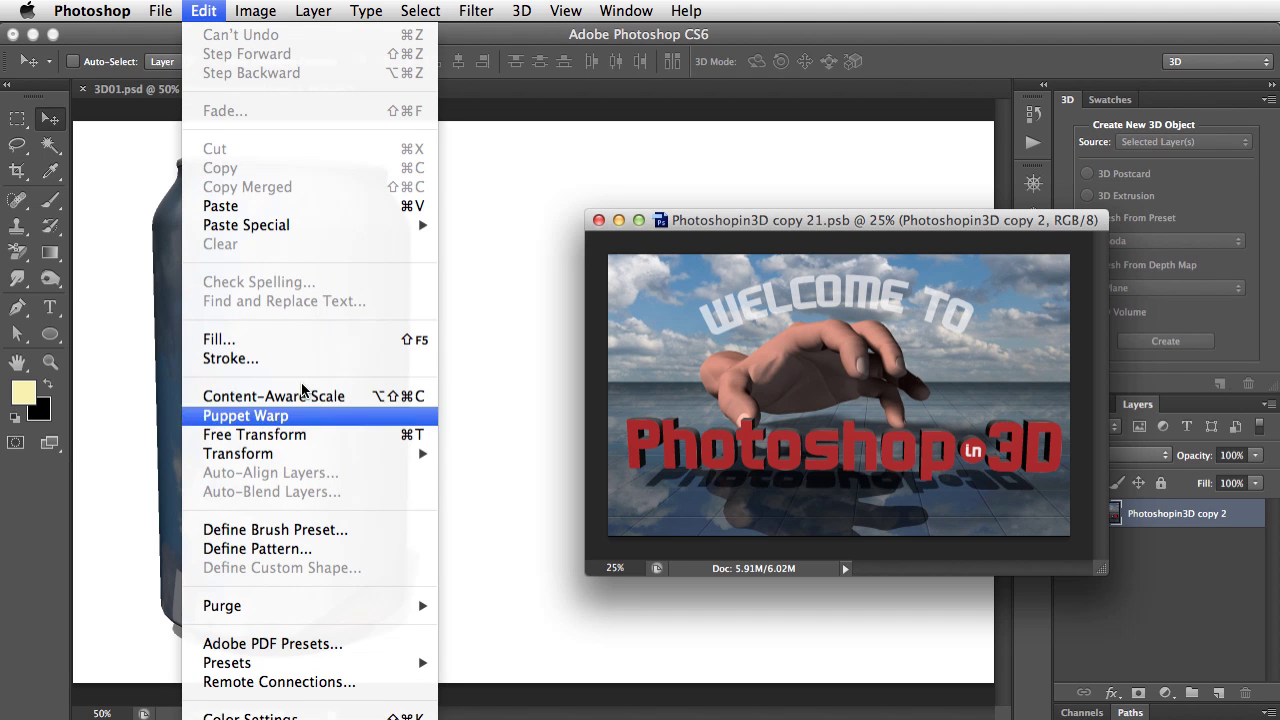
Rotate the label image -90°, scale it to about 60% and save the texture.
left_click(330, 435)
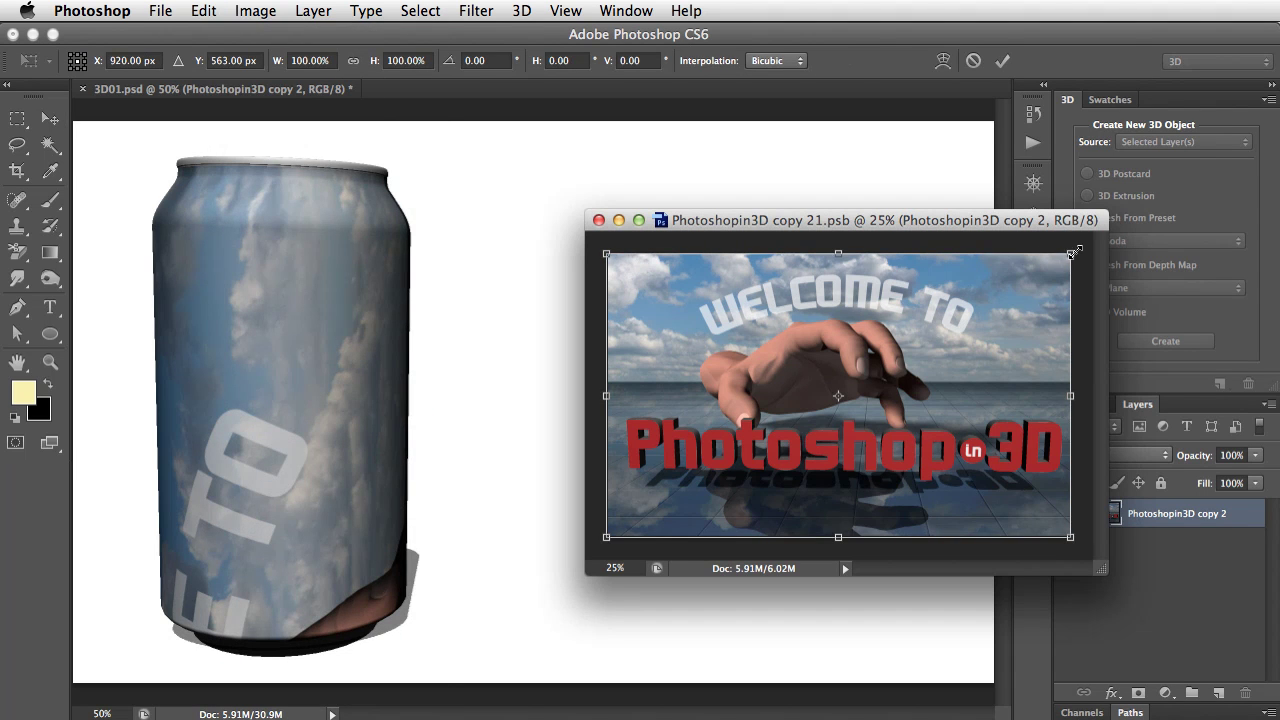
left_click_drag(1070, 254, 784, 283)
left_click_drag(910, 280, 935, 258)
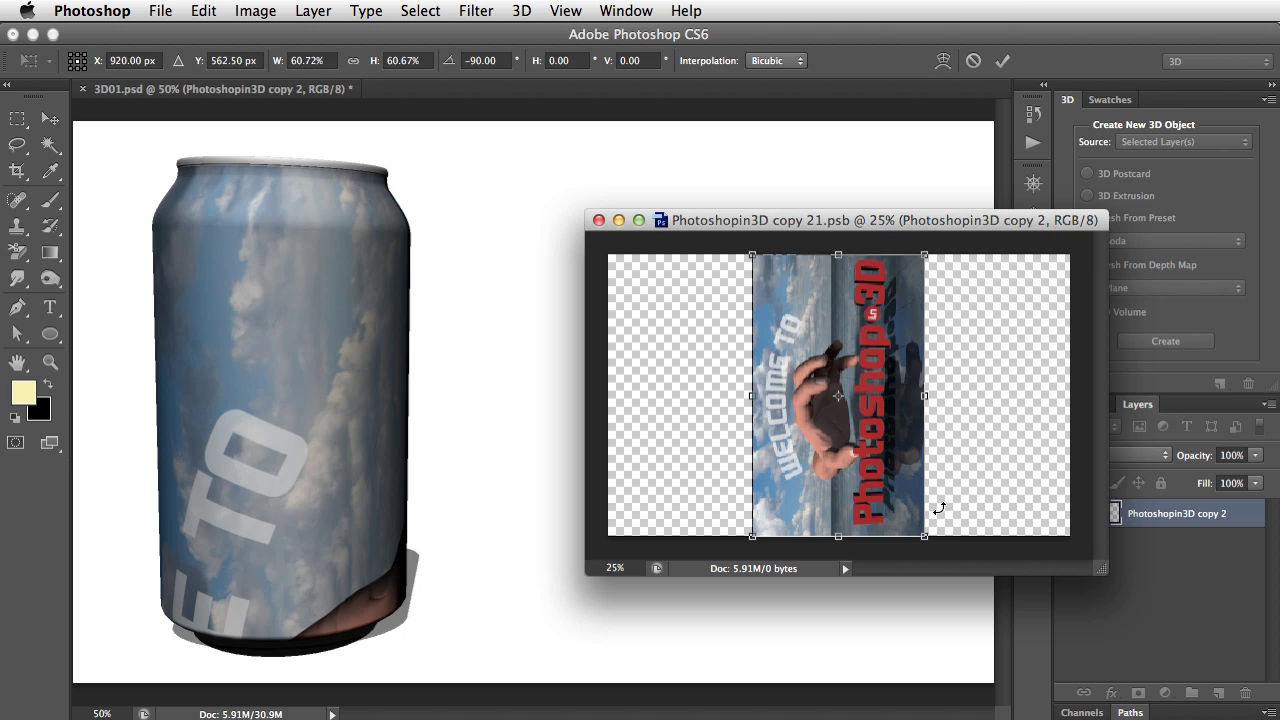
key("Return")
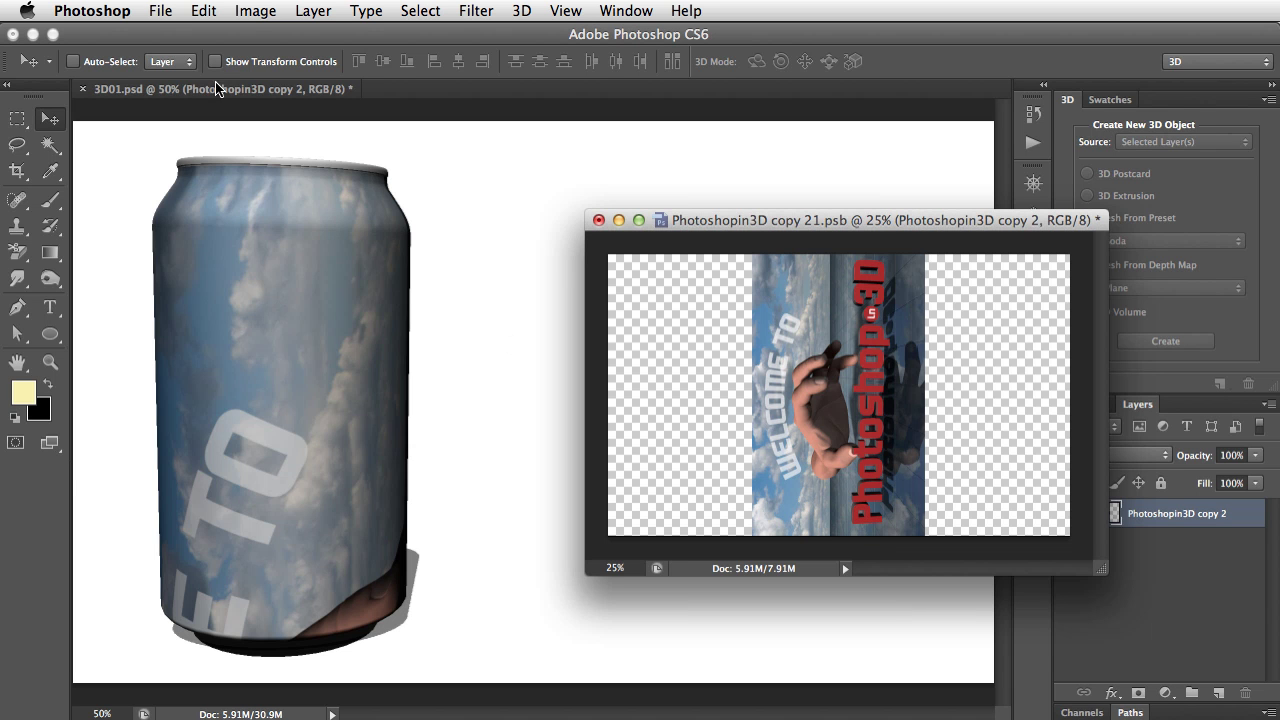
left_click(161, 11)
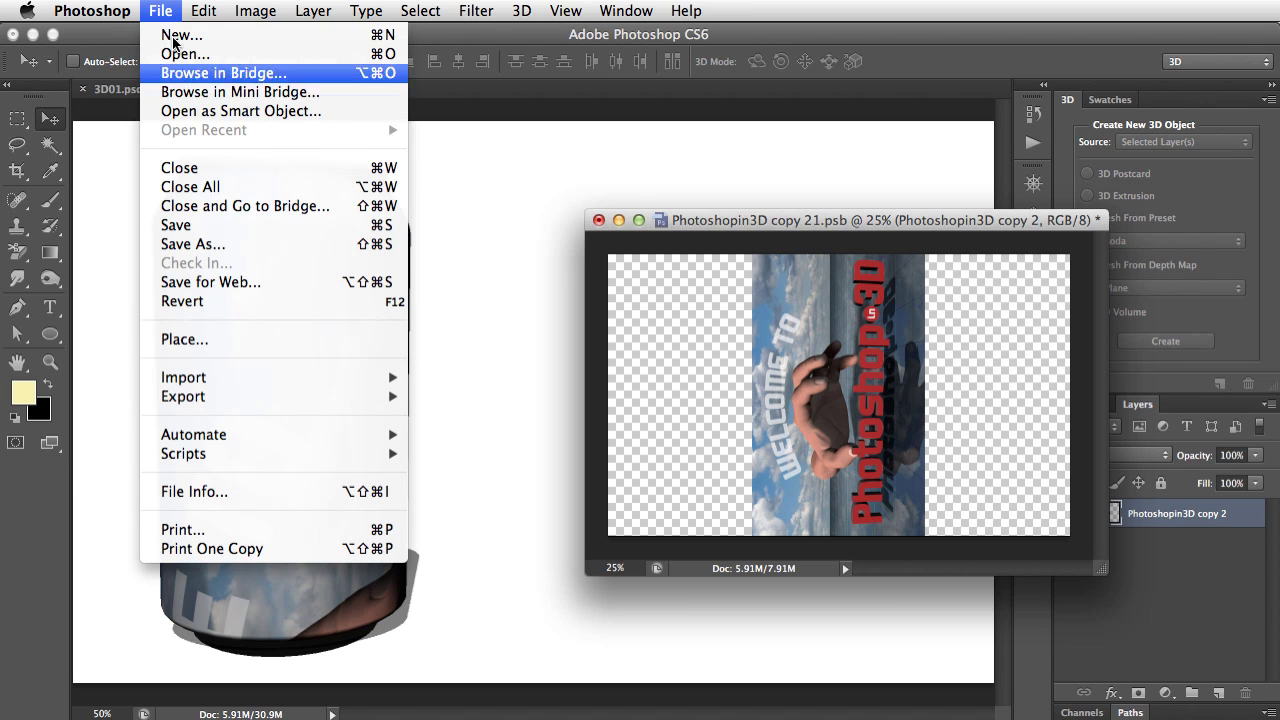
left_click(270, 228)
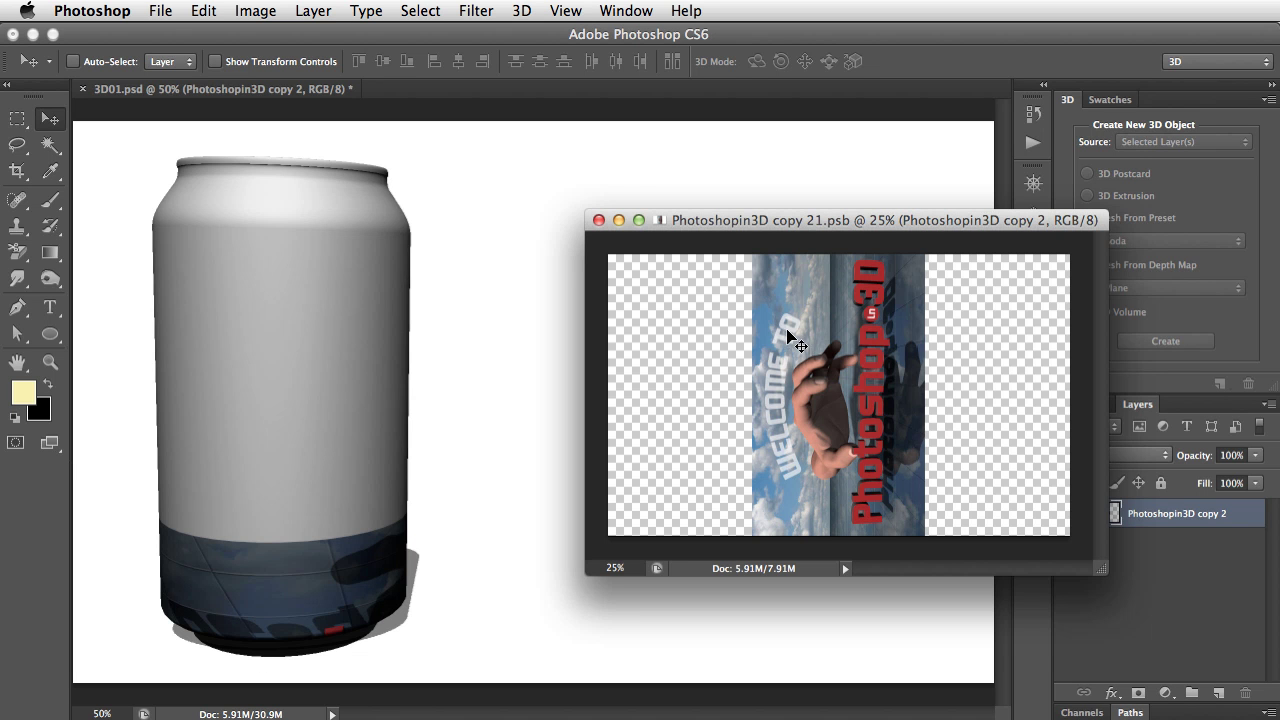
Rotate the label artwork again, shift it right and save the texture.
key("super+t")
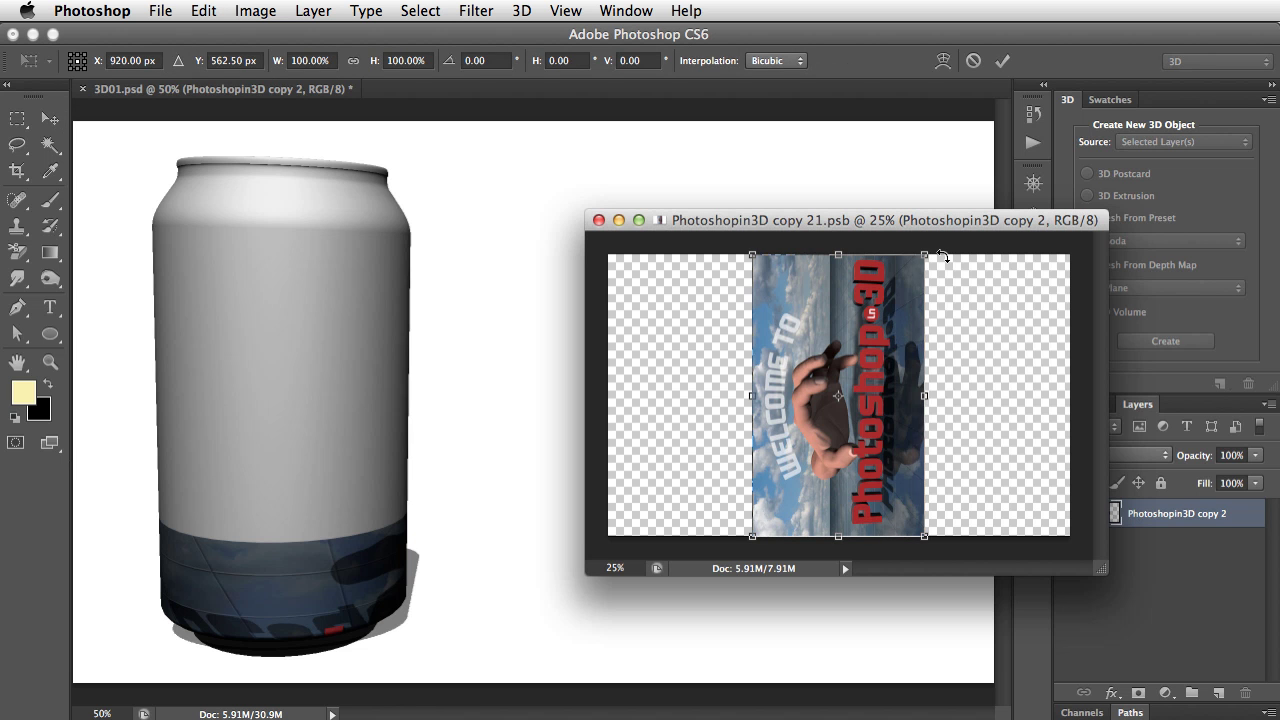
left_click_drag(943, 257, 725, 494)
key("Return")
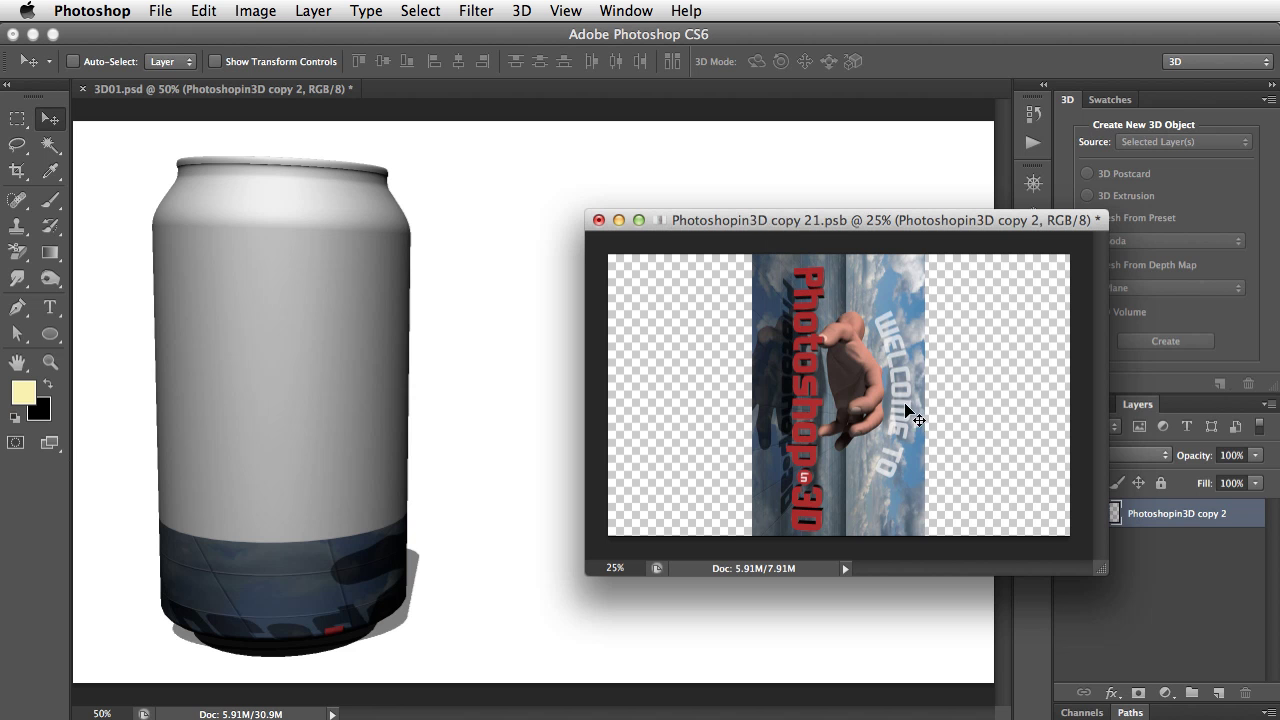
left_click_drag(908, 407, 1008, 418)
left_click(158, 11)
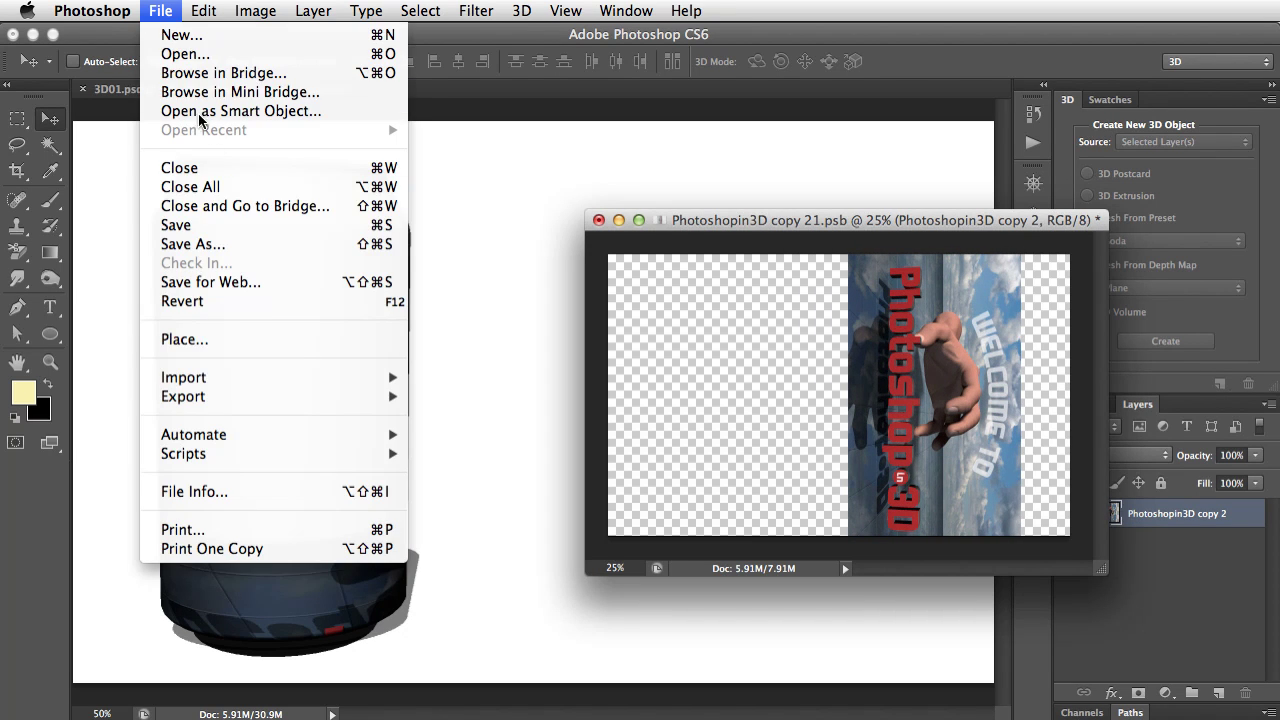
left_click(238, 224)
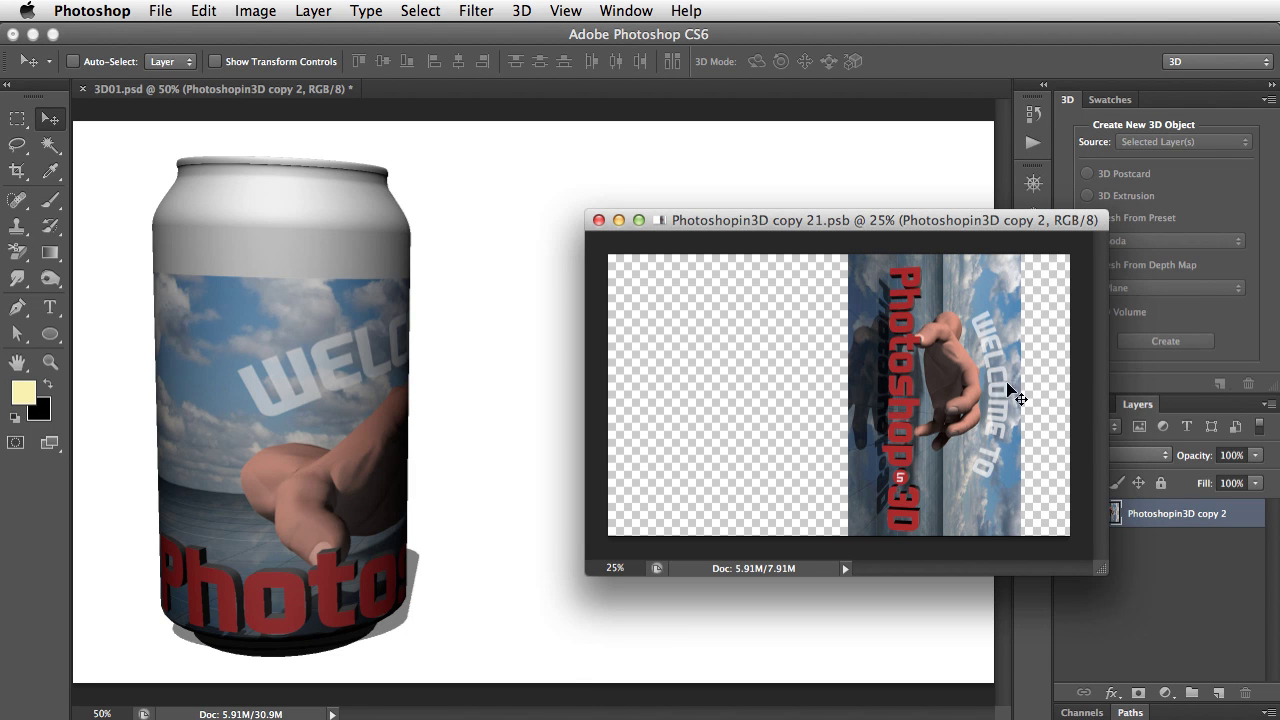
Fine-tune the label's horizontal position with small nudges, saving after each so the can updates.
left_click_drag(1012, 393, 1054, 388)
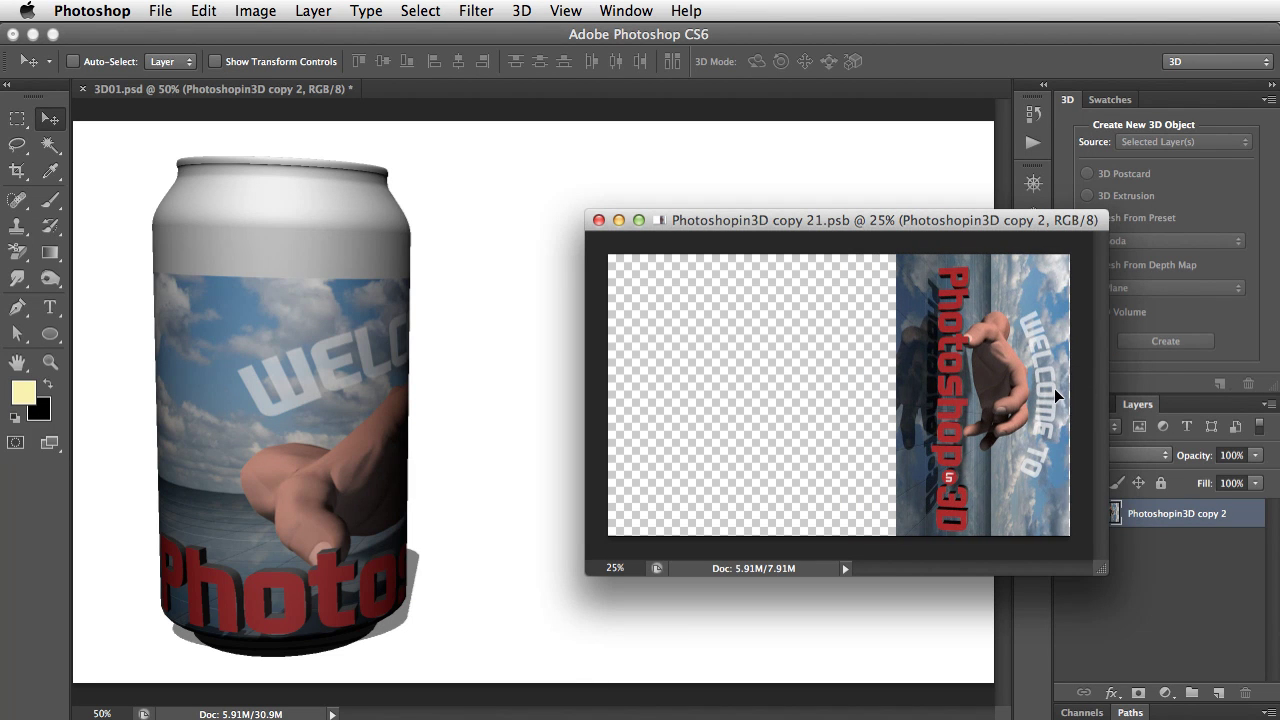
left_click(159, 10)
left_click(258, 224)
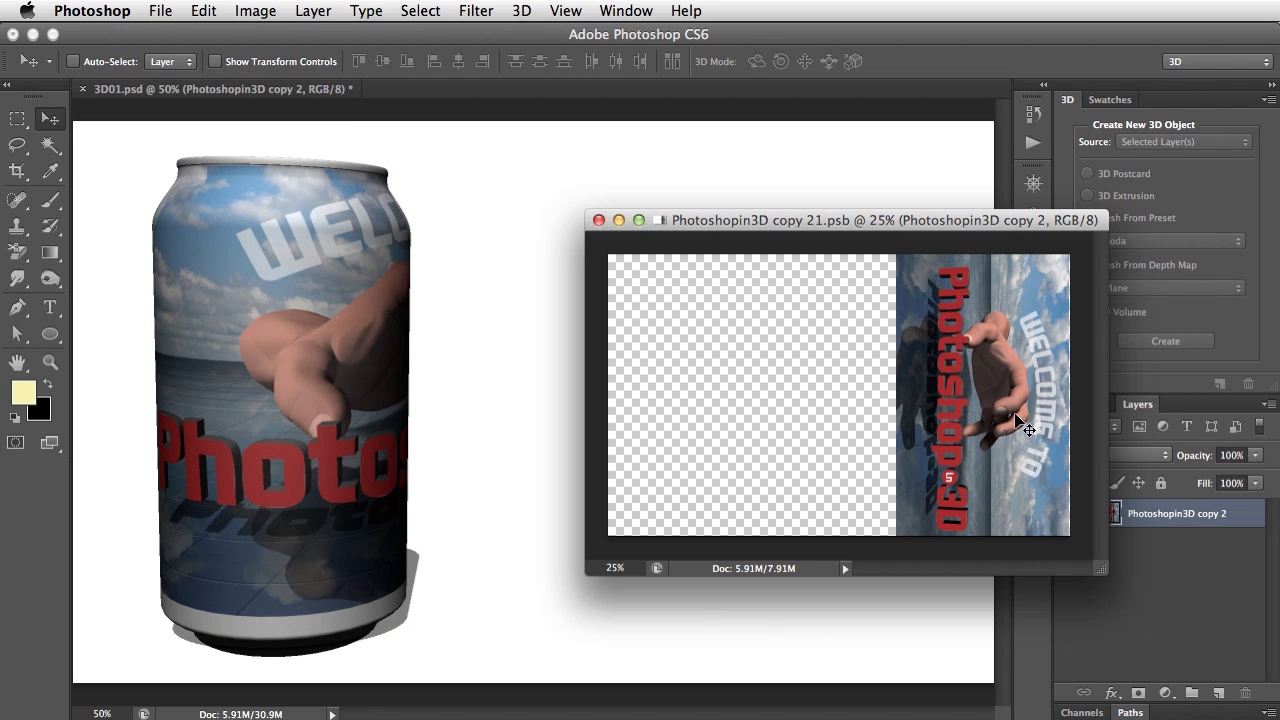
left_click_drag(1020, 418, 1011, 414)
left_click(158, 12)
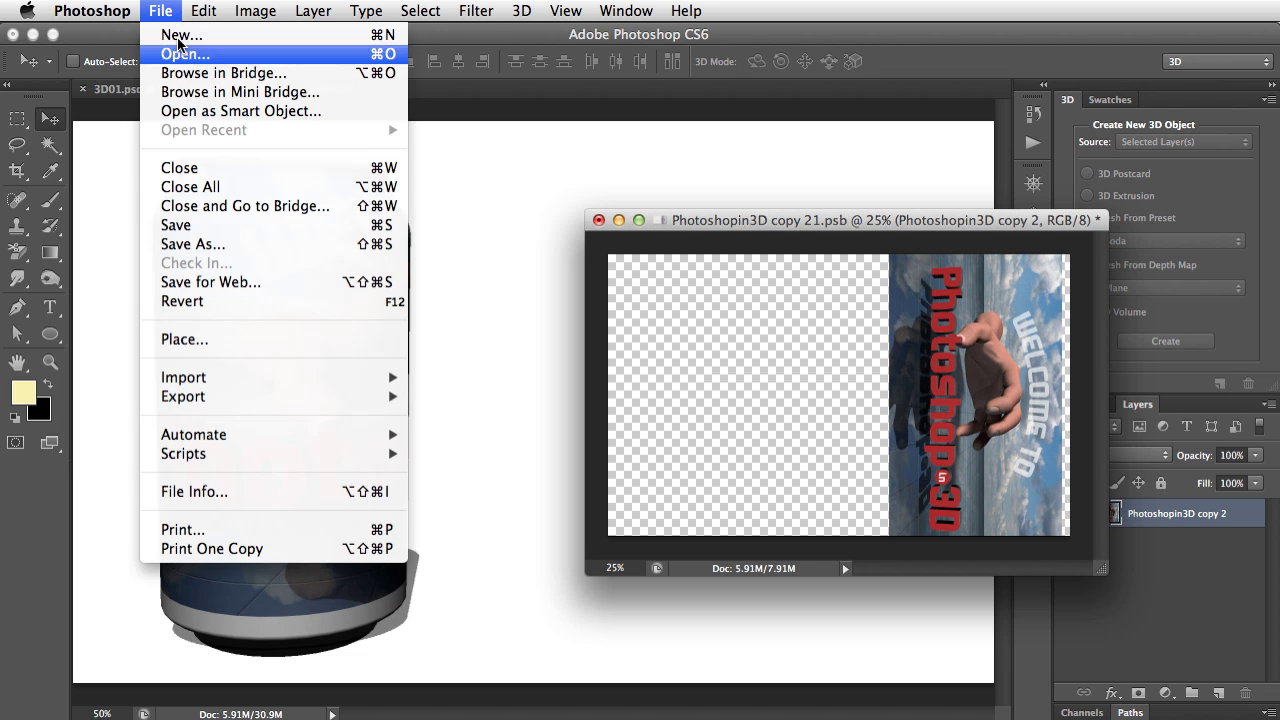
left_click(266, 230)
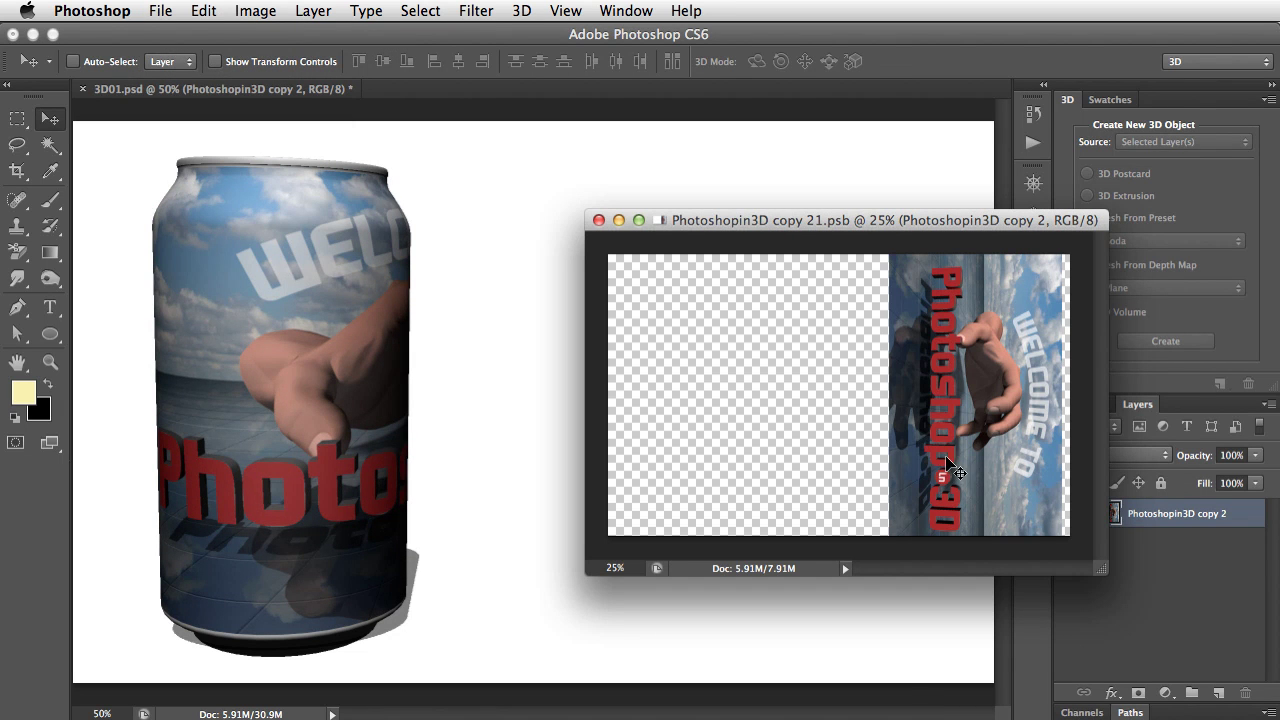
left_click_drag(946, 458, 940, 453)
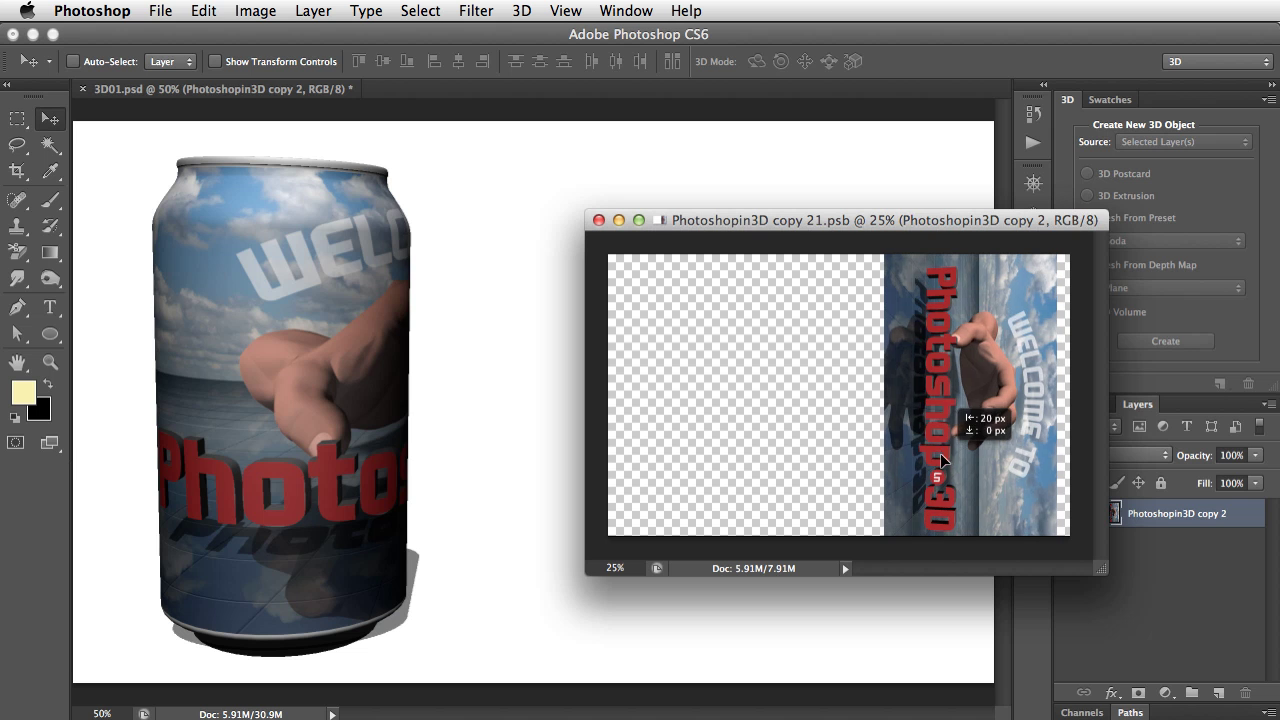
left_click(166, 12)
left_click(266, 228)
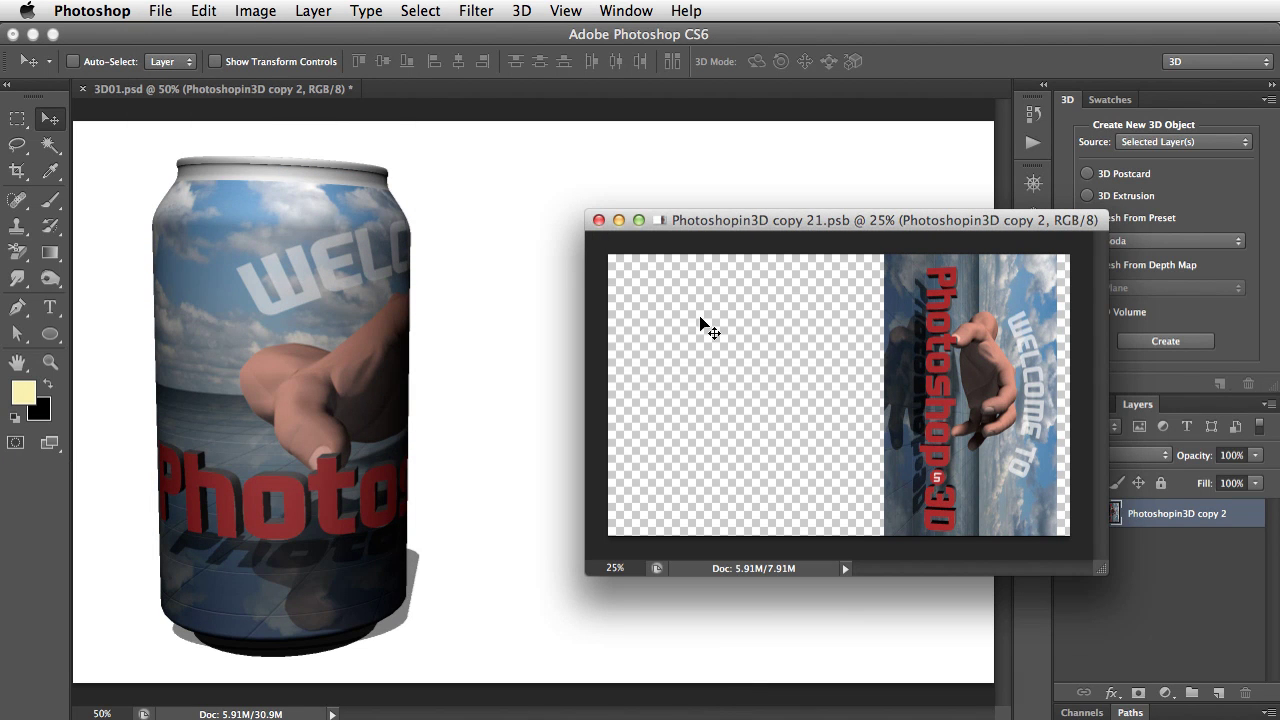
Close the .psb texture and spin and tilt the can to show the 'ELCOME' lettering.
left_click(599, 220)
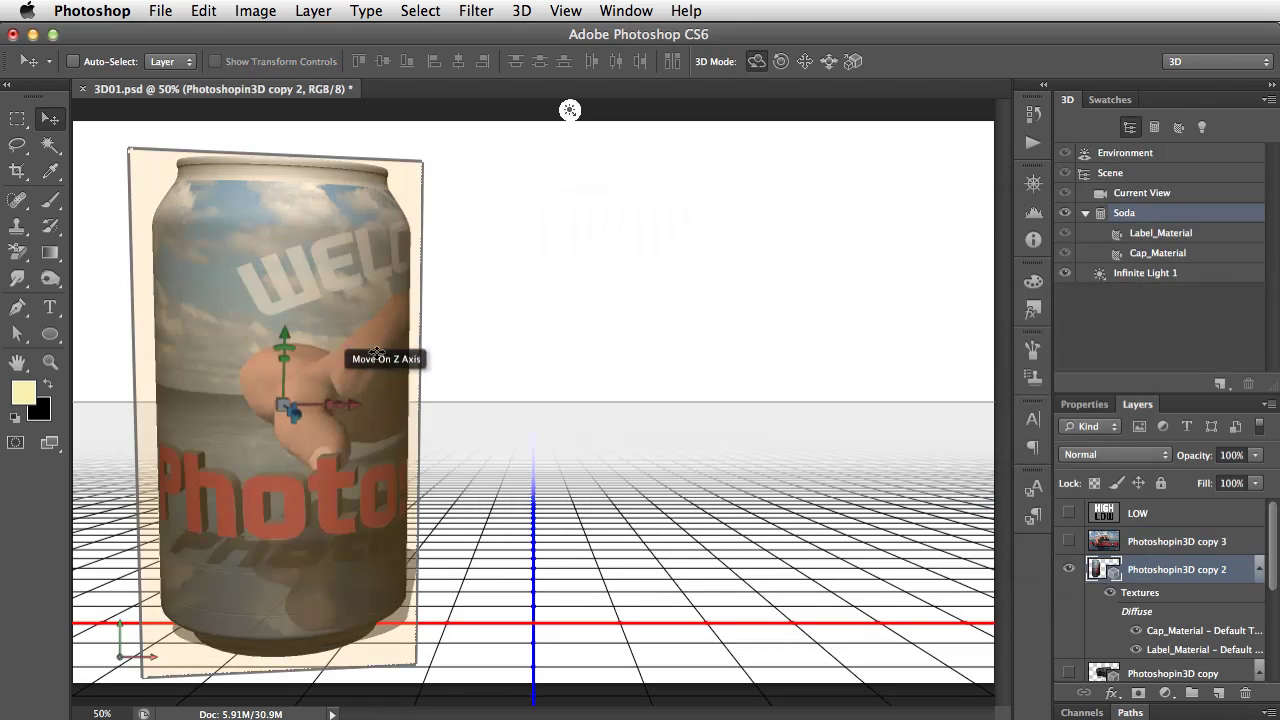
left_click_drag(441, 361, 297, 323)
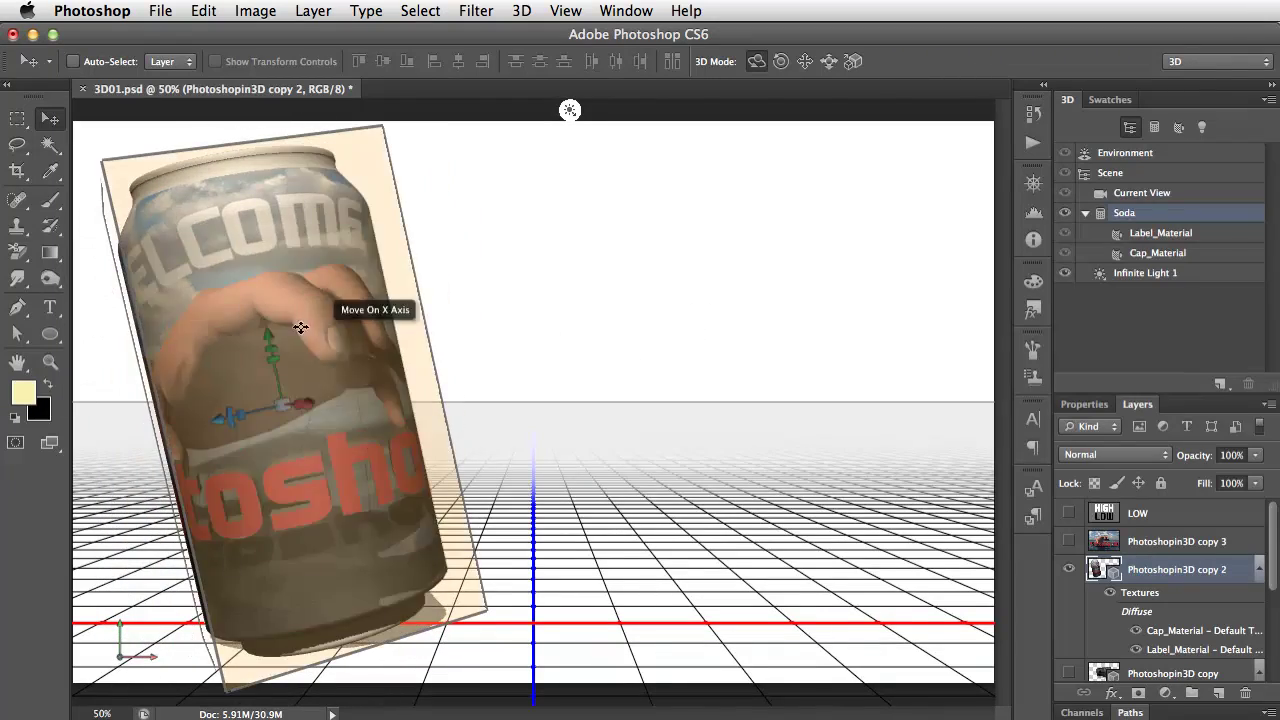
left_click_drag(423, 331, 326, 320)
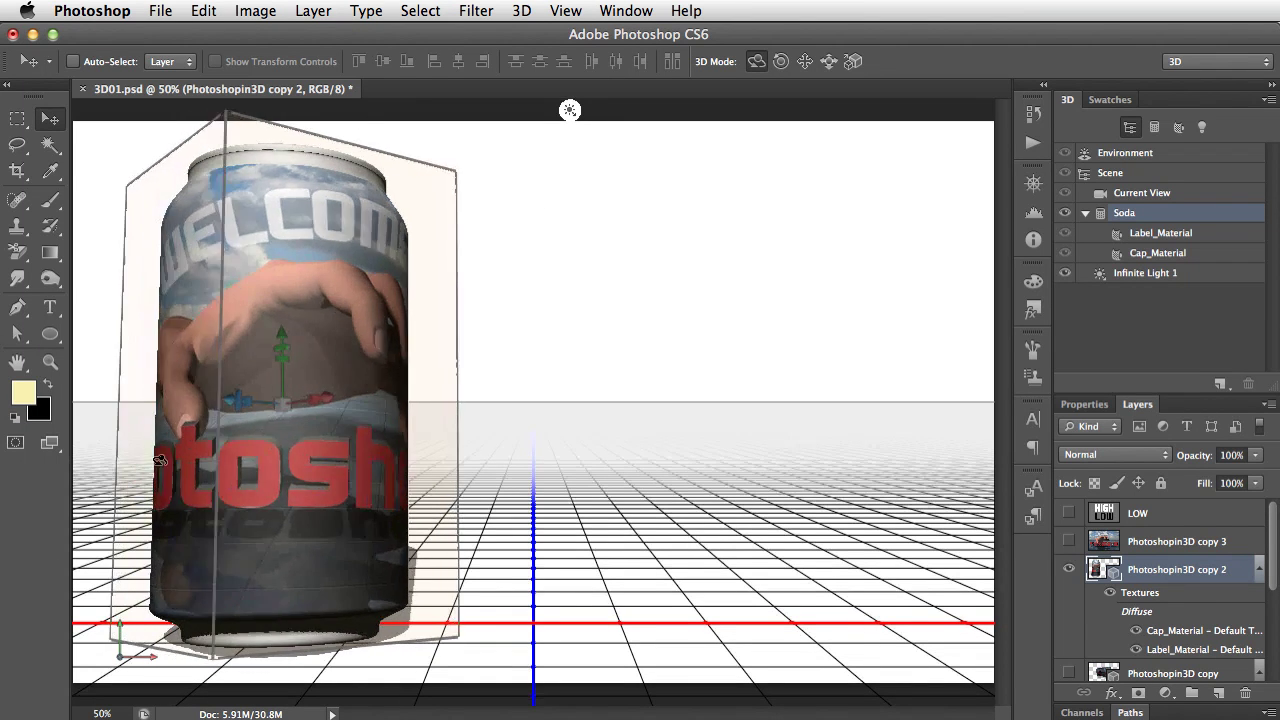
left_click_drag(248, 497, 64, 524)
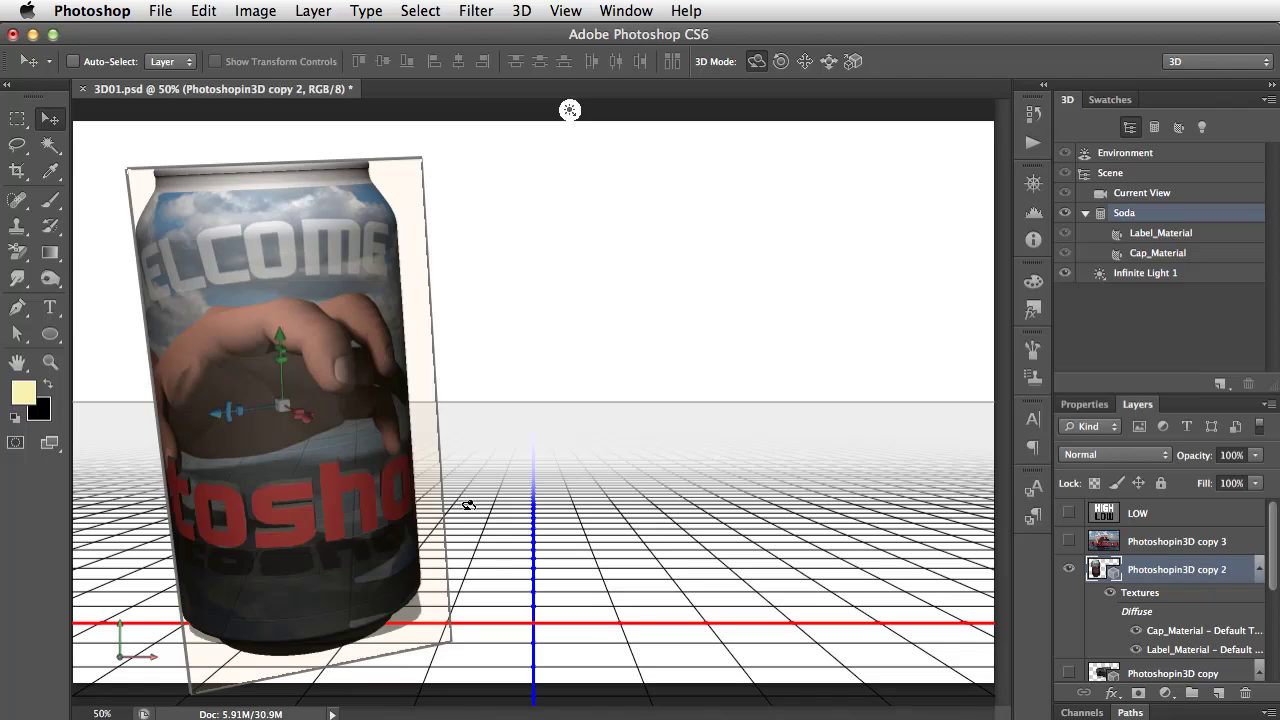
left_click_drag(428, 510, 452, 480)
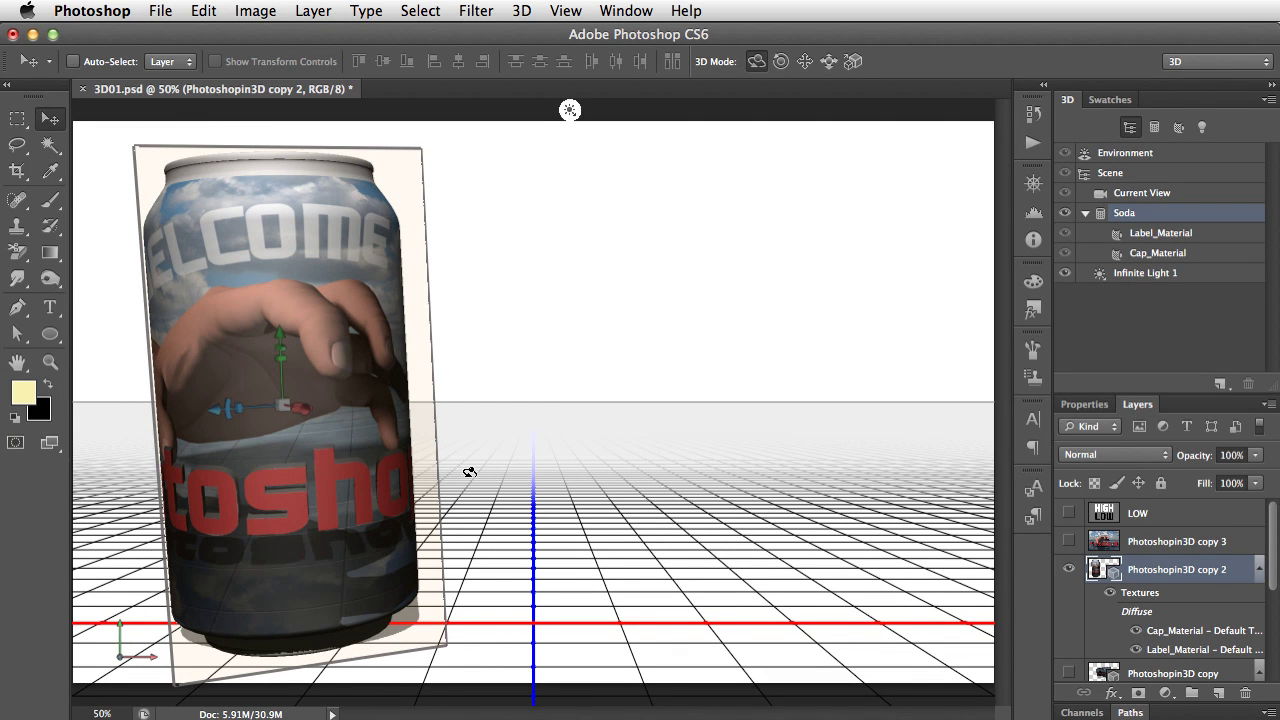
Hide Photoshopin3D copy 2, show copy 3 and create a Plane mesh from its depth map.
left_click(1069, 569)
left_click(1100, 541)
left_click(1069, 541)
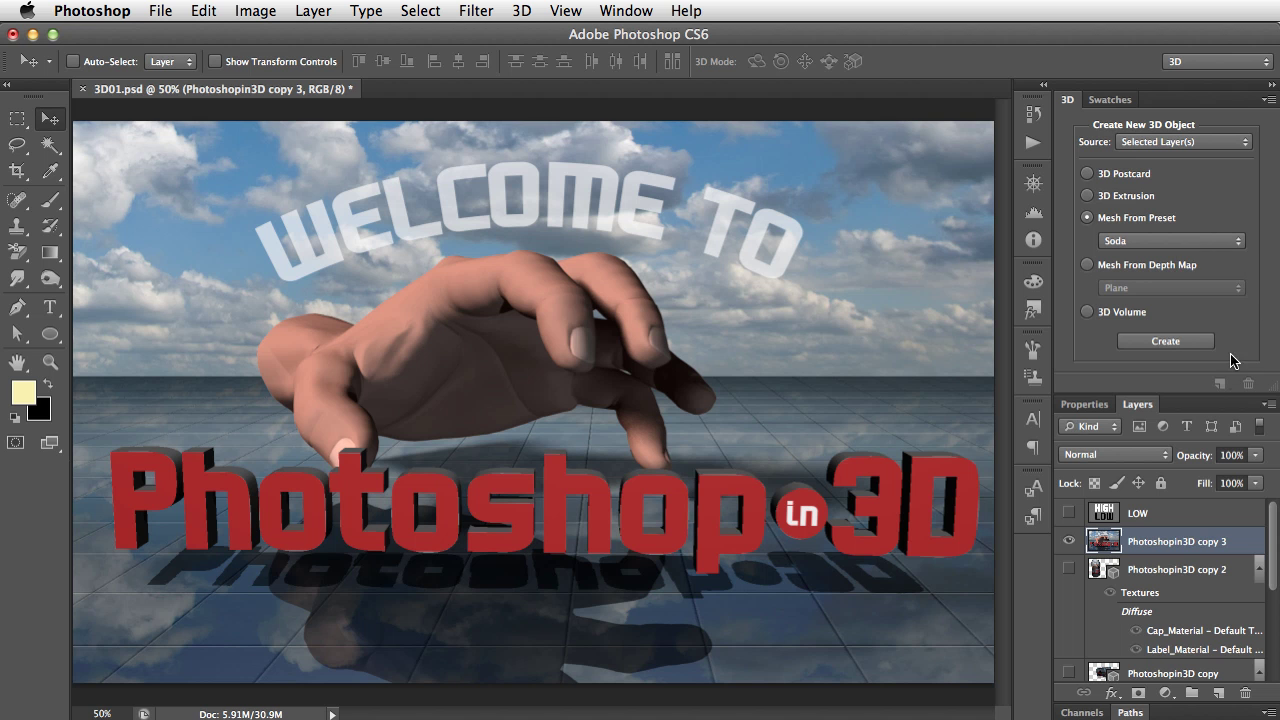
left_click(1087, 265)
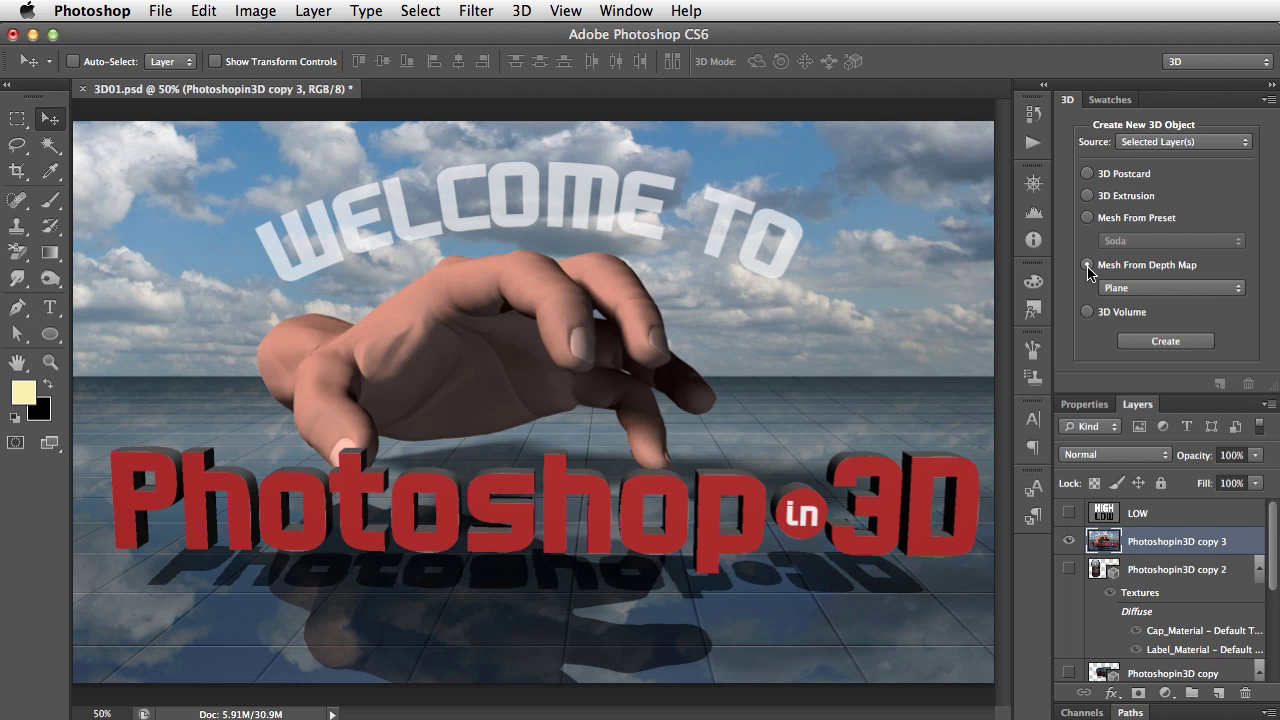
left_click(1166, 342)
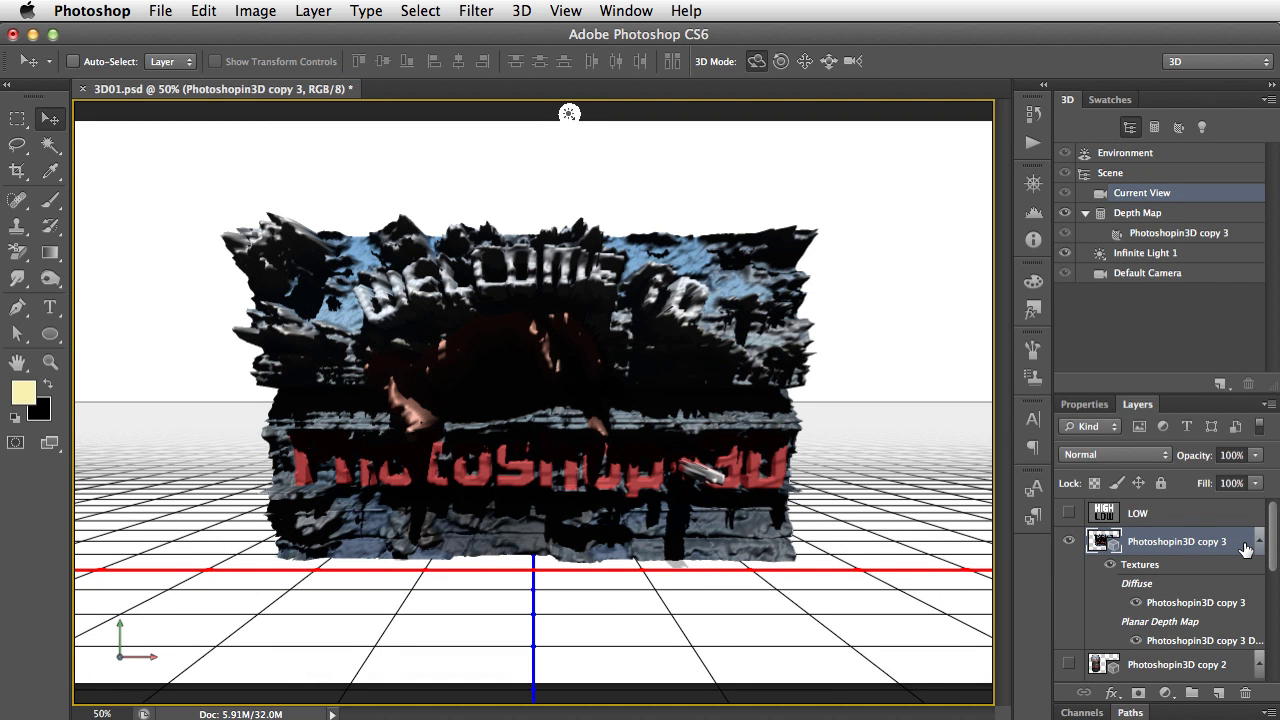
Select the welcome depth-map mesh and orbit it to inspect its spiky relief from the side.
left_click(287, 494)
left_click_drag(194, 522, 372, 276)
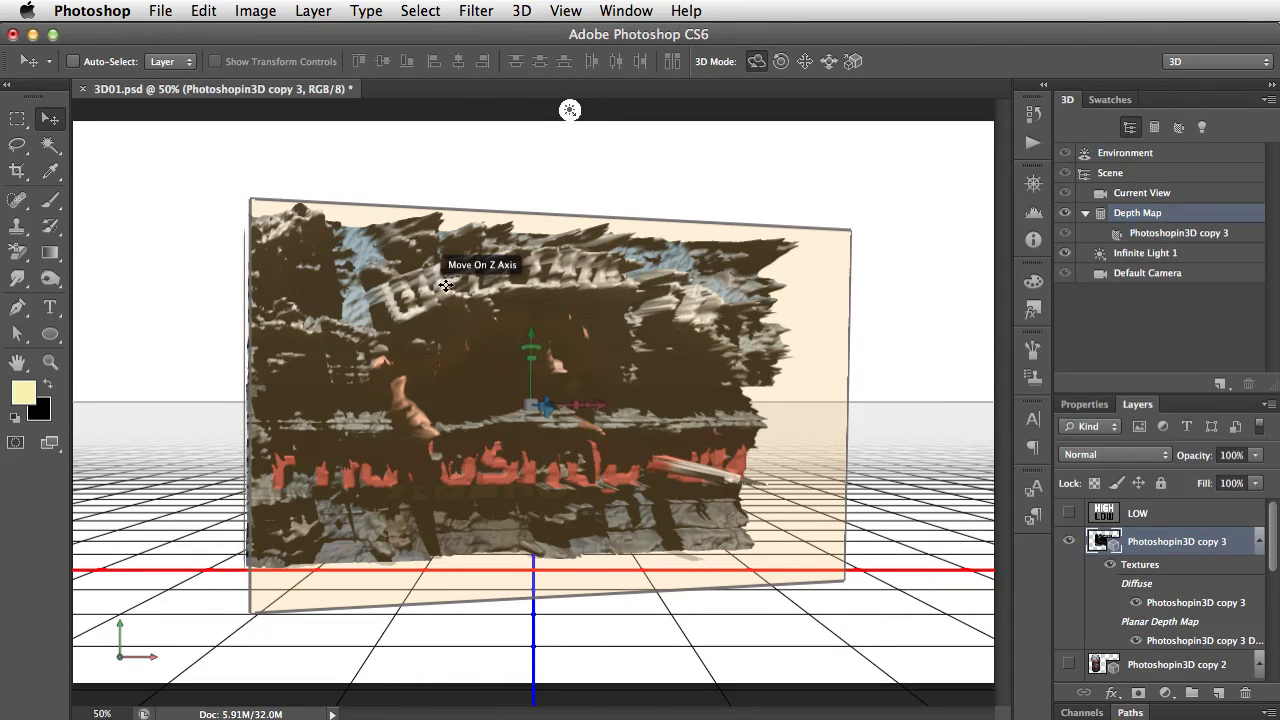
mouse_move(215, 560)
left_mouse_down()
mouse_move(243, 488)
mouse_move(194, 557)
mouse_move(178, 550)
mouse_move(229, 531)
mouse_move(219, 535)
left_mouse_up()
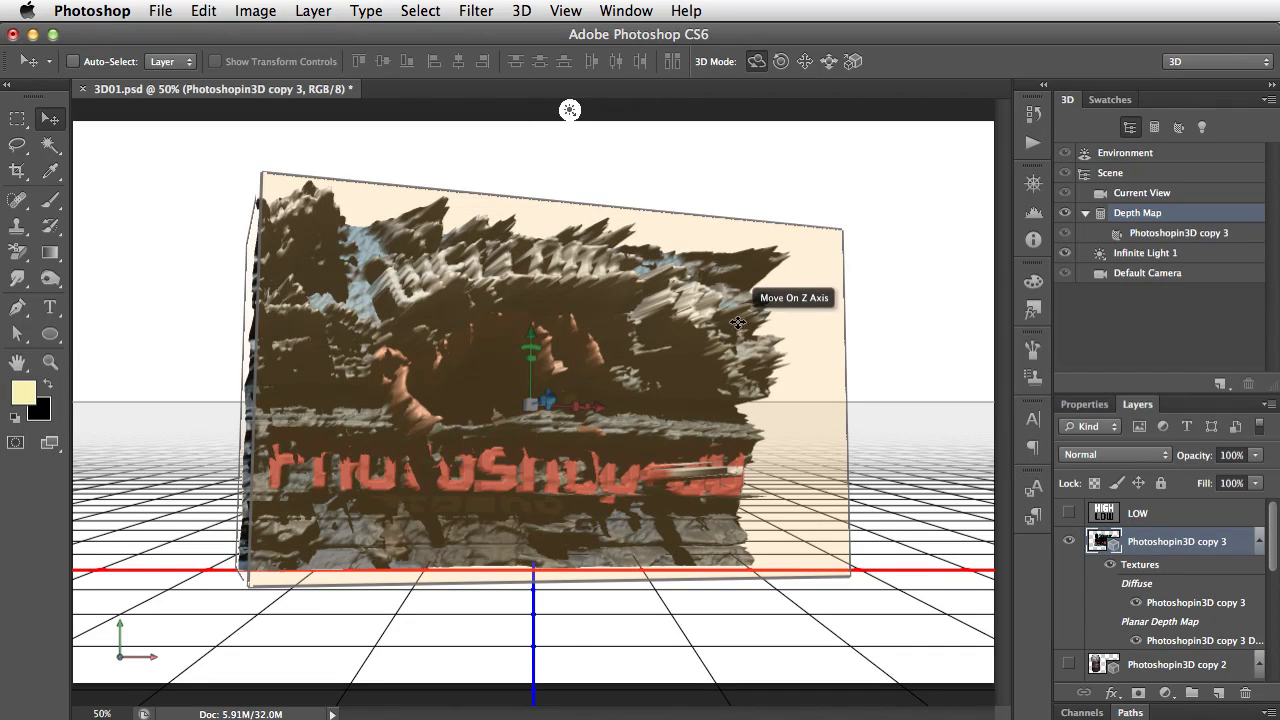
left_click_drag(194, 537, 288, 440)
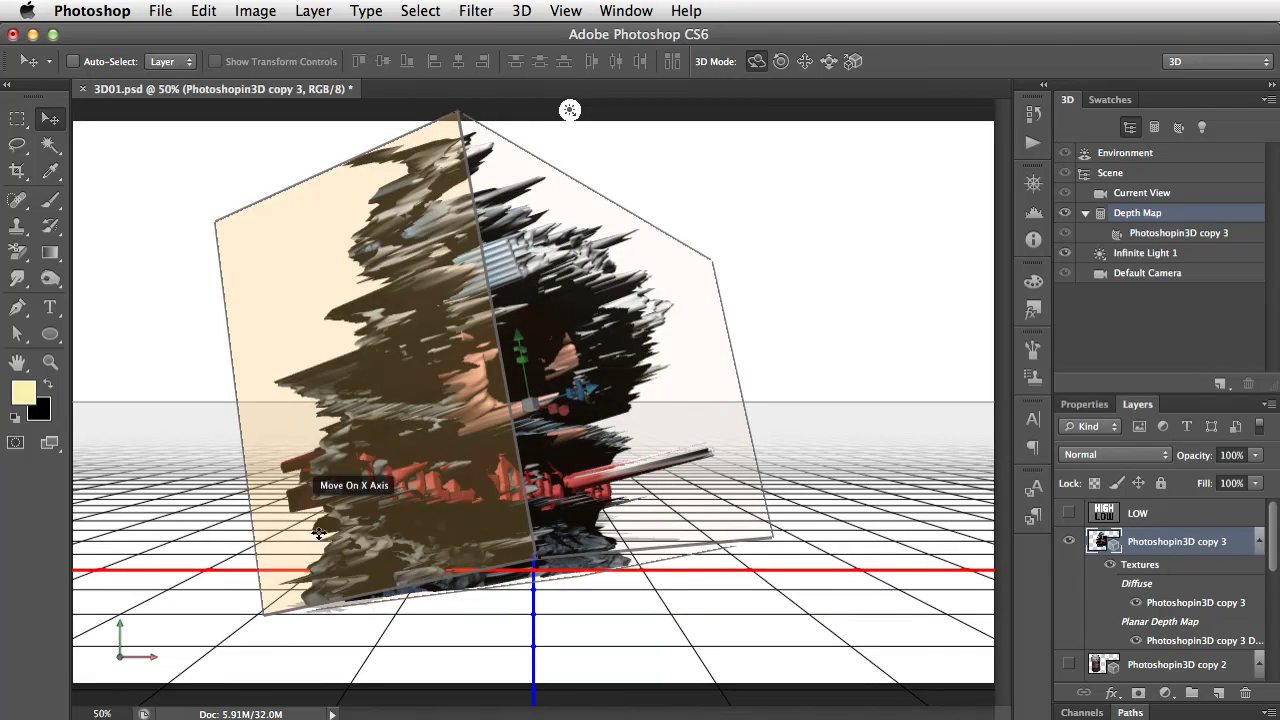
left_click_drag(509, 545, 474, 519)
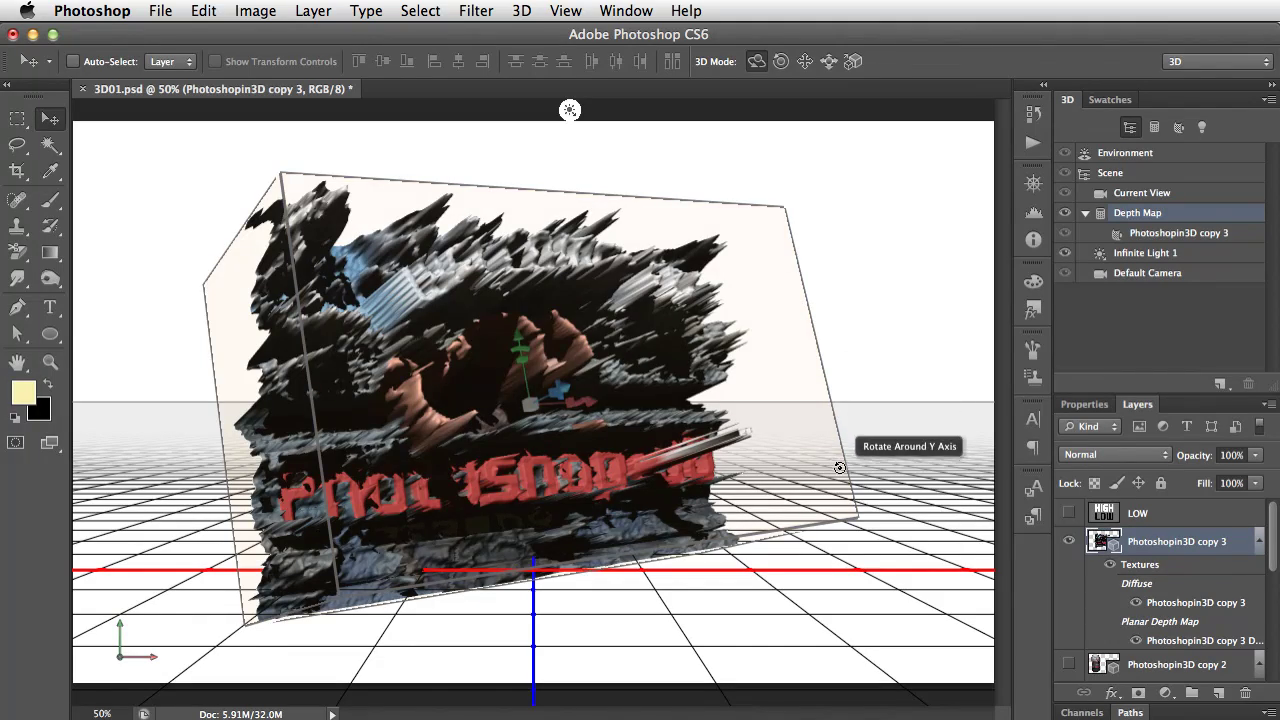
mouse_move(840, 470)
left_mouse_down()
mouse_move(840, 509)
mouse_move(692, 506)
mouse_move(702, 548)
mouse_move(686, 562)
mouse_move(766, 486)
mouse_move(830, 455)
mouse_move(820, 465)
left_mouse_up()
Hide copy 3, show the LOW layer and make a Plane depth-map mesh from it.
left_click(1070, 542)
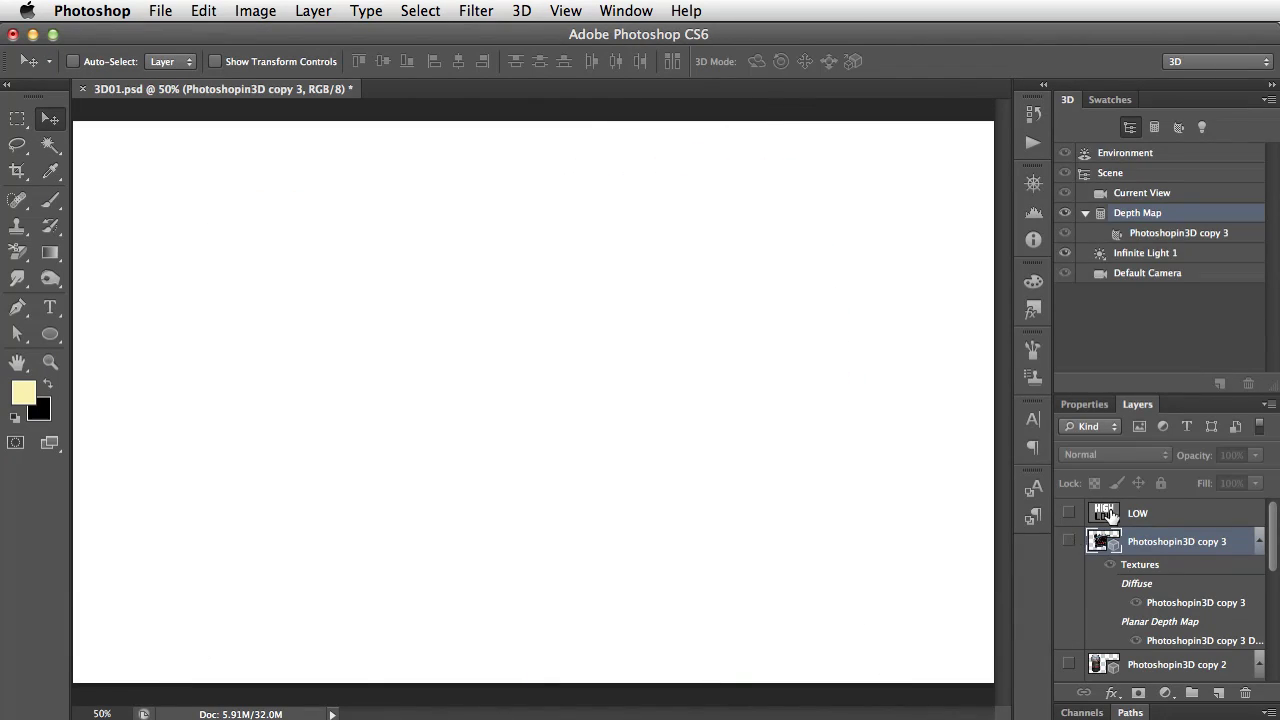
left_click(1113, 515)
left_click(1069, 513)
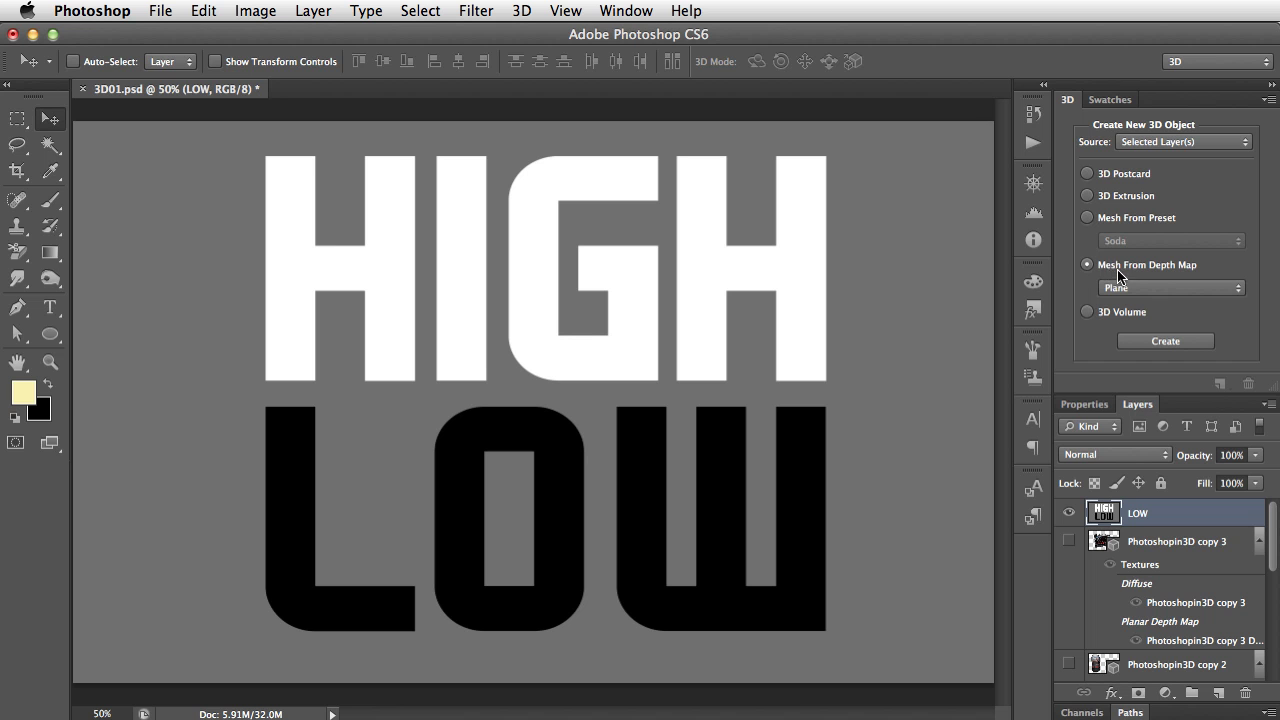
left_click(1180, 345)
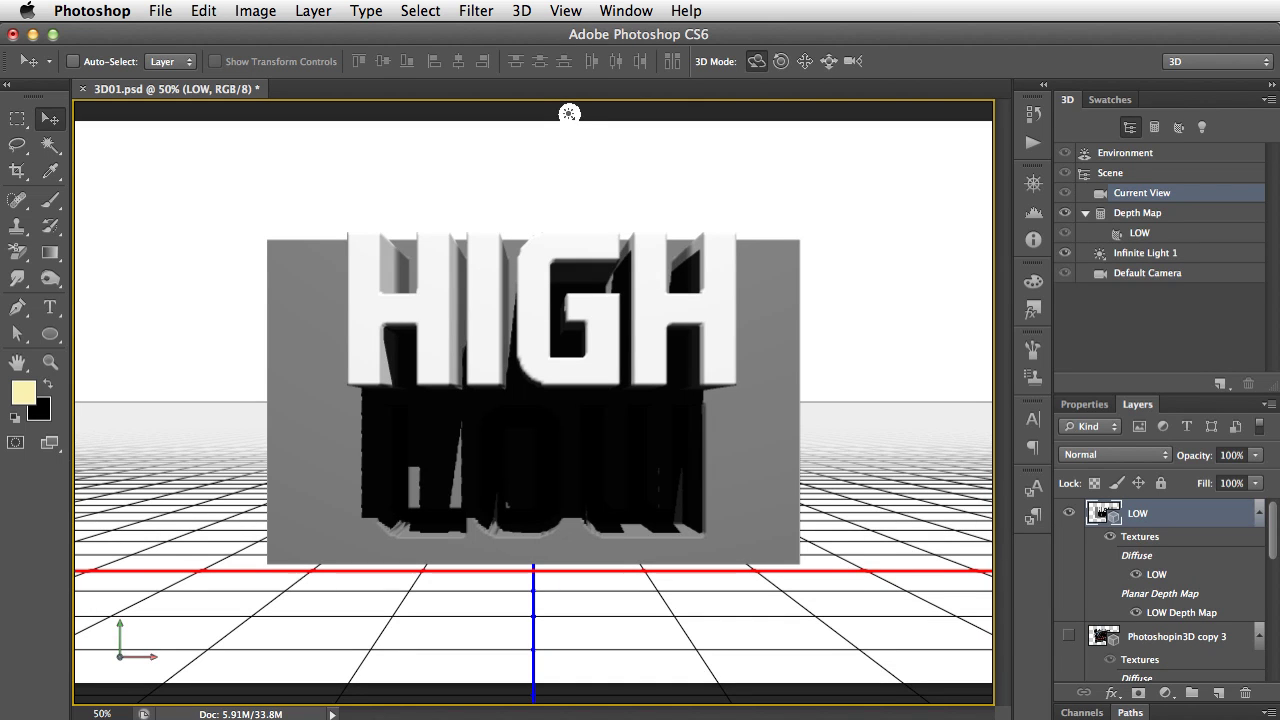
Angle and lift the HIGH LOW mesh to show the extruded letters; set black as foreground.
left_click(365, 410)
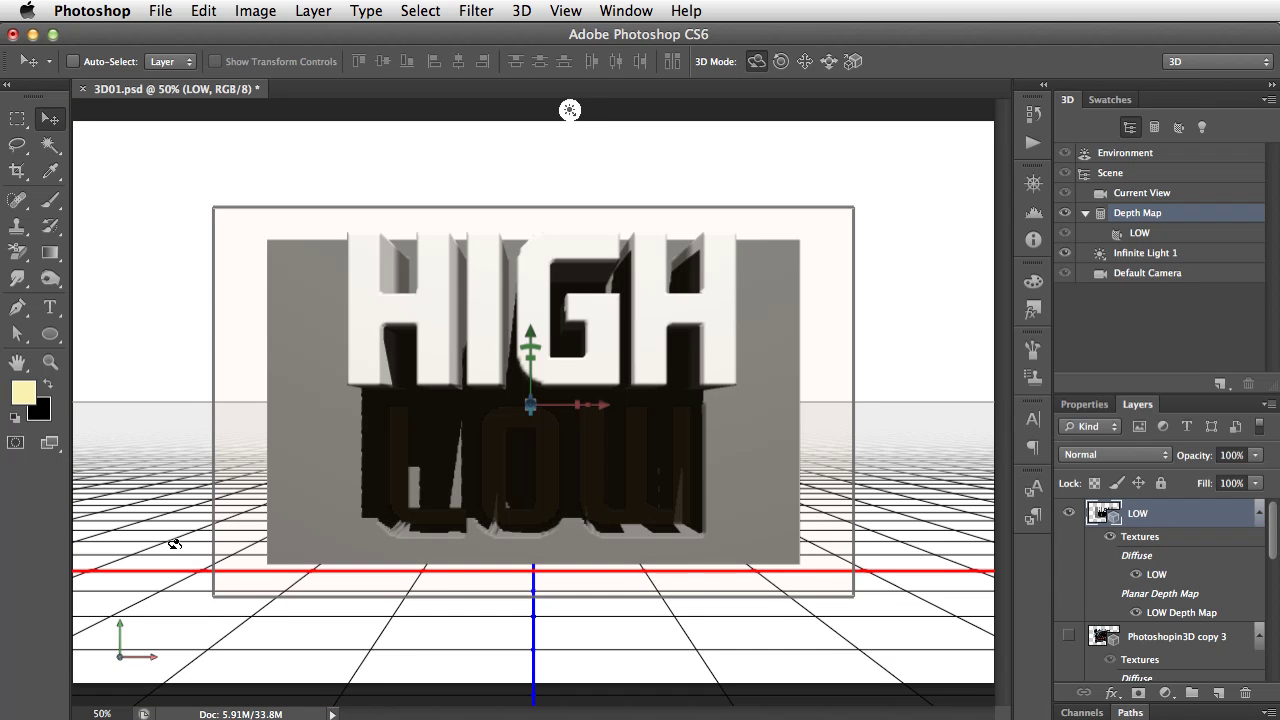
left_click_drag(174, 543, 330, 515)
left_click_drag(369, 508, 271, 434)
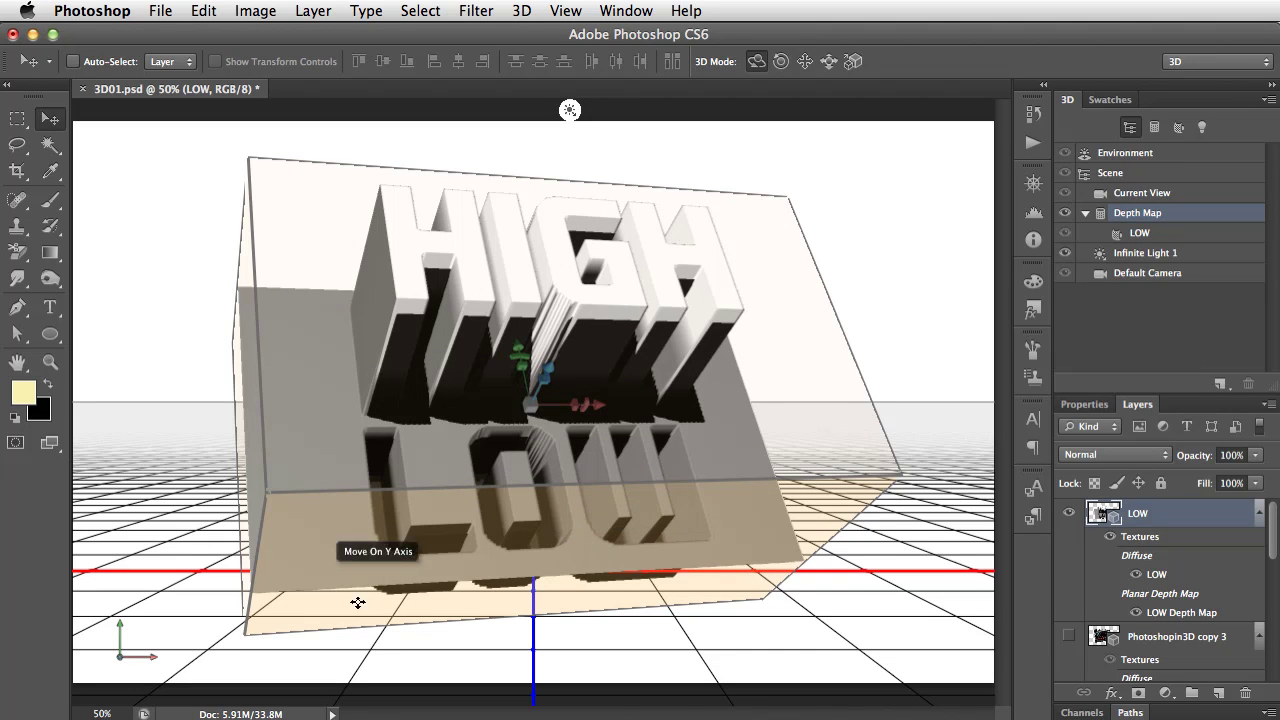
left_click_drag(298, 560, 326, 520)
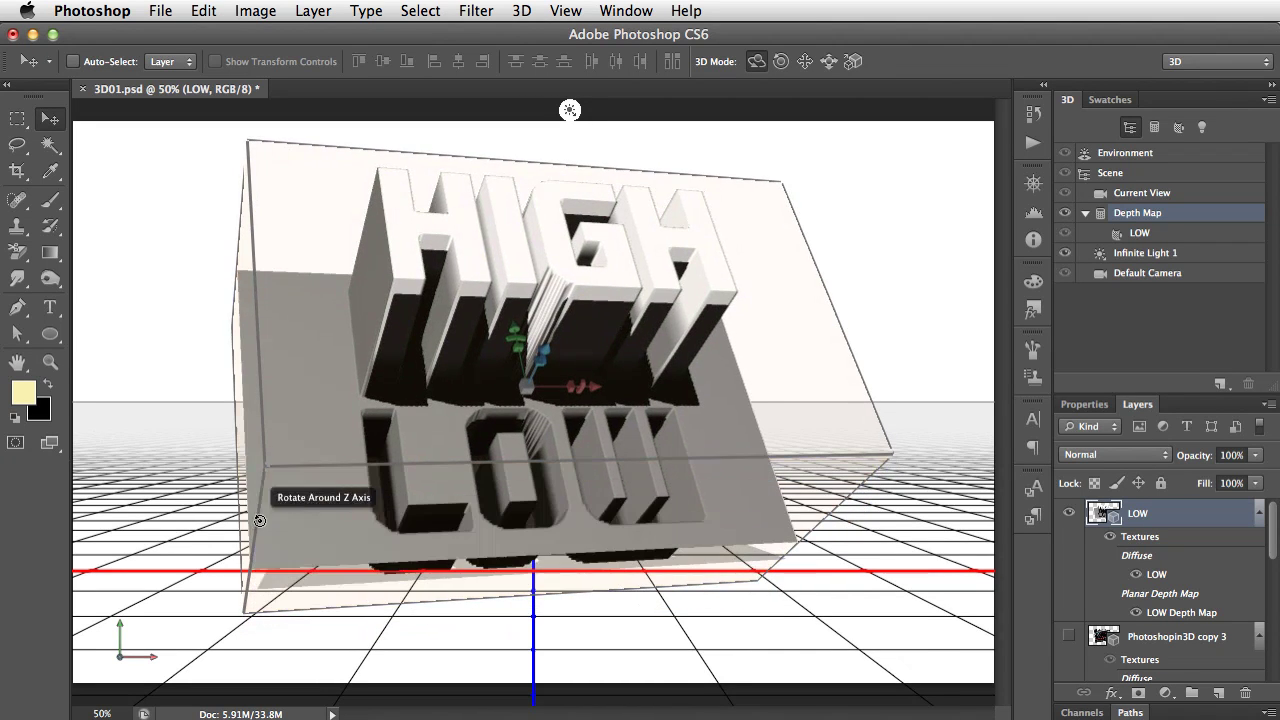
left_click_drag(214, 520, 220, 590)
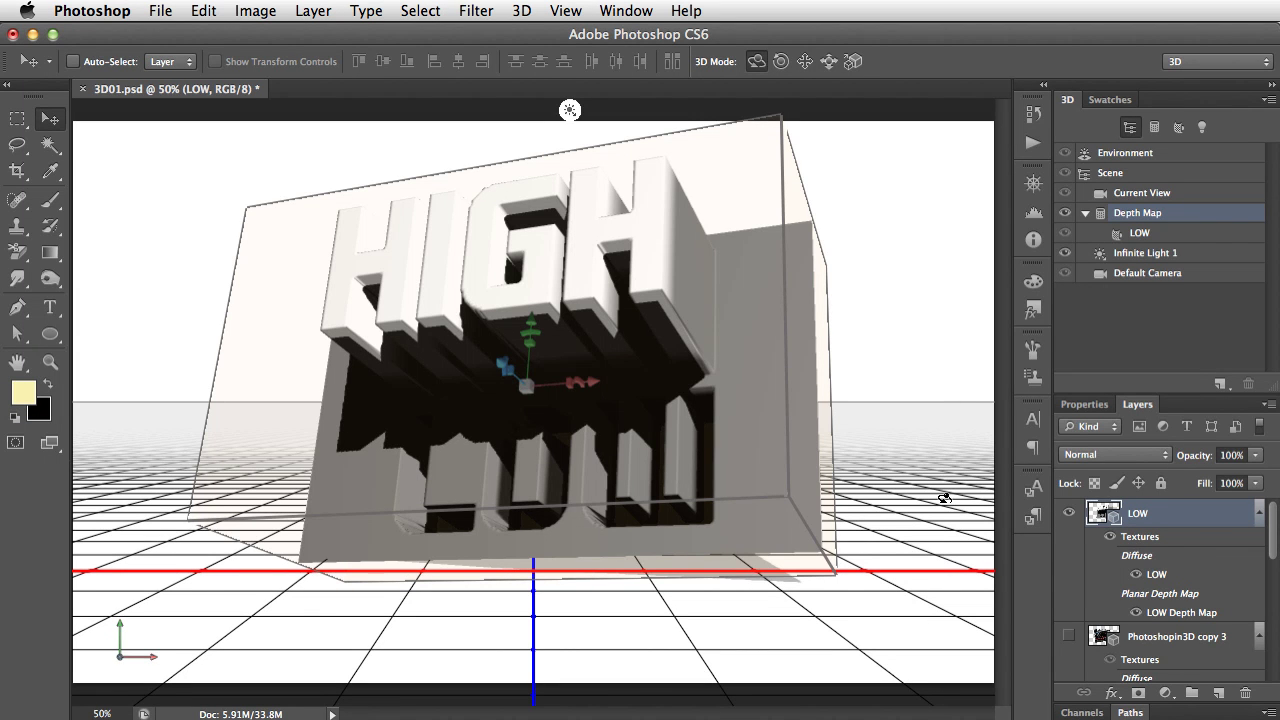
key("x")
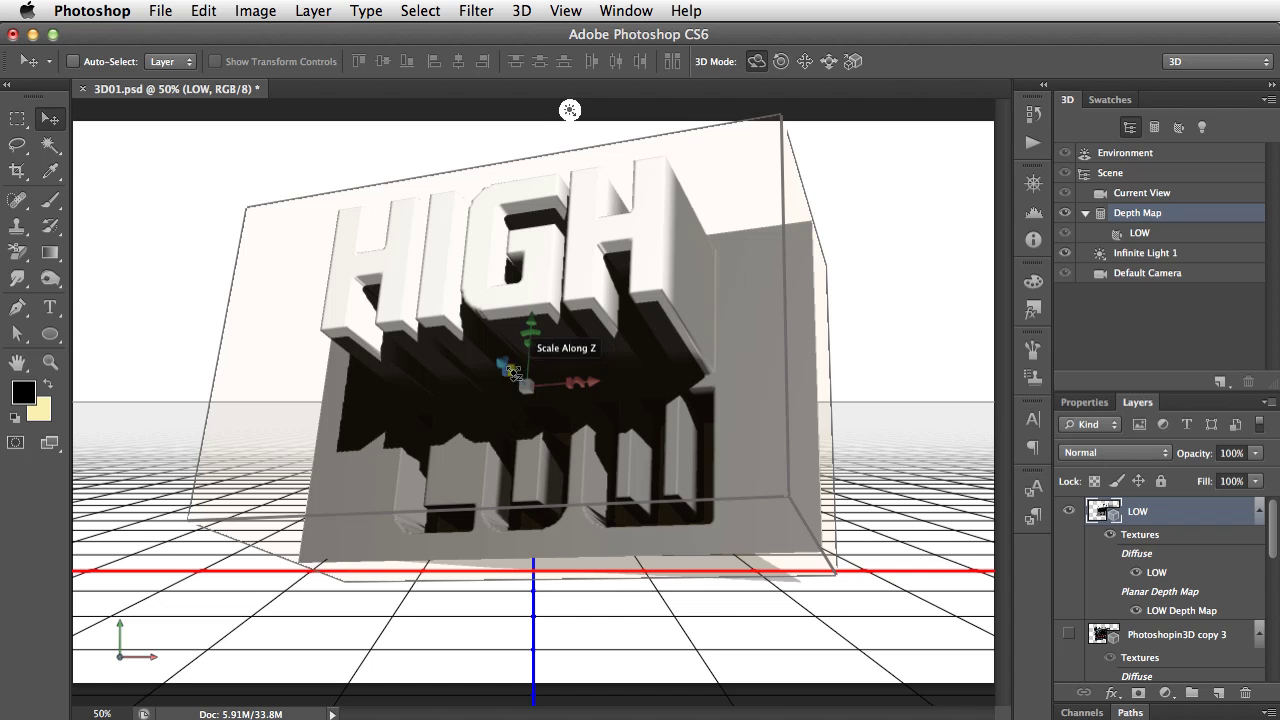
Select the whole Depth Map mesh and drag its Z-scale handle to shrink its depth.
left_click(517, 393)
left_click(505, 371)
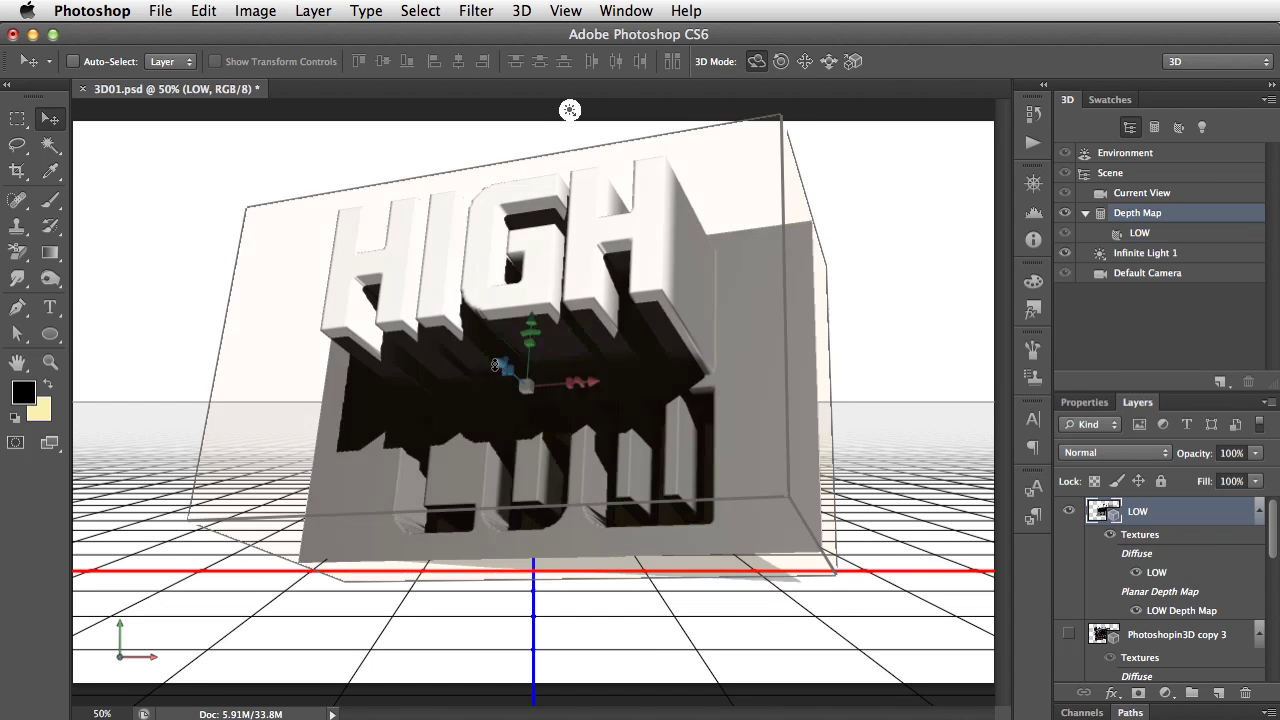
left_click_drag(510, 372, 776, 520)
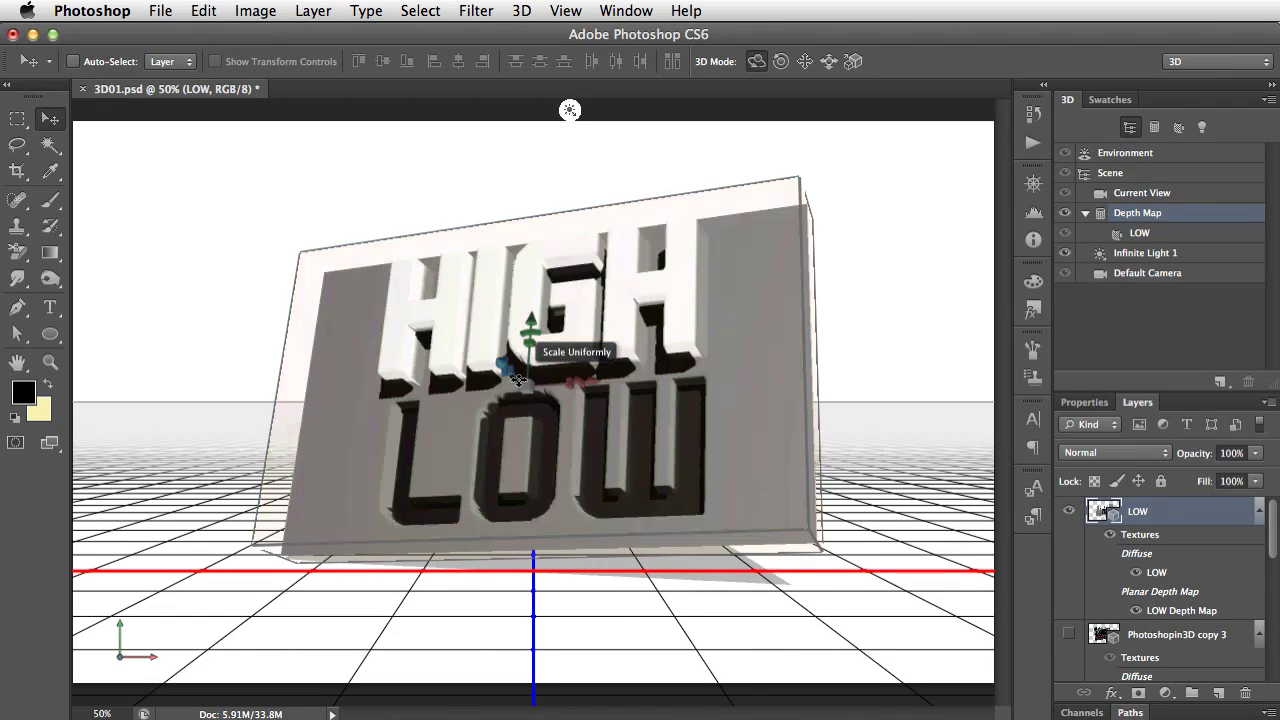
left_click_drag(510, 372, 207, 342)
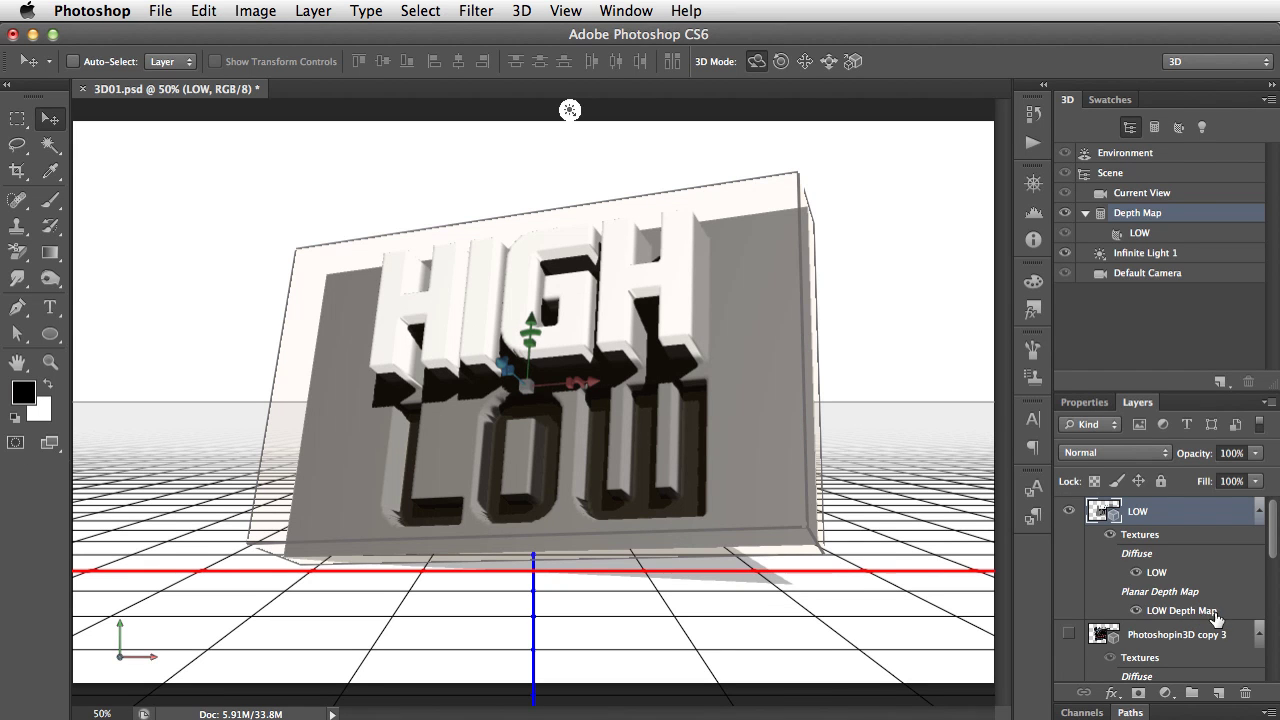
Open the texture document at 25% and Magic Wand-select the four HIGH letters.
double_click(1158, 572)
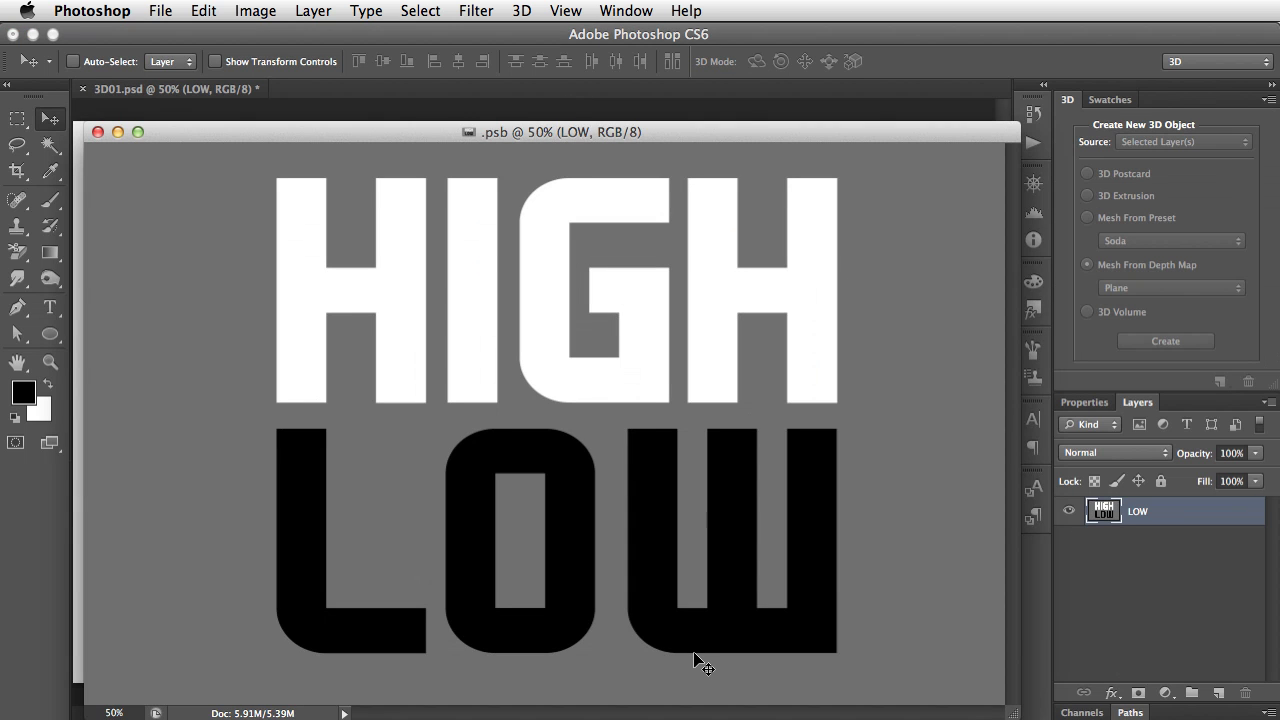
key("super+minus")
key("super+minus")
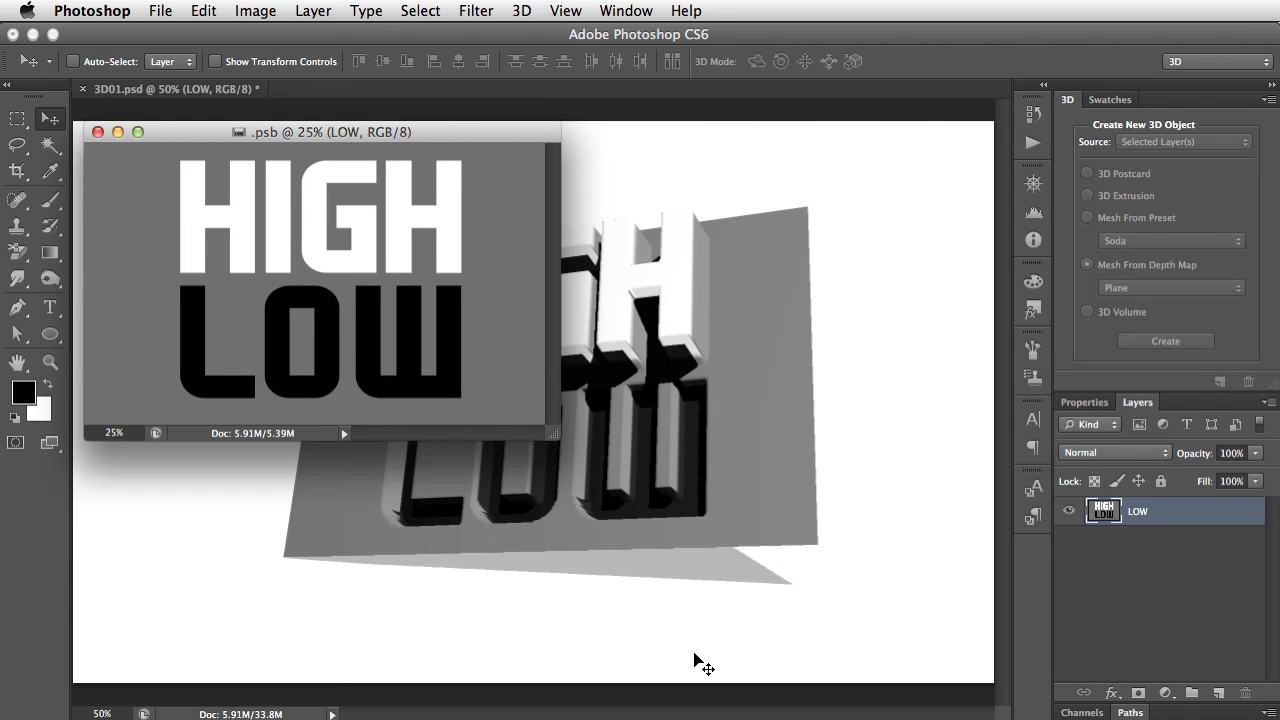
left_click_drag(405, 133, 1120, 313)
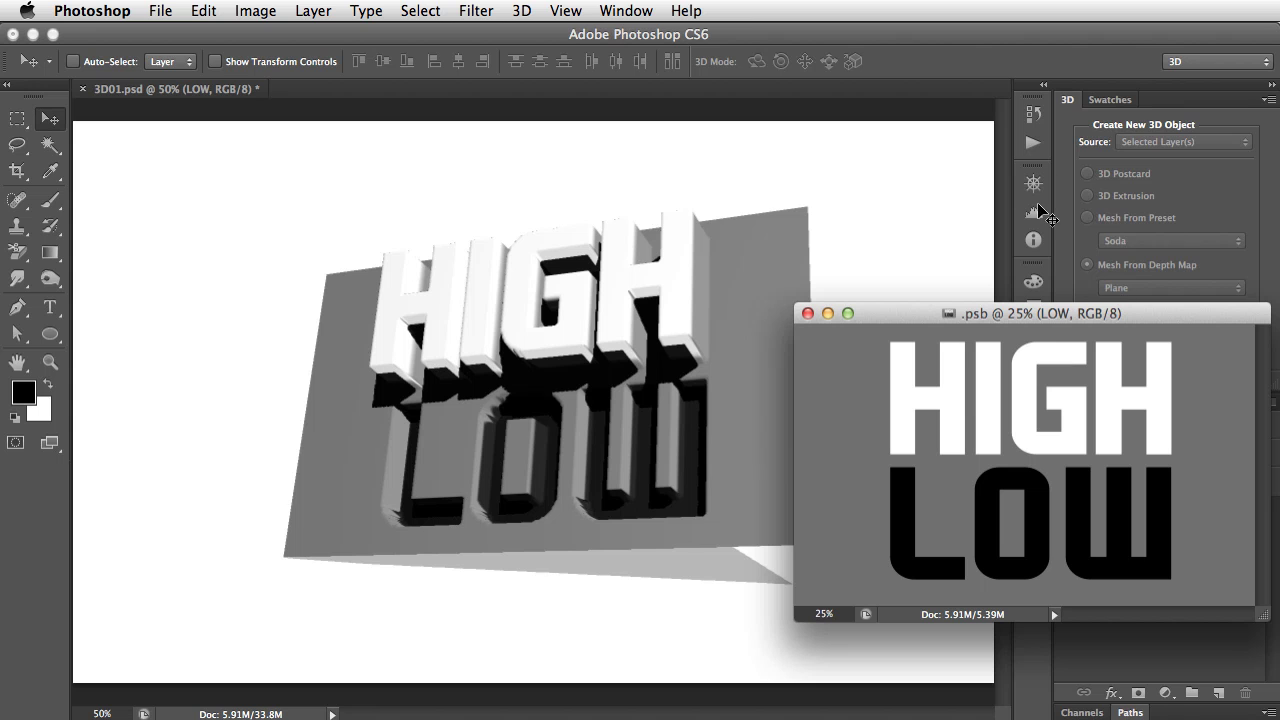
key("w")
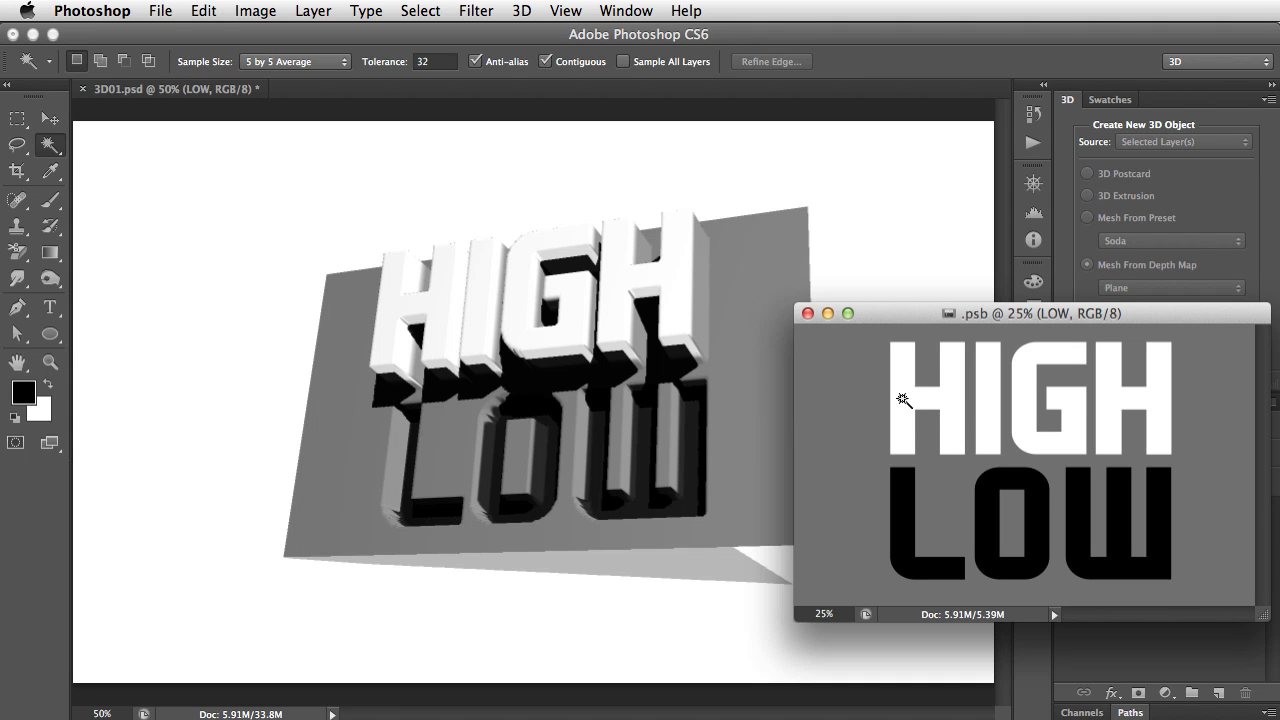
left_click(900, 400)
left_click(988, 407, "shift")
left_click(1036, 434, "shift")
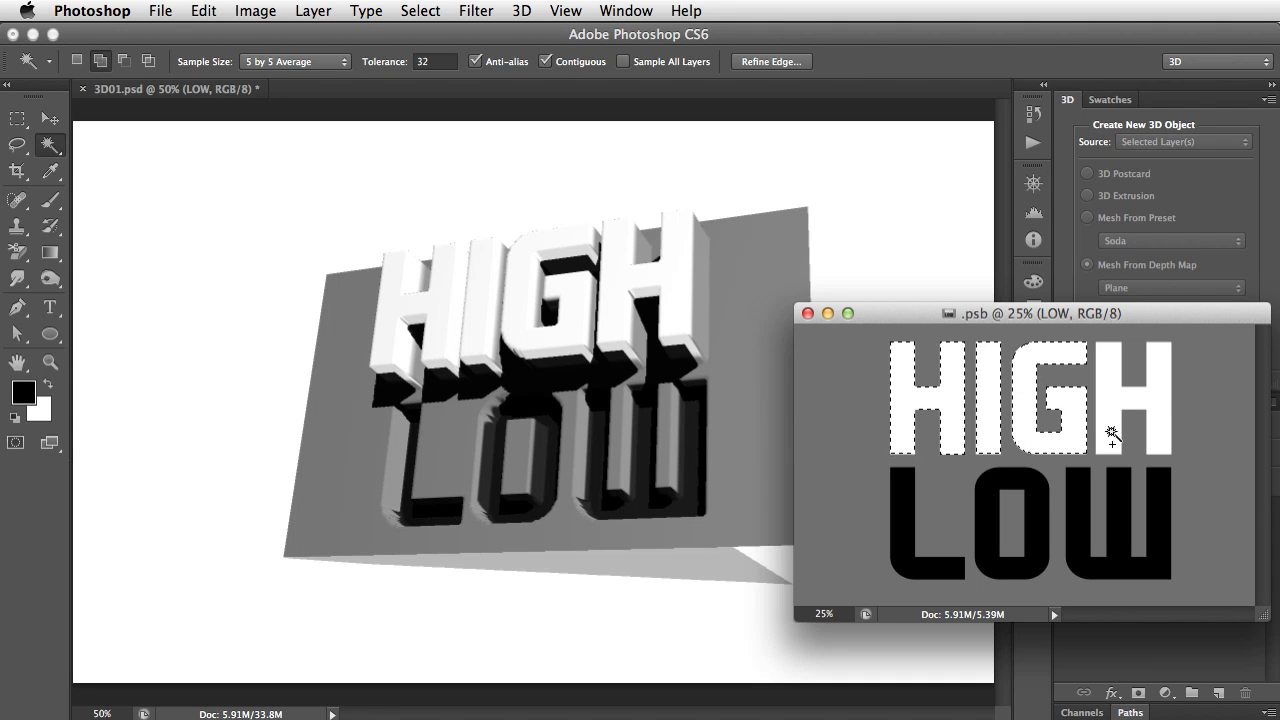
left_click(1106, 421, "shift")
Fill the HIGH letters with magenta and save the texture.
left_click_drag(1232, 313, 879, 358)
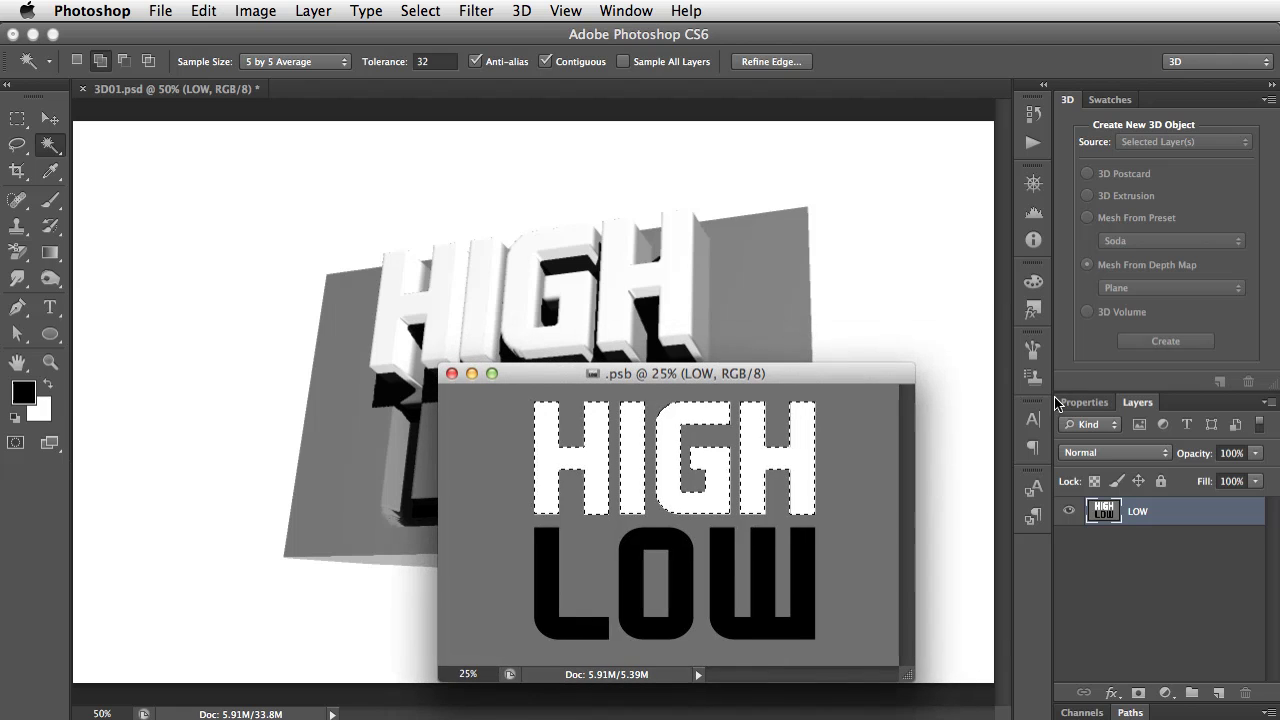
left_click(1034, 283)
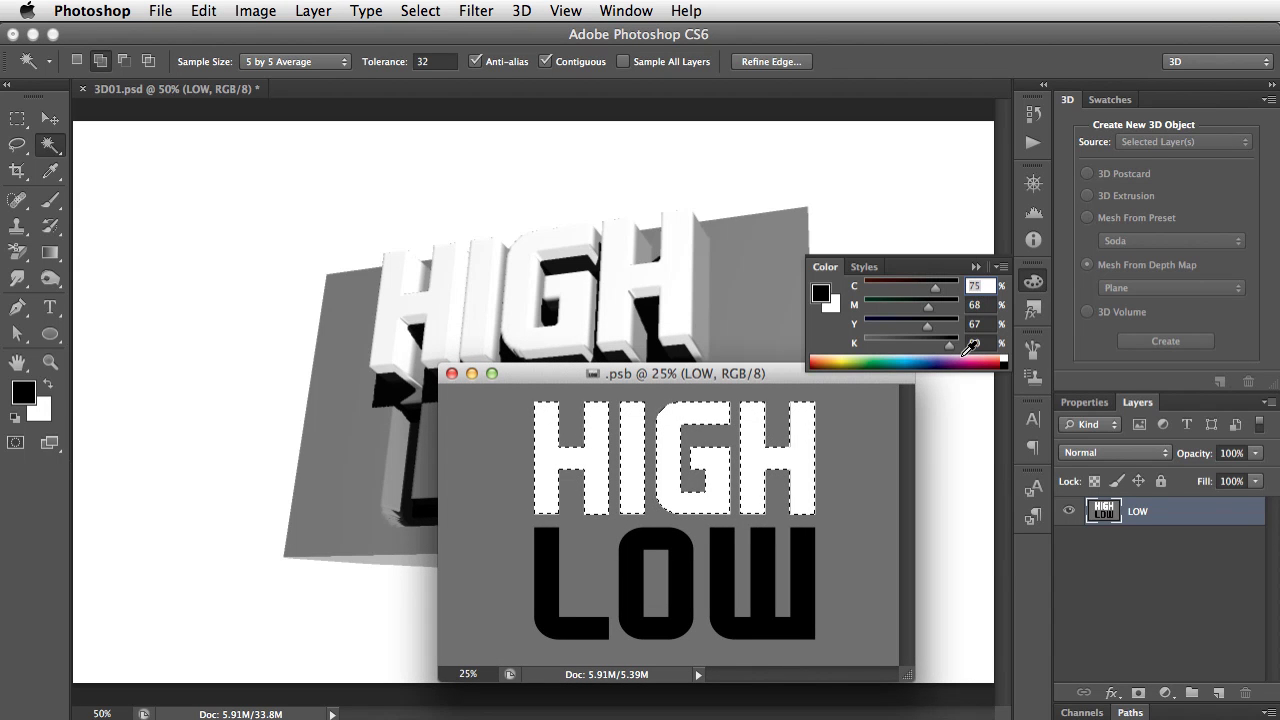
left_click(968, 361)
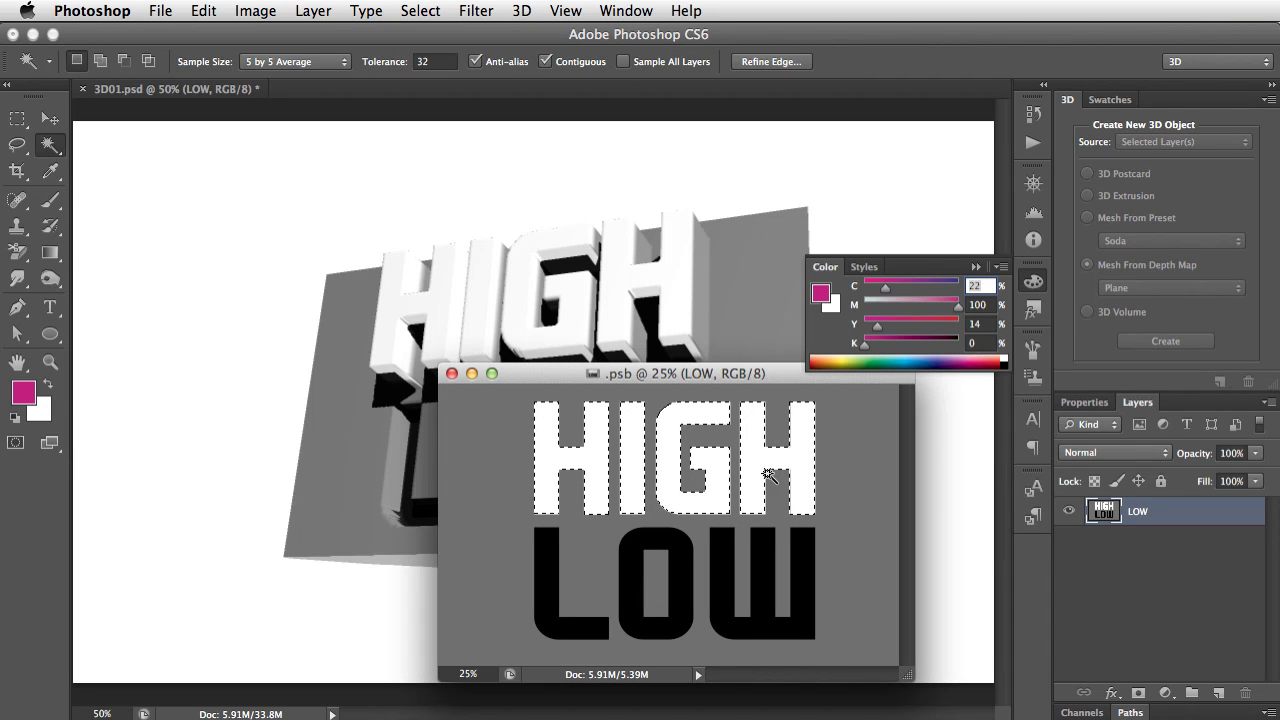
key("alt")
key("alt+BackSpace")
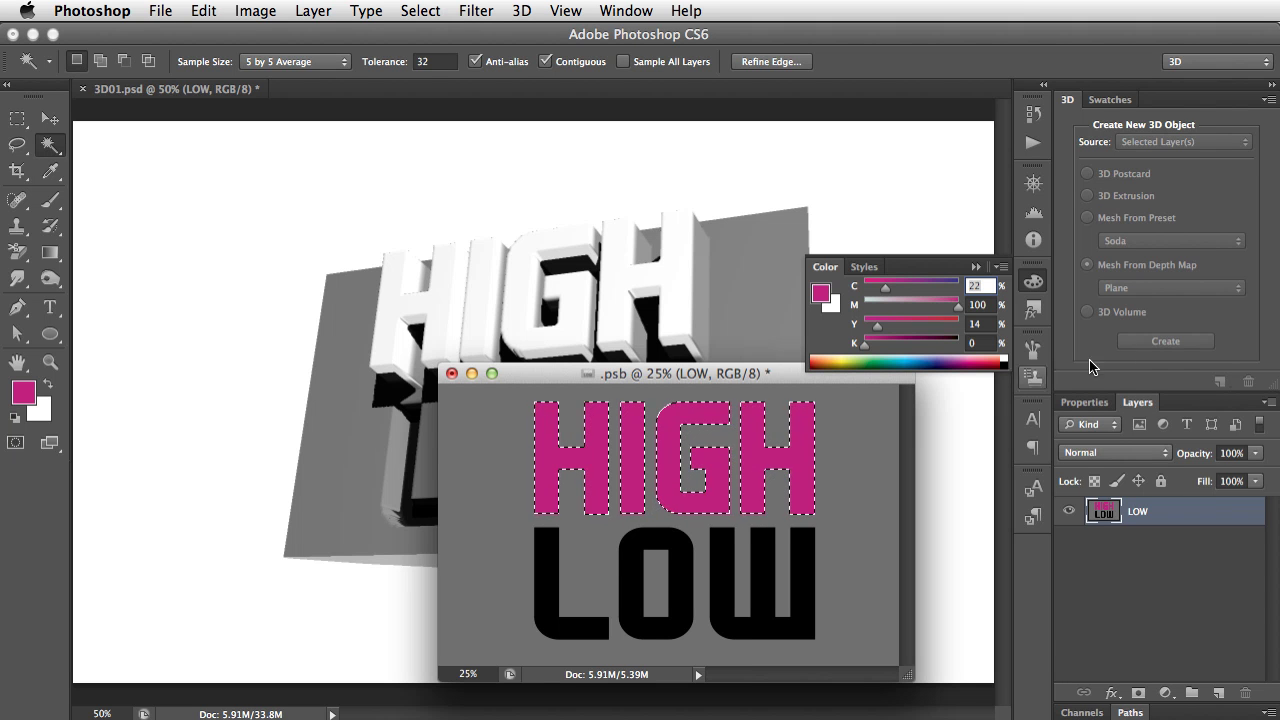
left_click(160, 11)
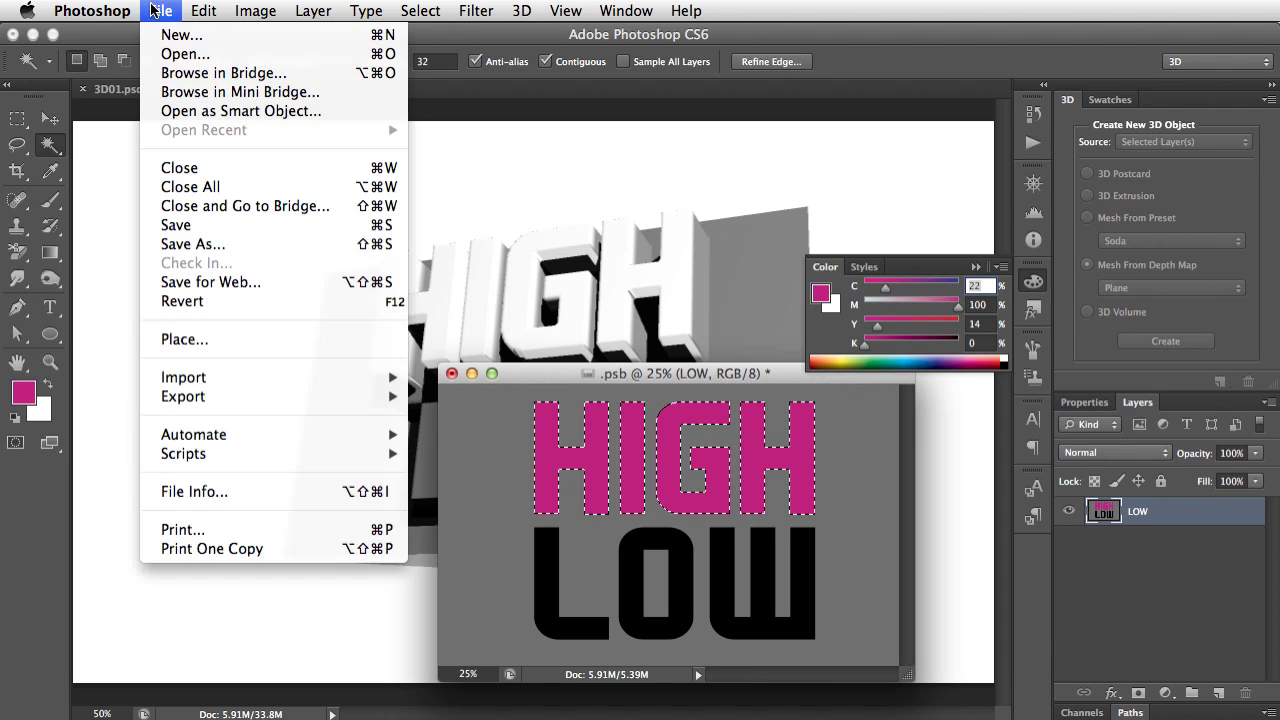
left_click(204, 225)
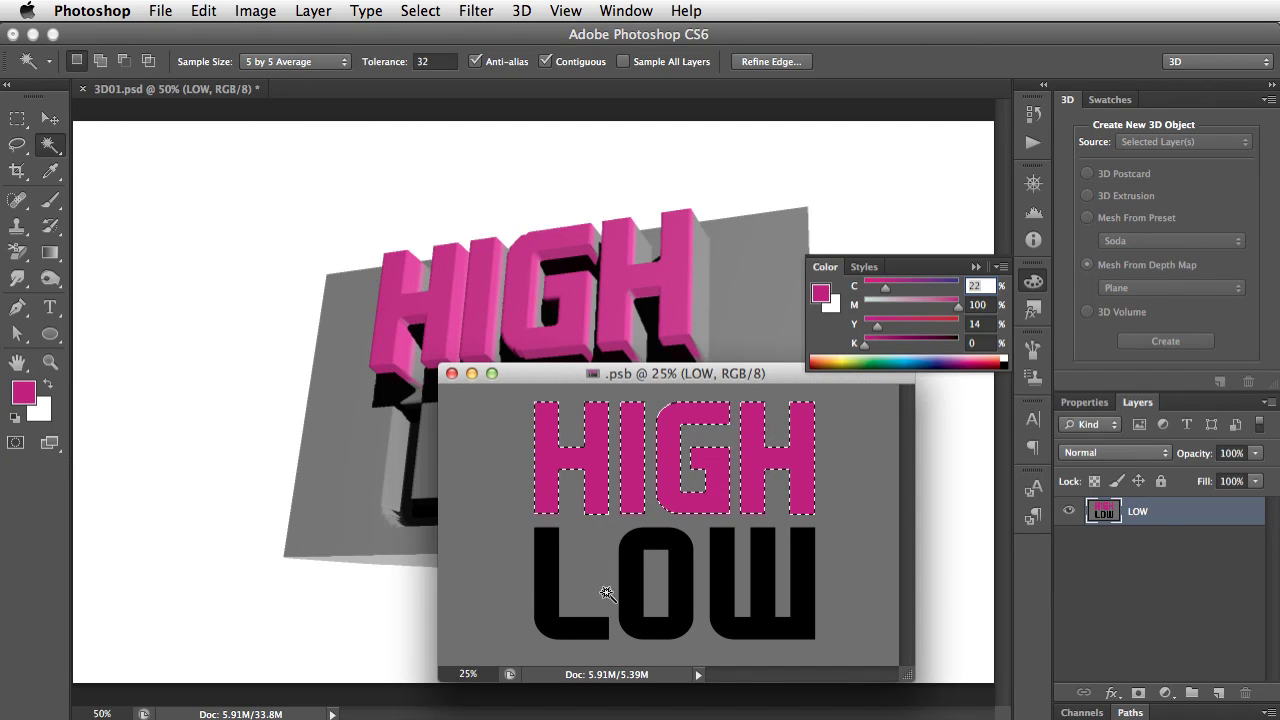
Select the L, O and W of LOW, fill them light yellow, and save.
left_click(545, 614)
left_click(655, 632, "shift")
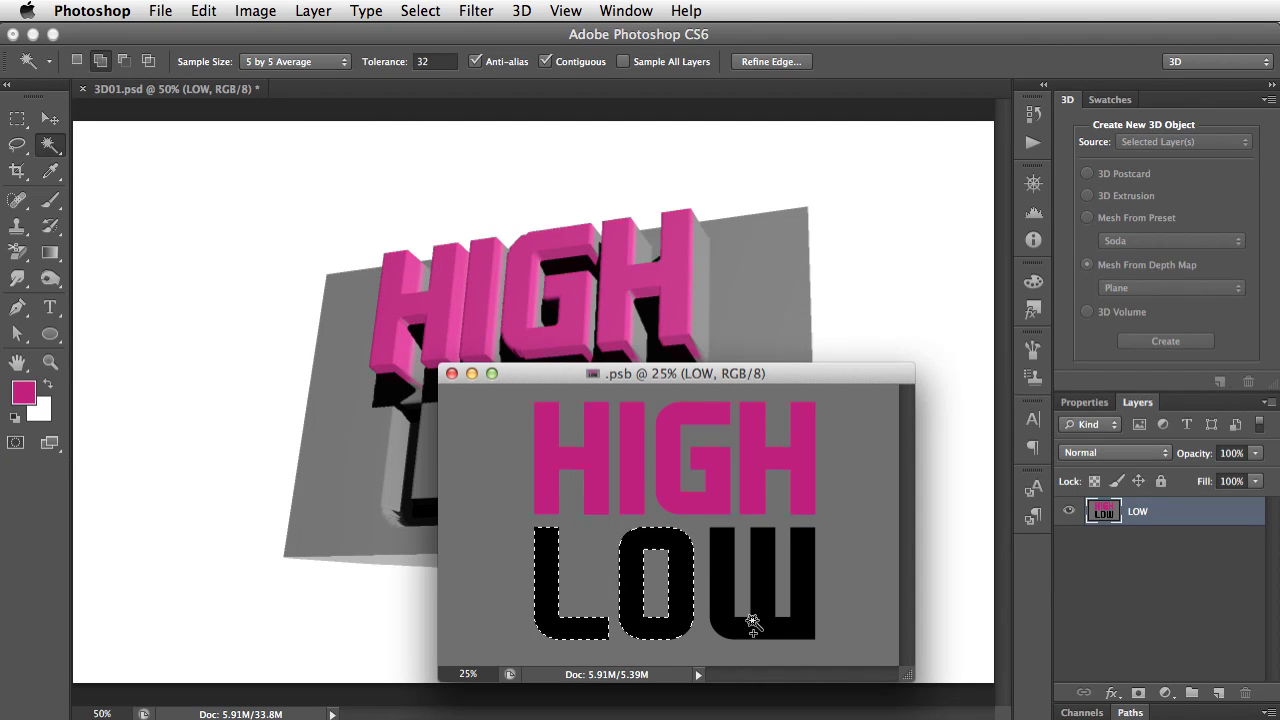
left_click(805, 622, "shift")
left_click(1033, 282)
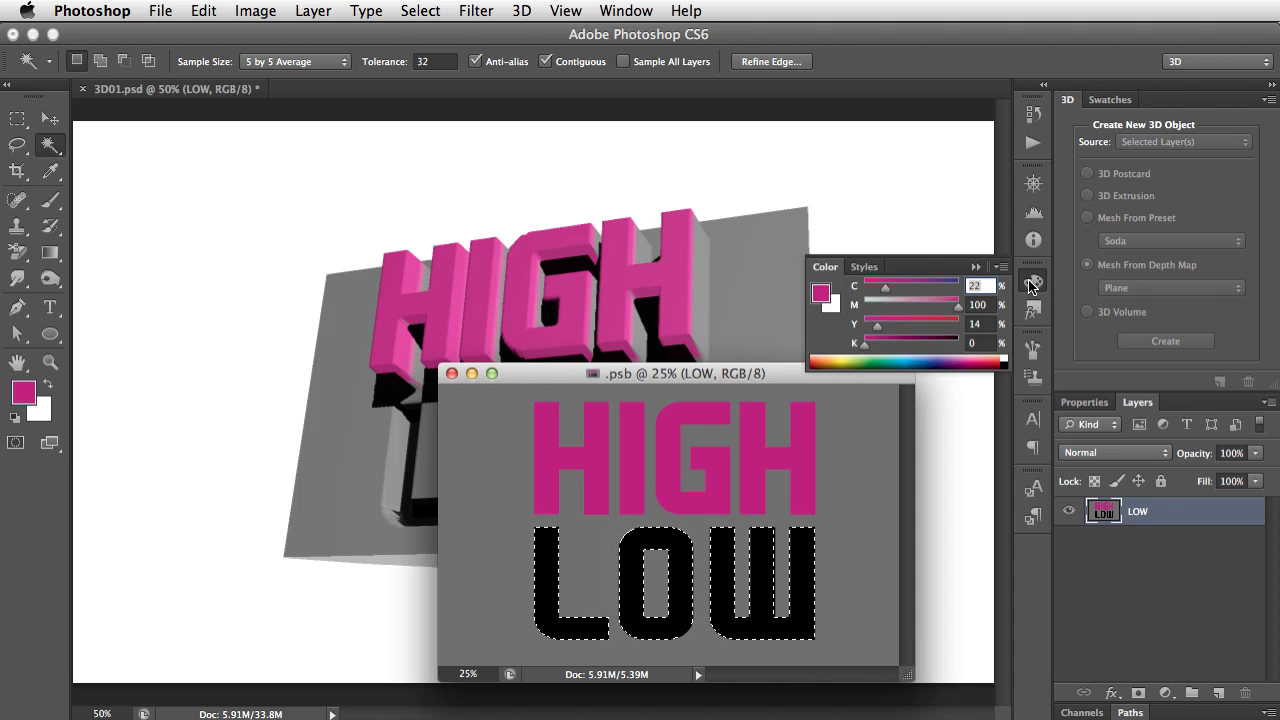
left_click(846, 352)
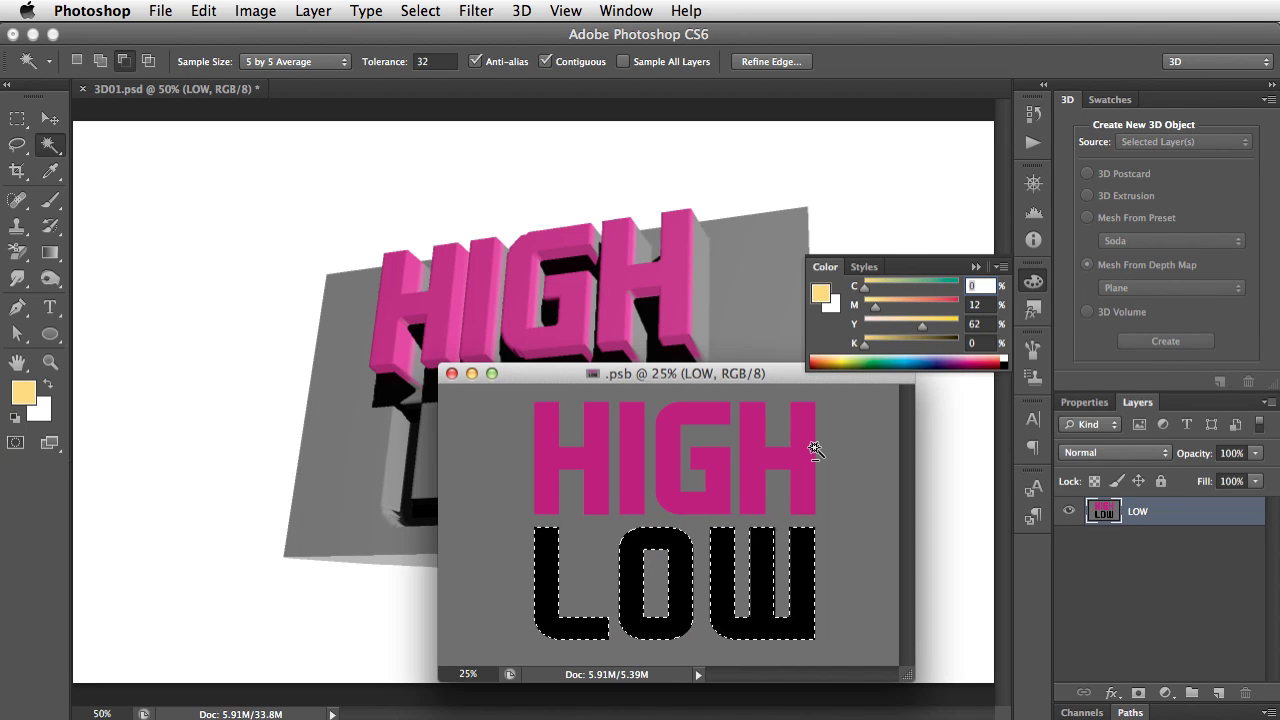
key("alt+BackSpace")
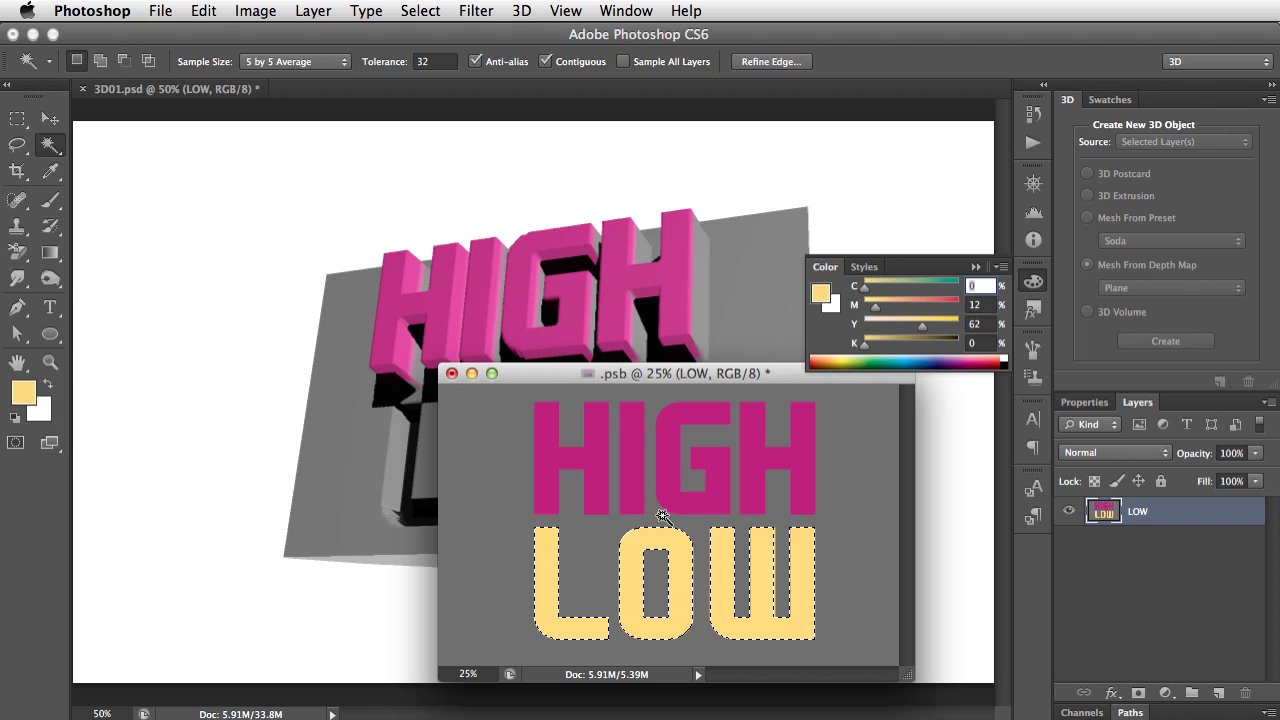
key("super+s")
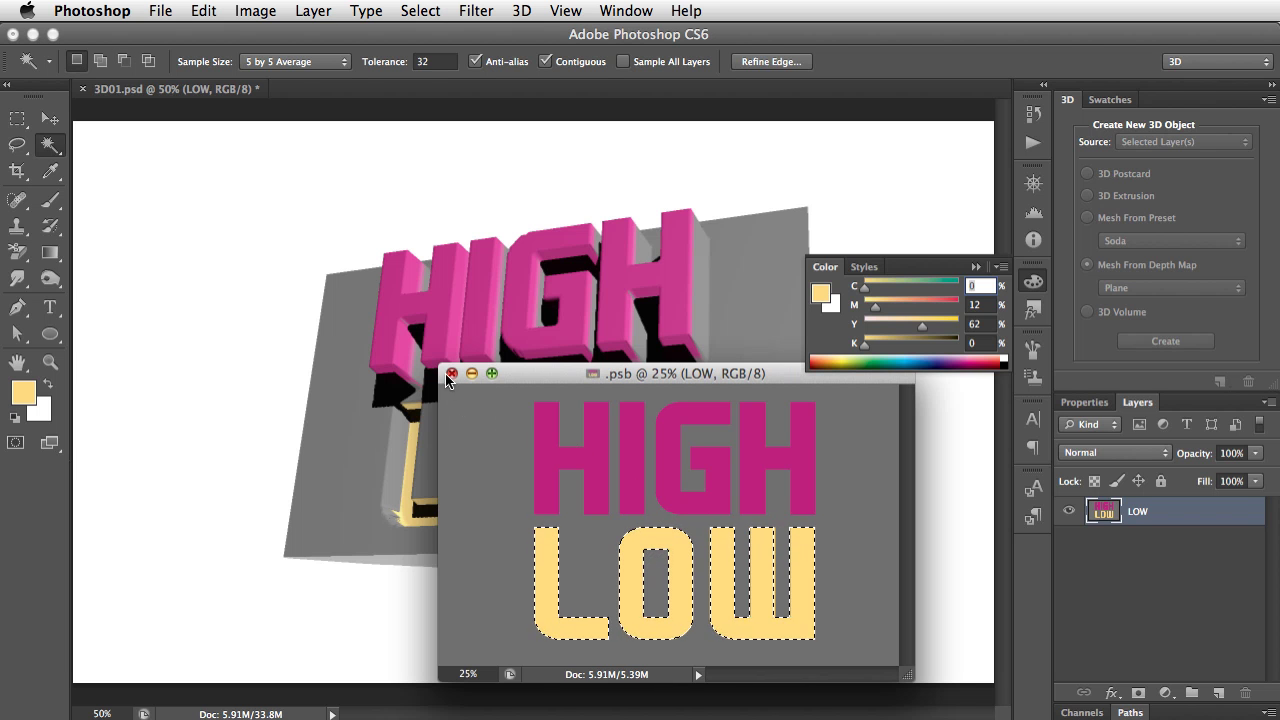
Close the texture document and rotate the HIGH LOW mesh to a new tilt.
left_click(451, 373)
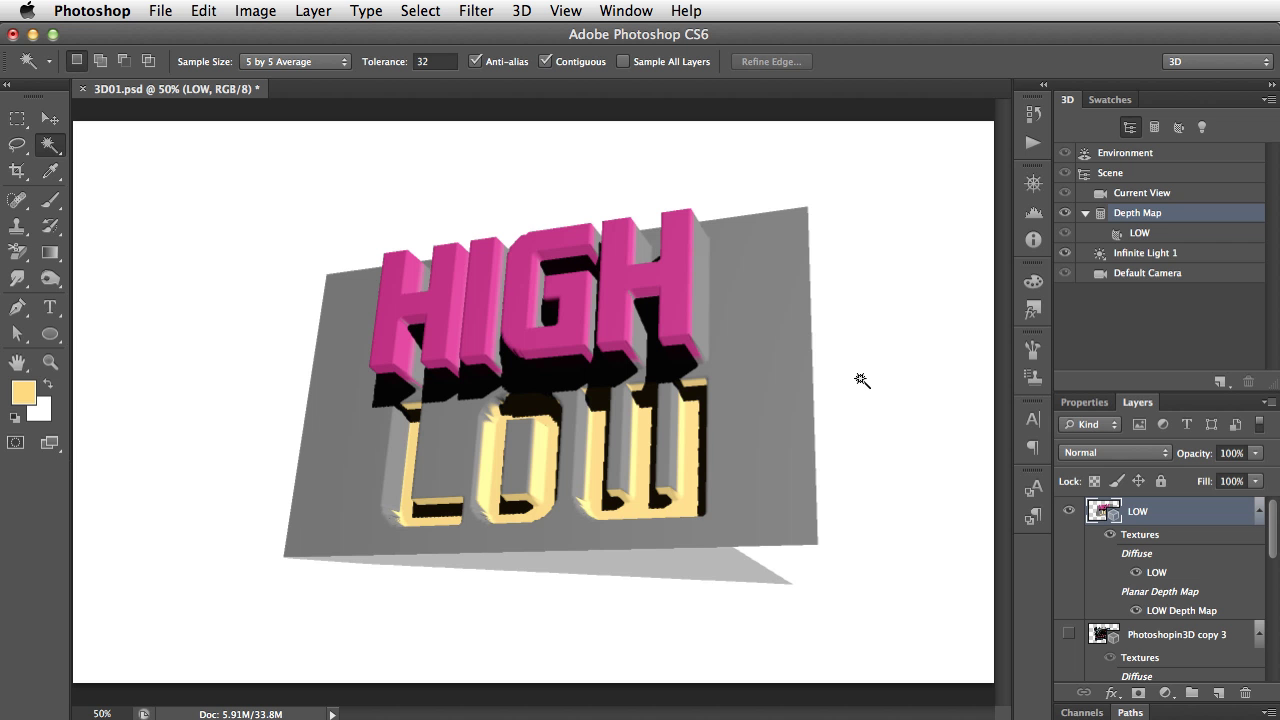
key("v")
left_click(533, 424)
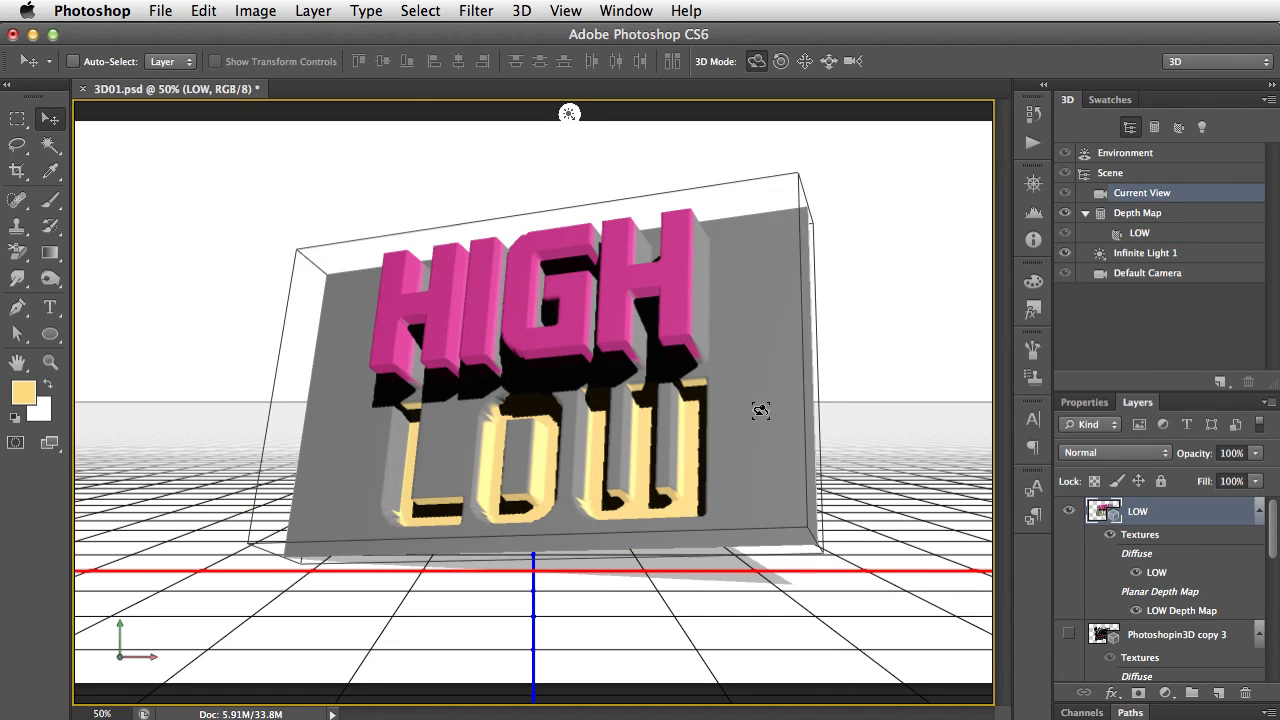
left_click_drag(757, 409, 854, 357)
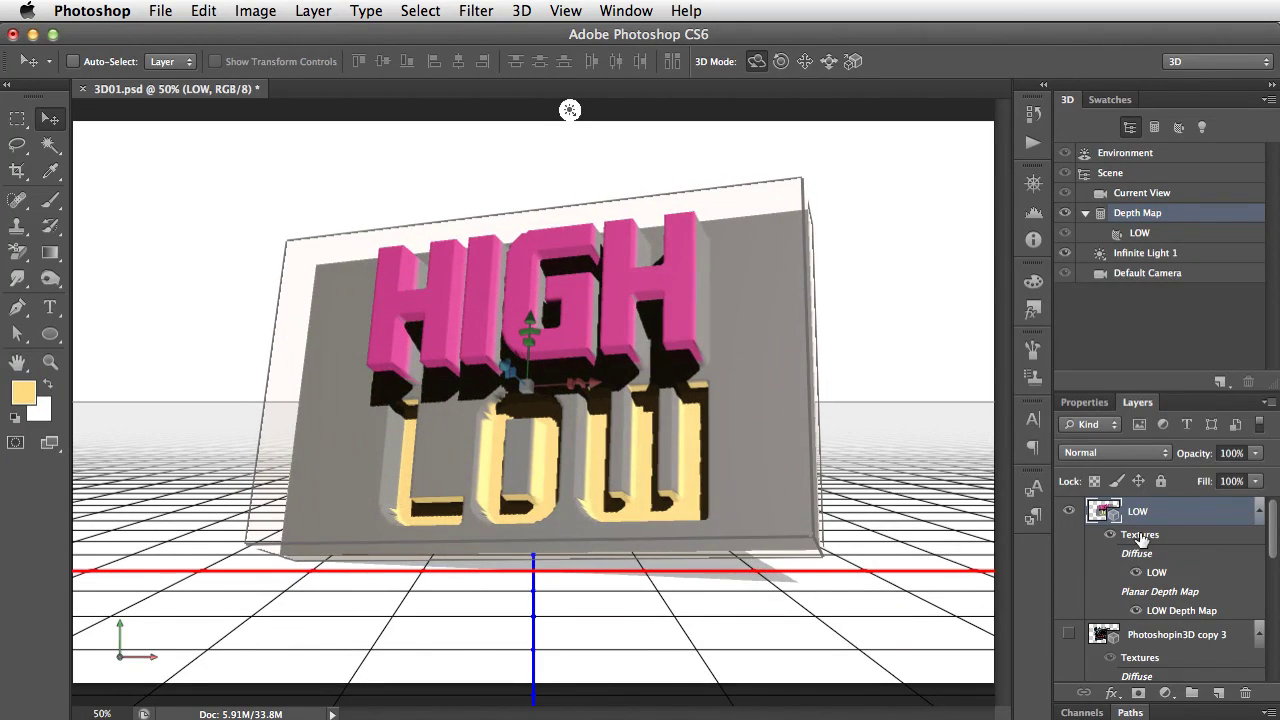
Open the LOW depth map, fill its O with white, and save it.
double_click(1168, 611)
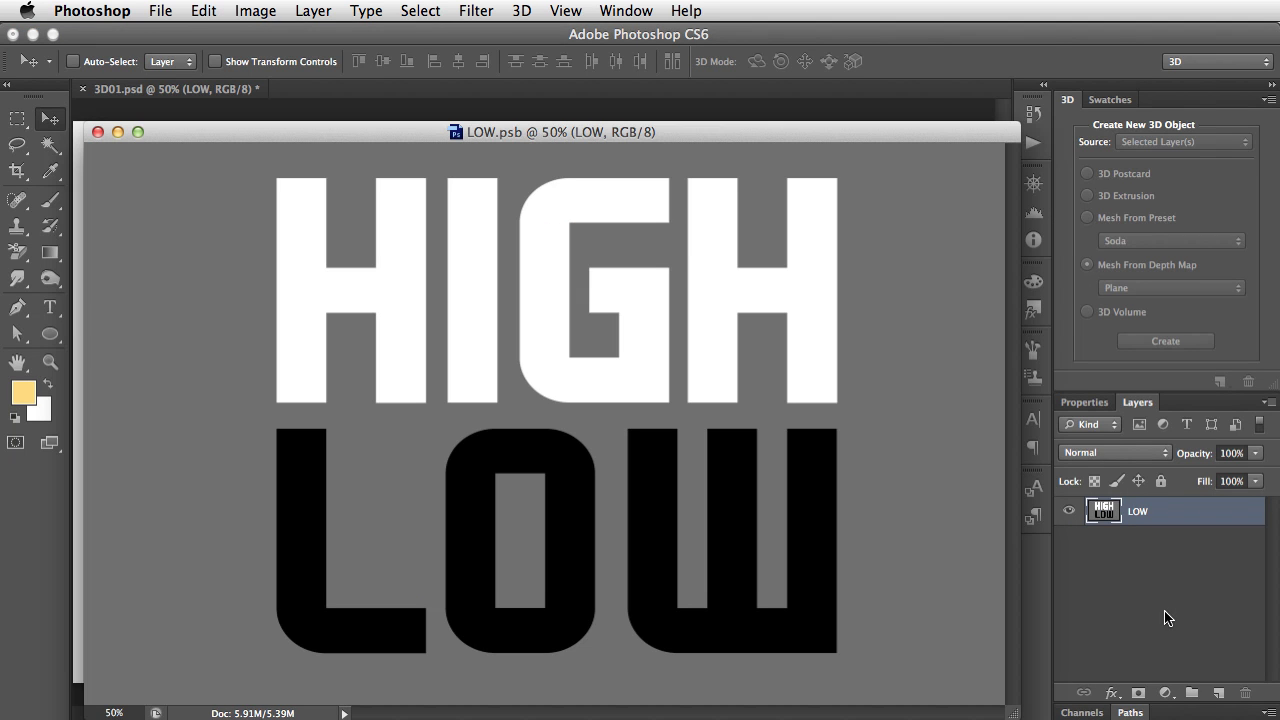
key("super+minus")
key("super+minus")
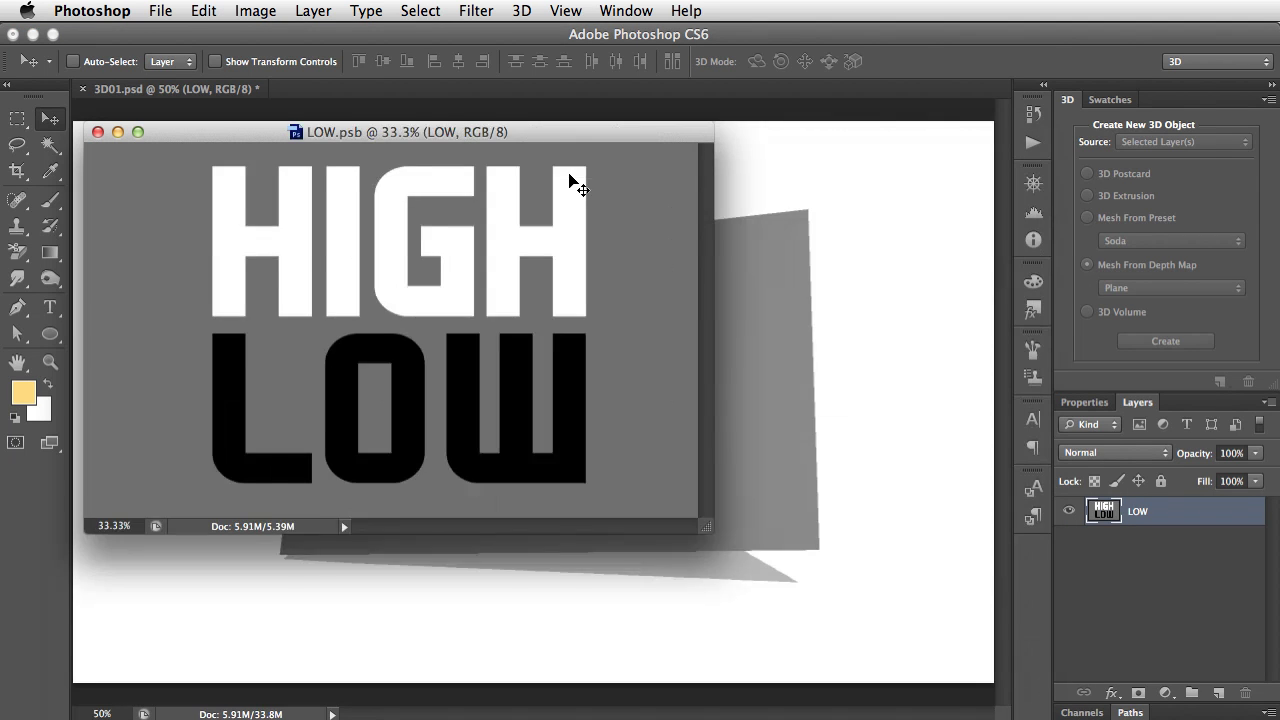
left_click_drag(420, 140, 1087, 235)
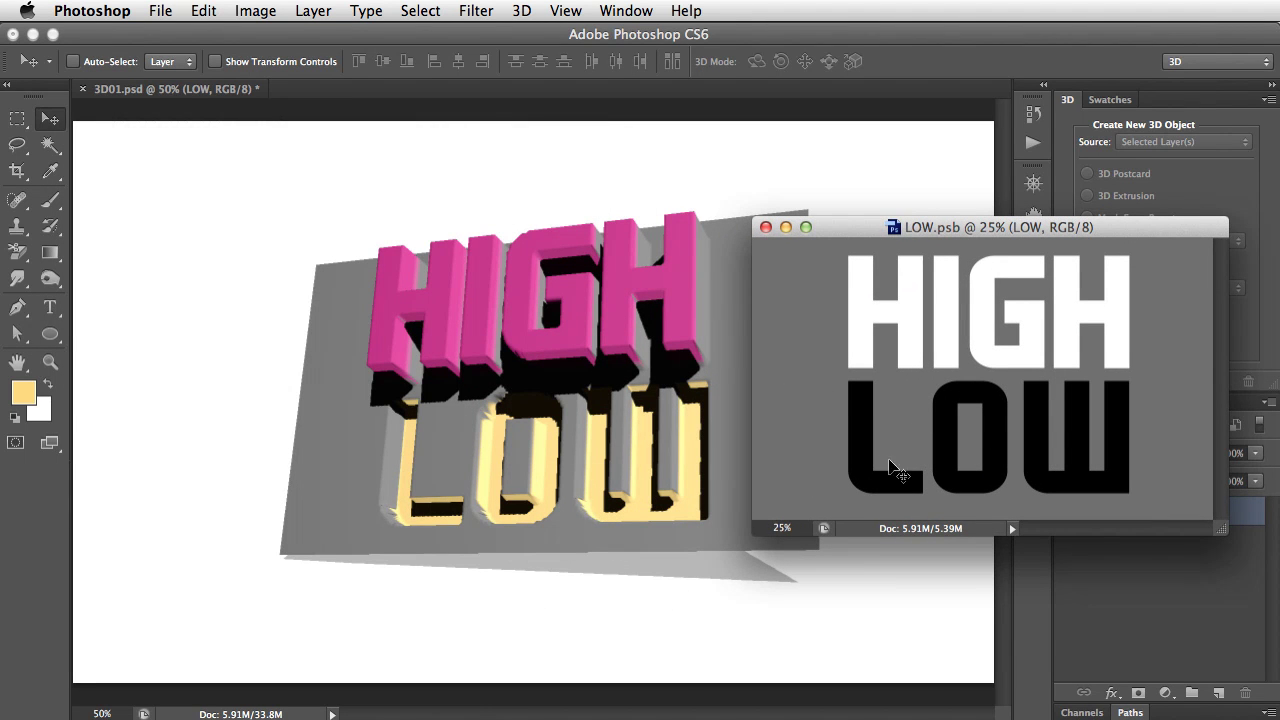
key("w")
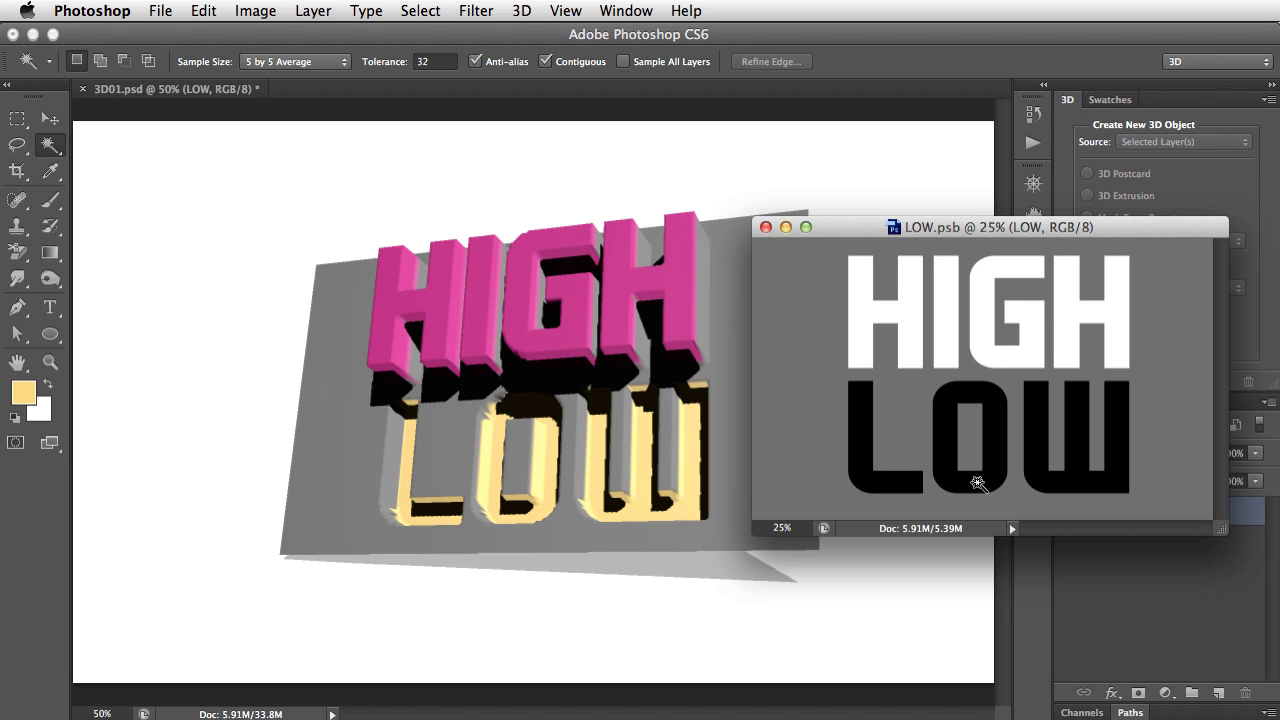
left_click(977, 483)
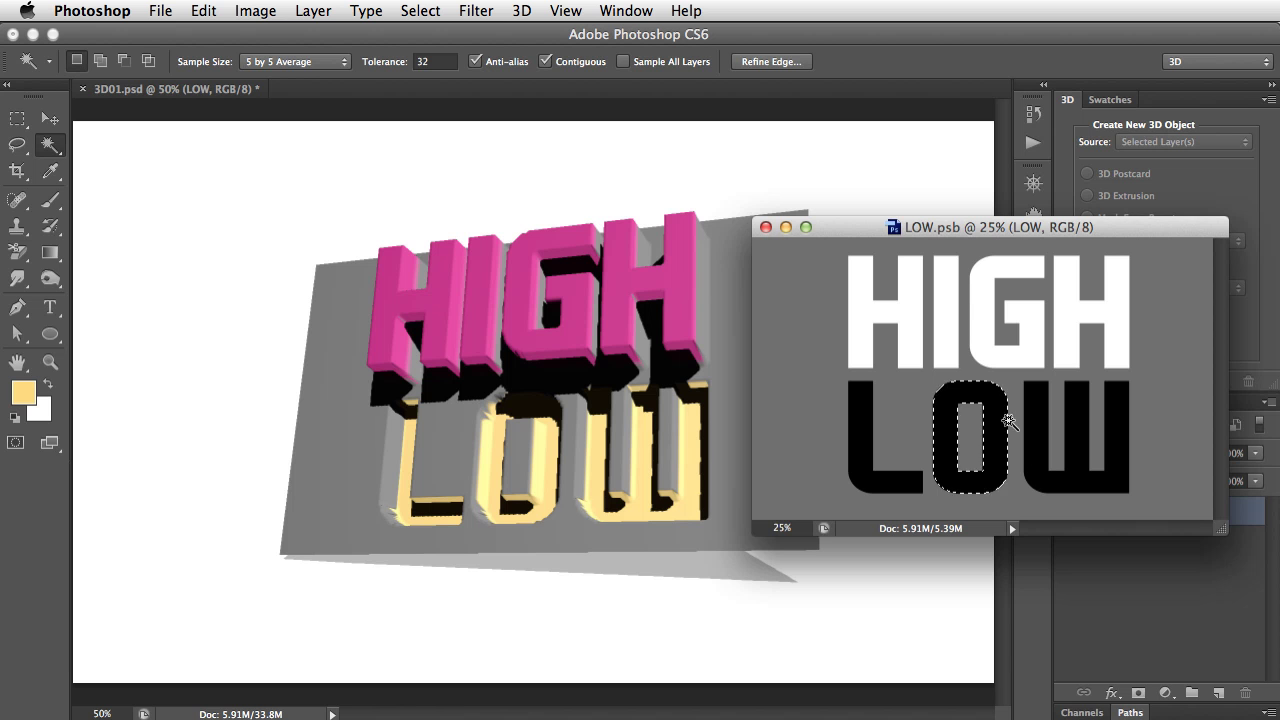
key("super+BackSpace")
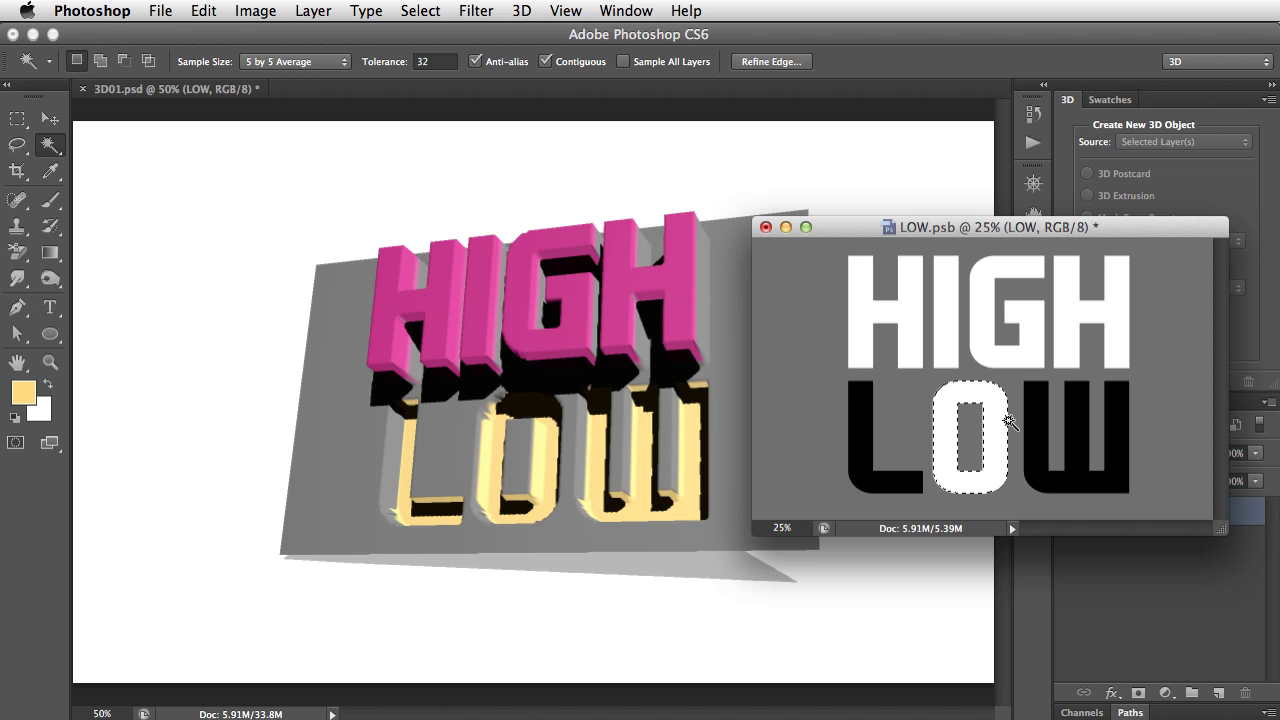
left_click(160, 10)
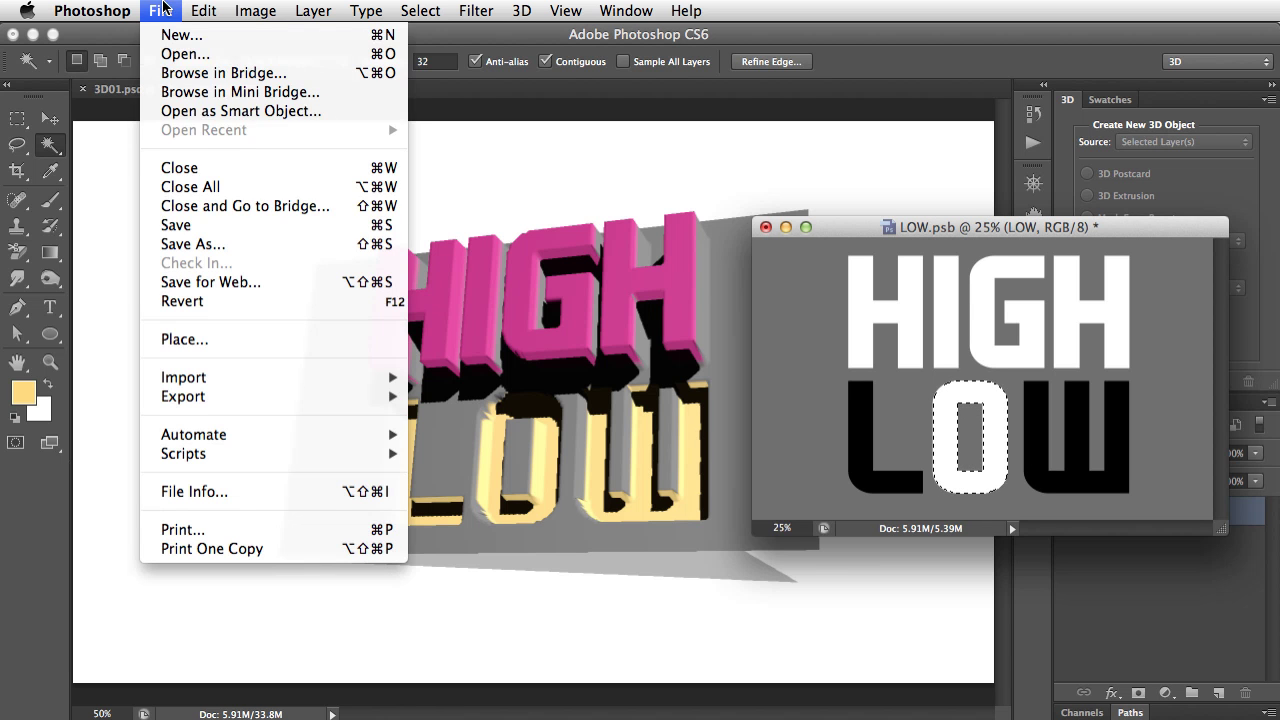
left_click(208, 225)
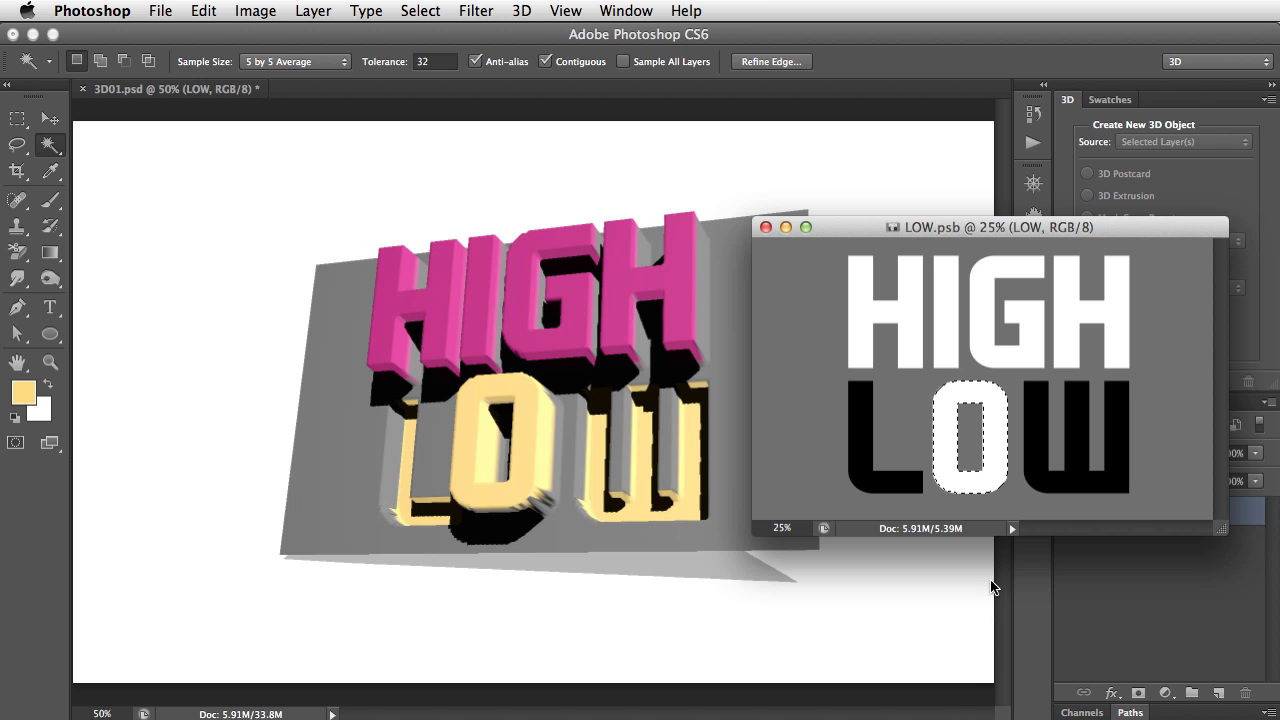
Deselect, apply a 10-pixel Gaussian Blur to the LOW depth map, and save it.
key("super+d")
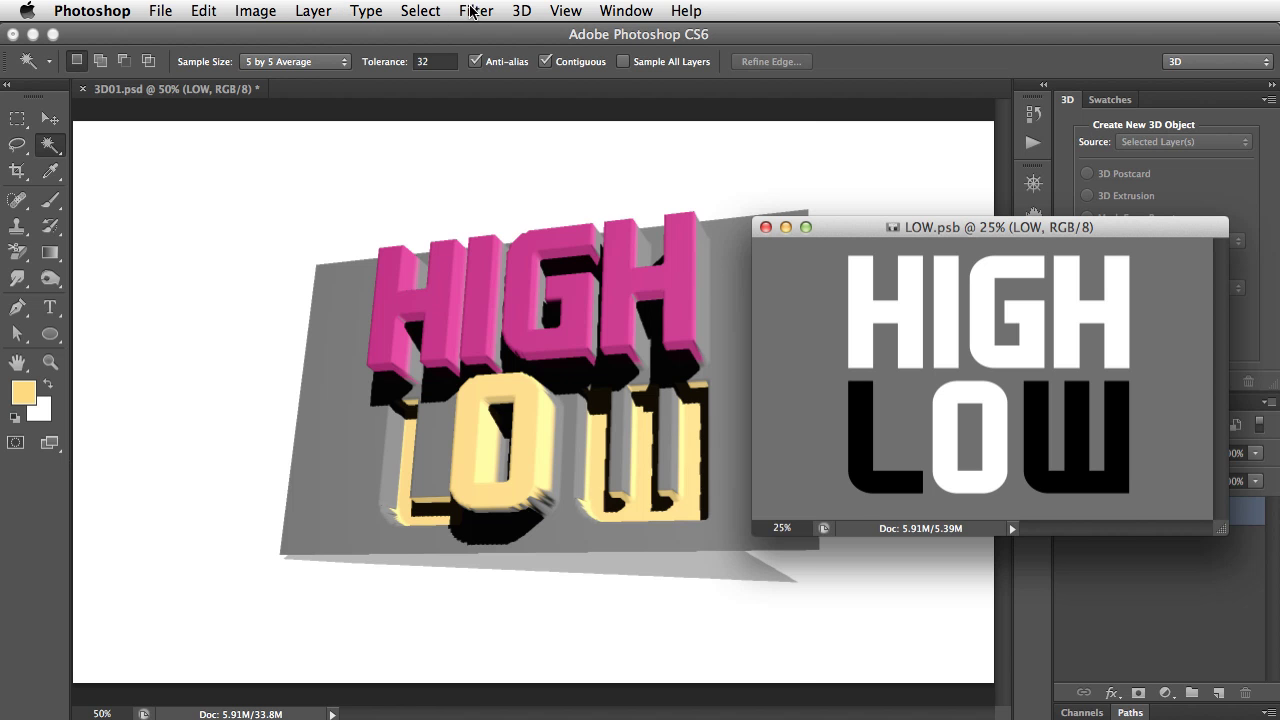
left_click(479, 11)
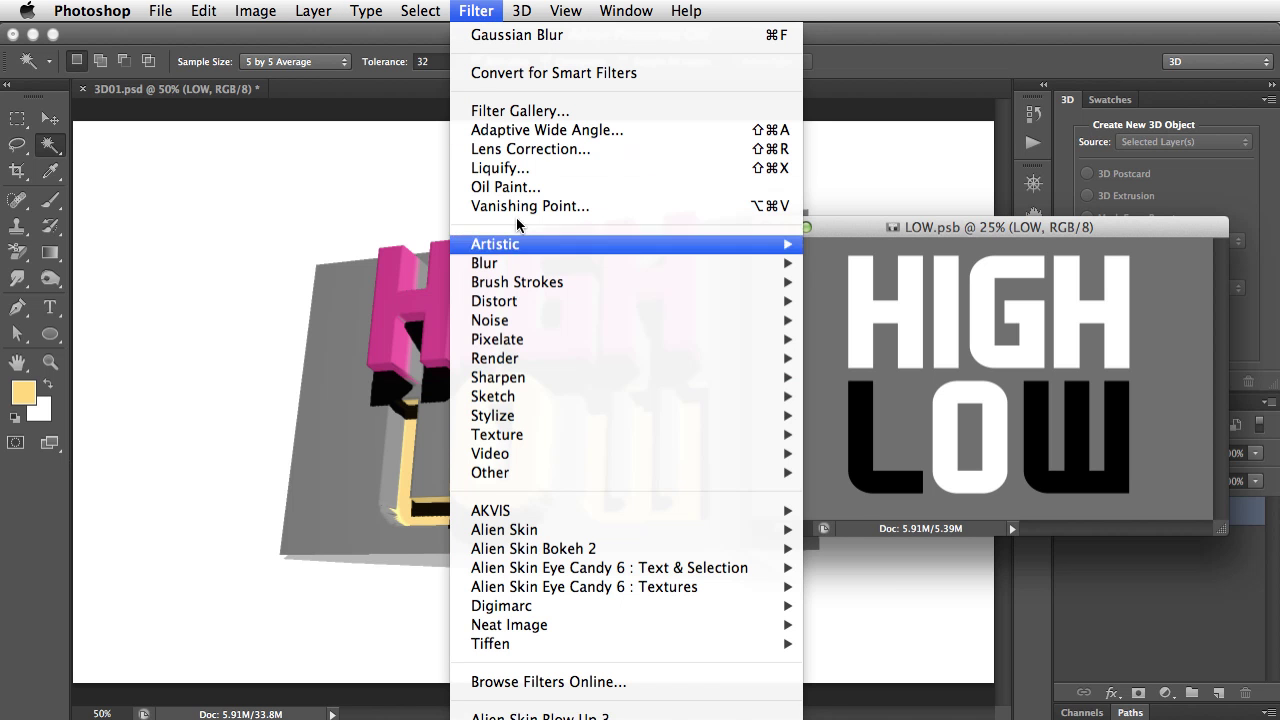
mouse_move(531, 264)
left_click(884, 414)
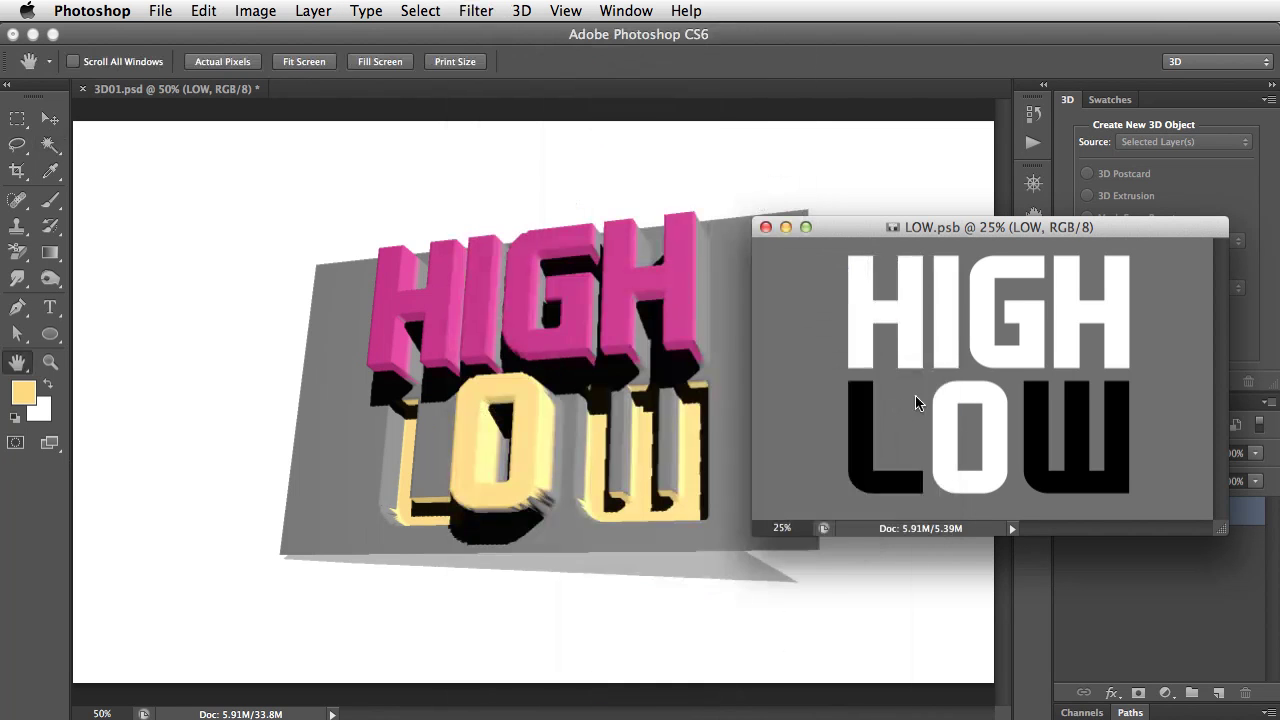
left_click_drag(1100, 416, 949, 344)
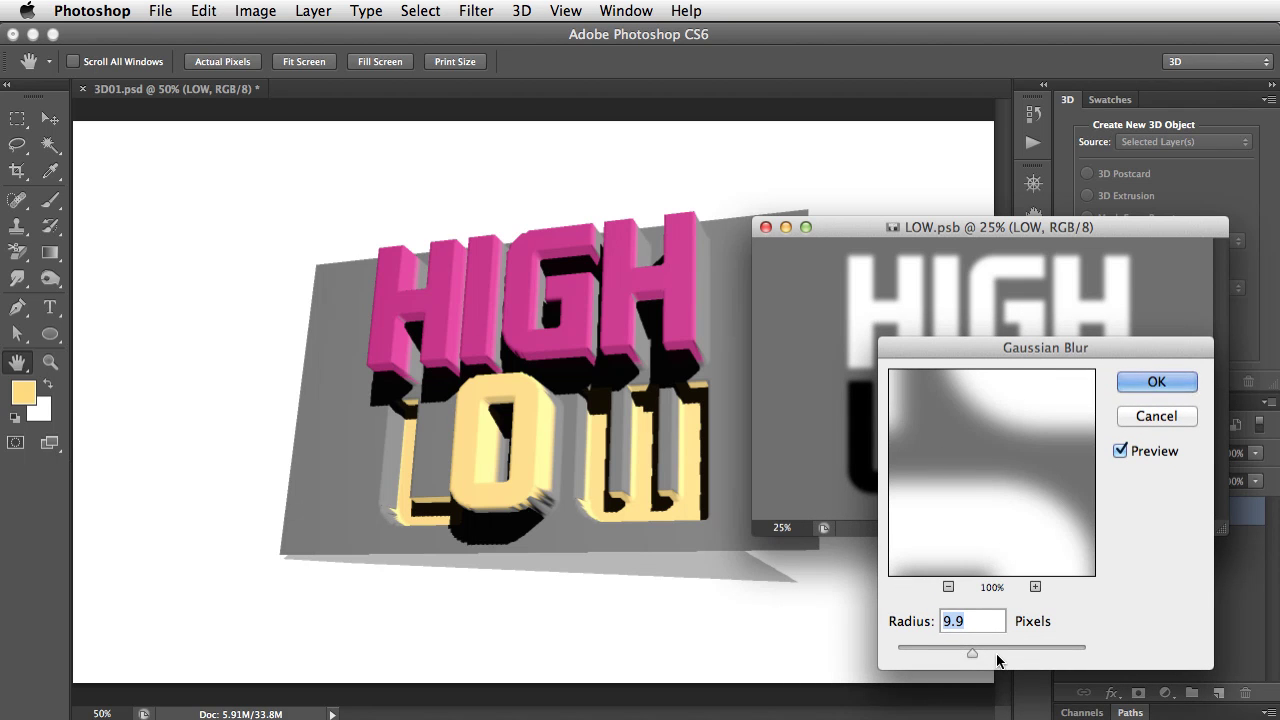
mouse_move(970, 650)
left_mouse_down()
mouse_move(943, 648)
mouse_move(973, 650)
left_mouse_up()
left_click(1151, 393)
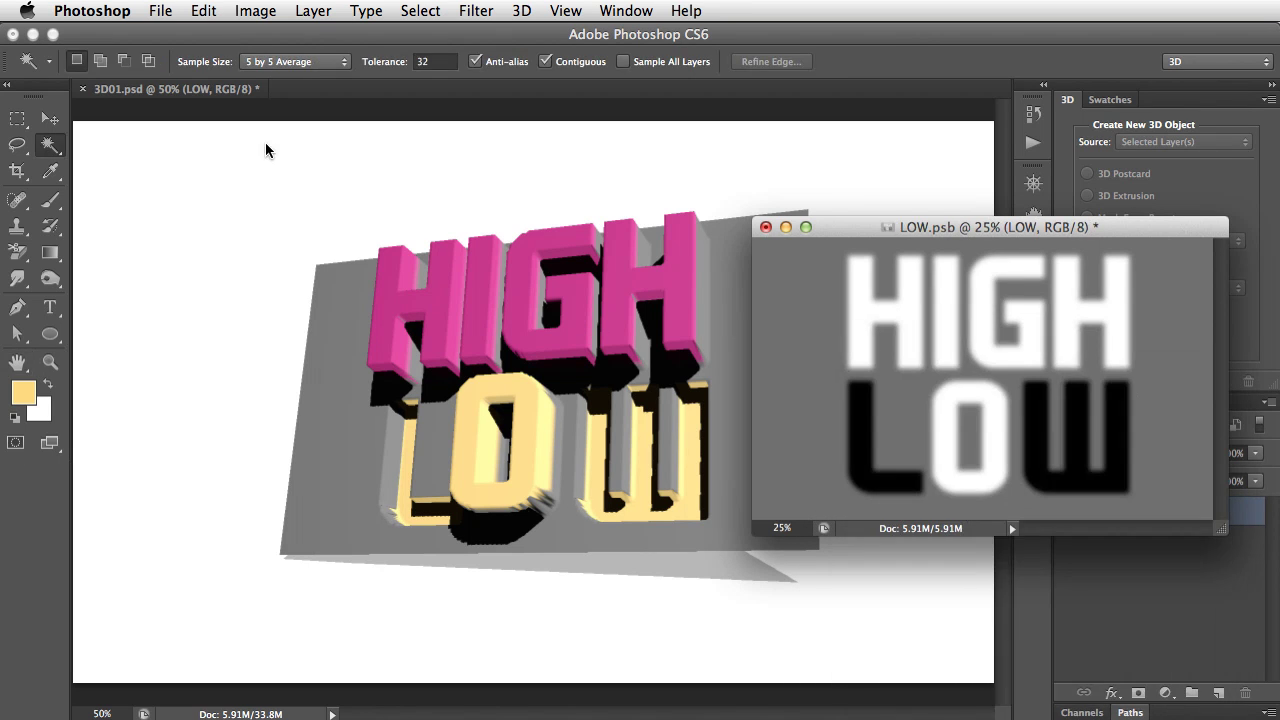
left_click(158, 11)
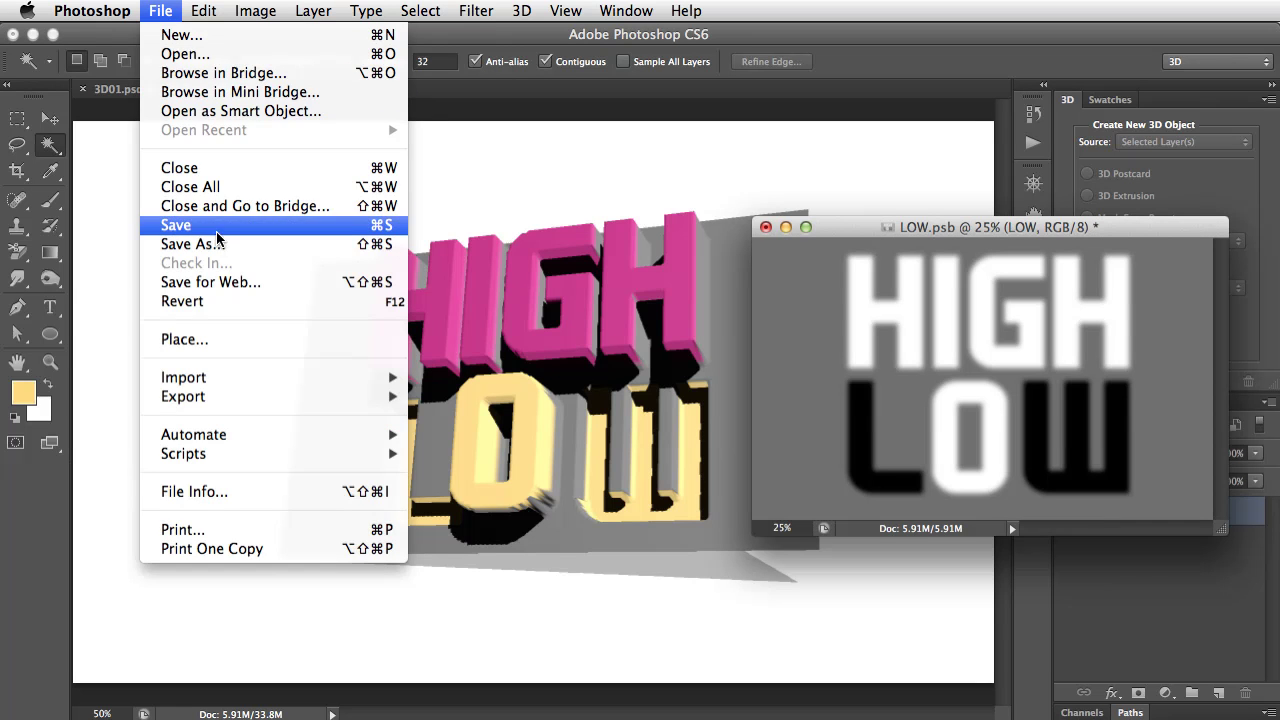
left_click(177, 225)
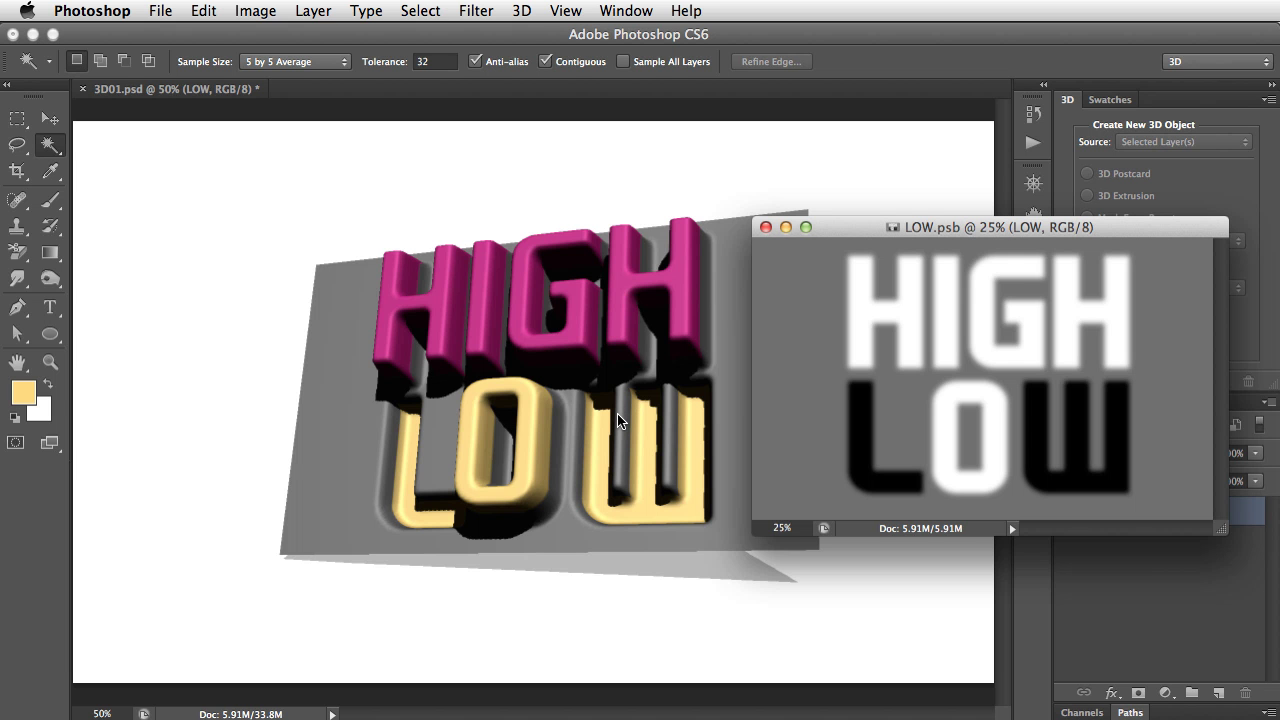
Close LOW.psb and orbit the HIGH LOW mesh to a nearly frontal view.
left_click(766, 227)
key("v")
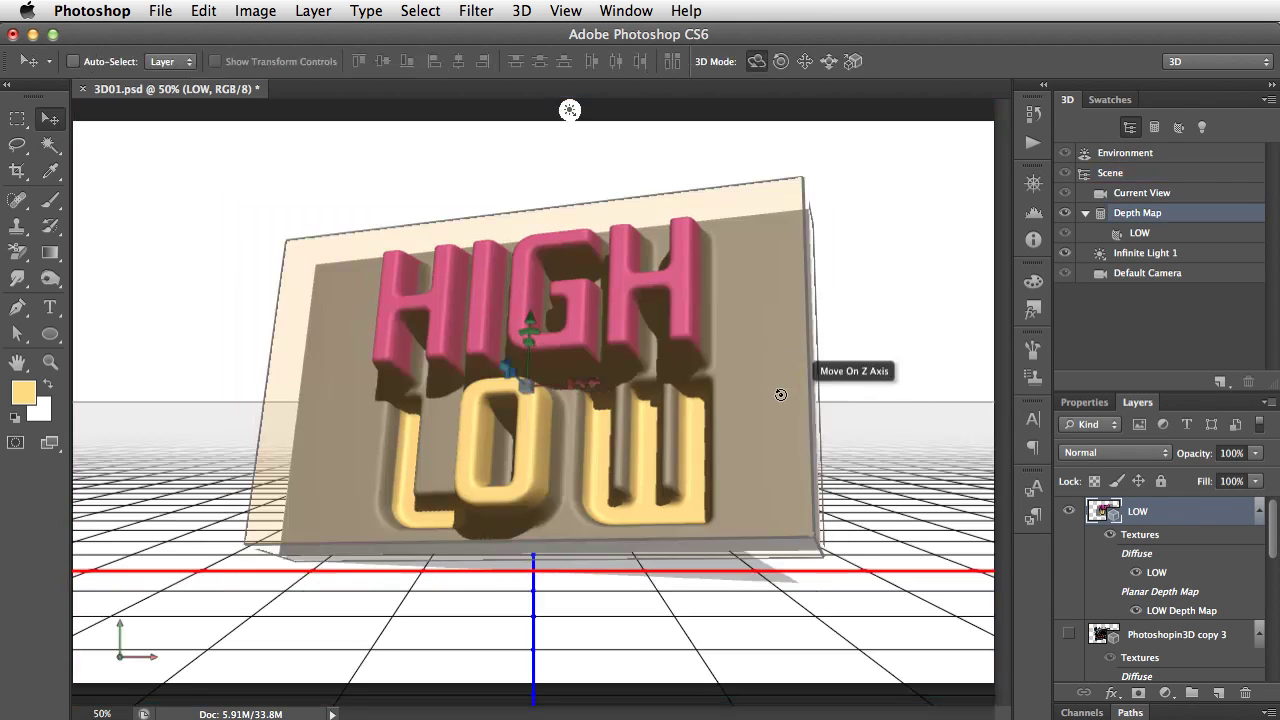
left_click(778, 393)
left_click_drag(848, 371, 920, 429)
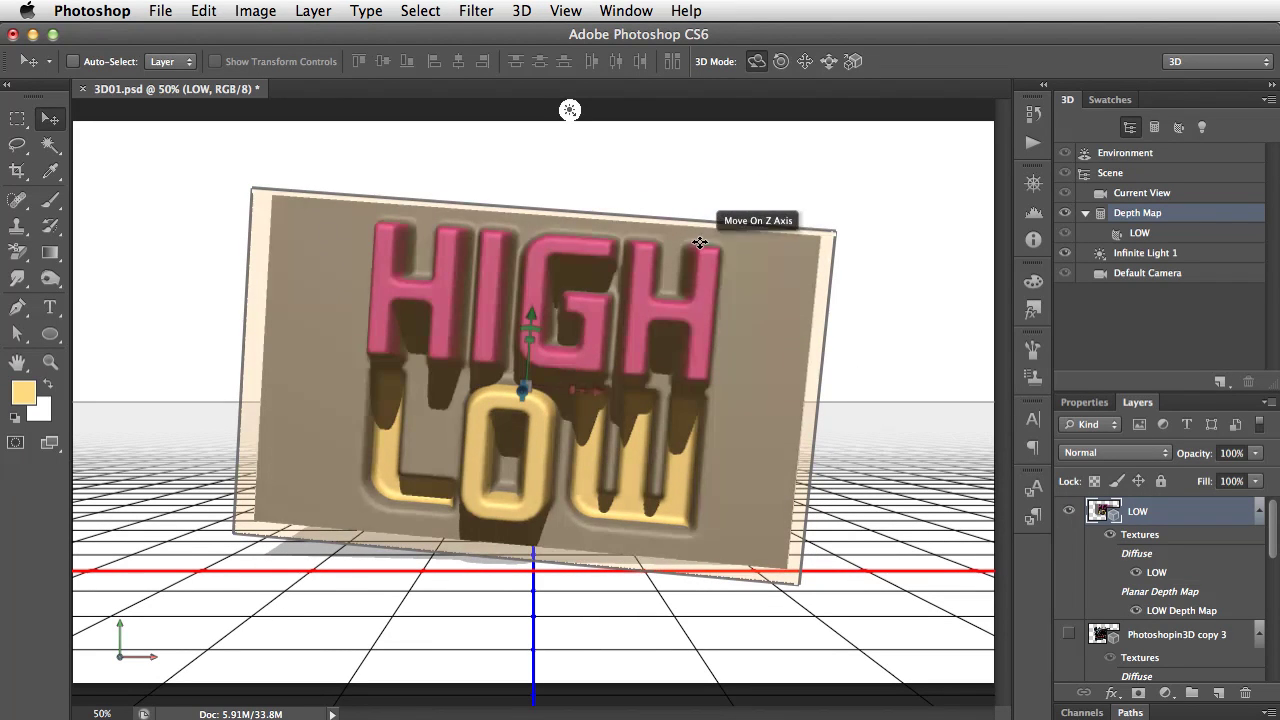
key("x")
left_click_drag(717, 300, 956, 181)
left_click_drag(747, 327, 819, 401)
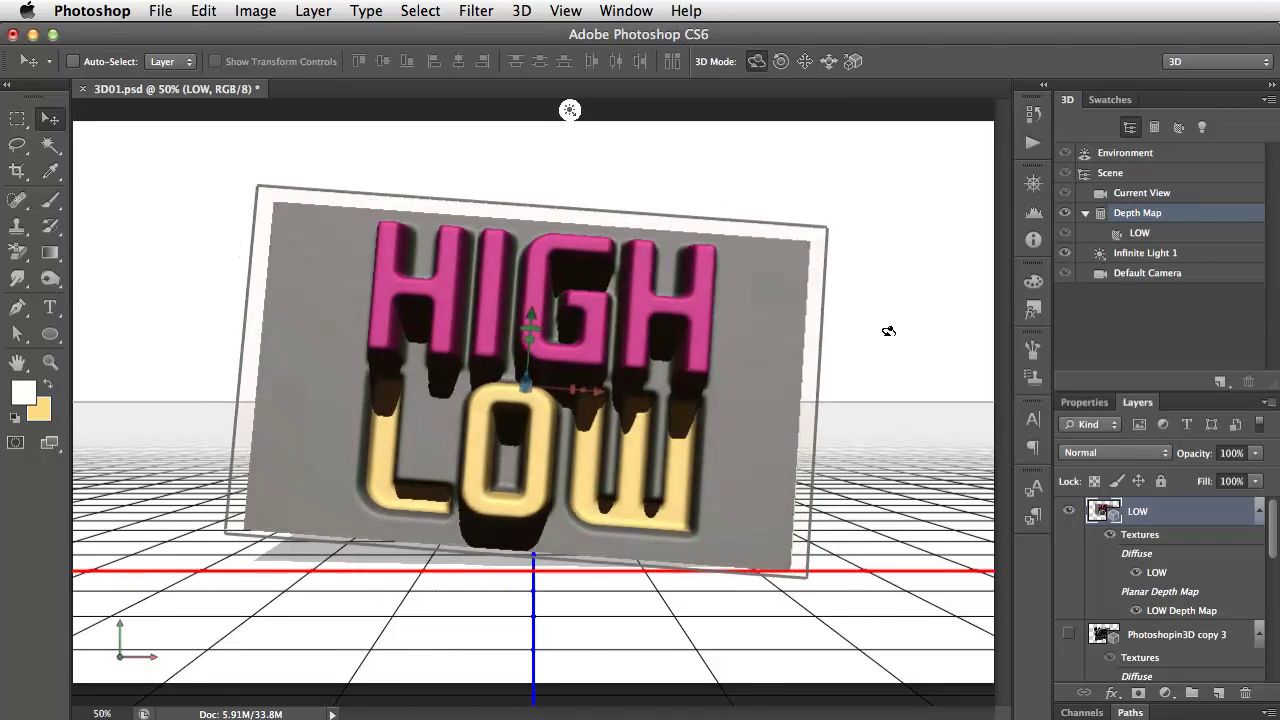
left_click_drag(913, 284, 969, 251)
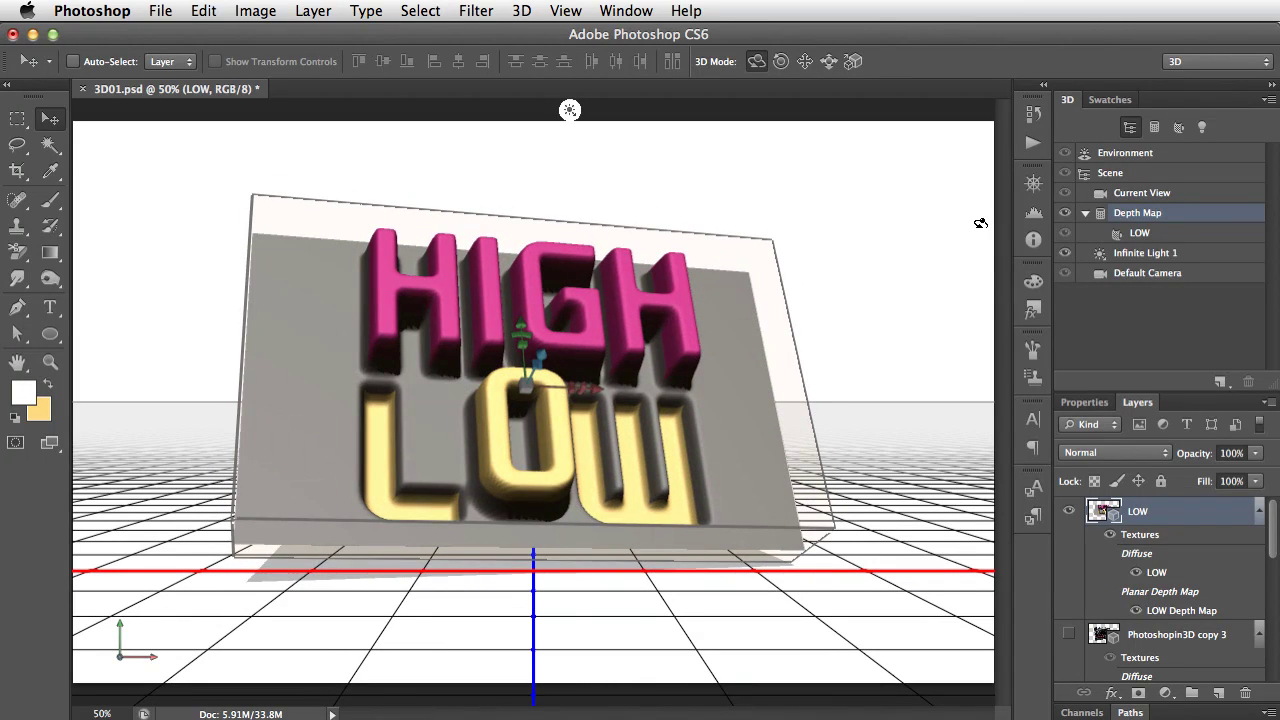